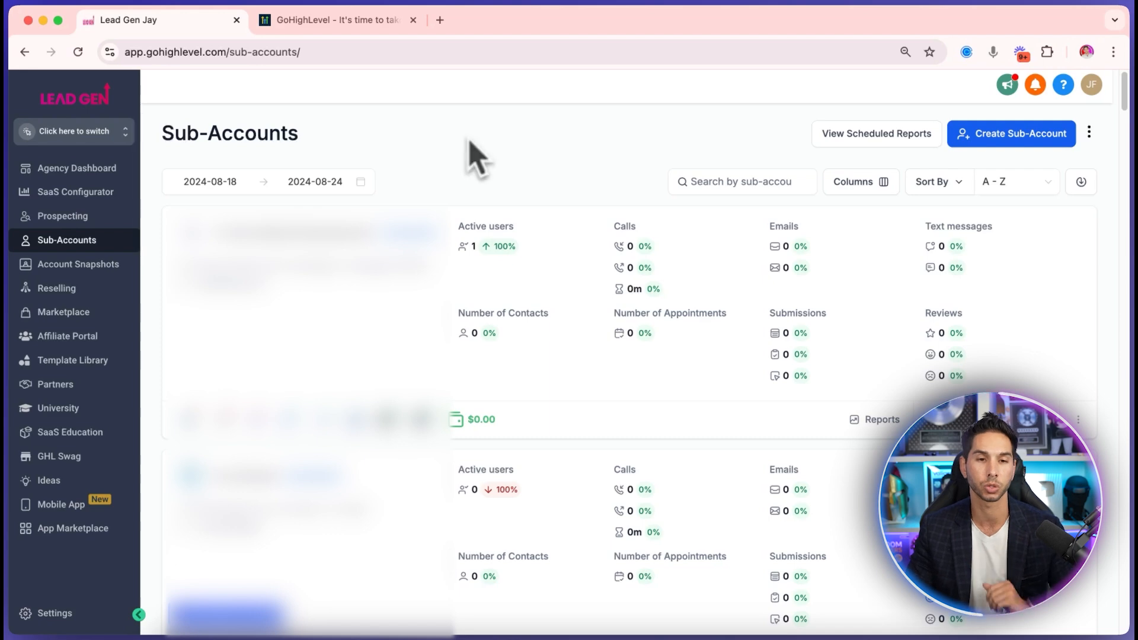
# Check the sub-account switcher and browse the agency's list of sub-accounts
pyautogui.click(83, 135)
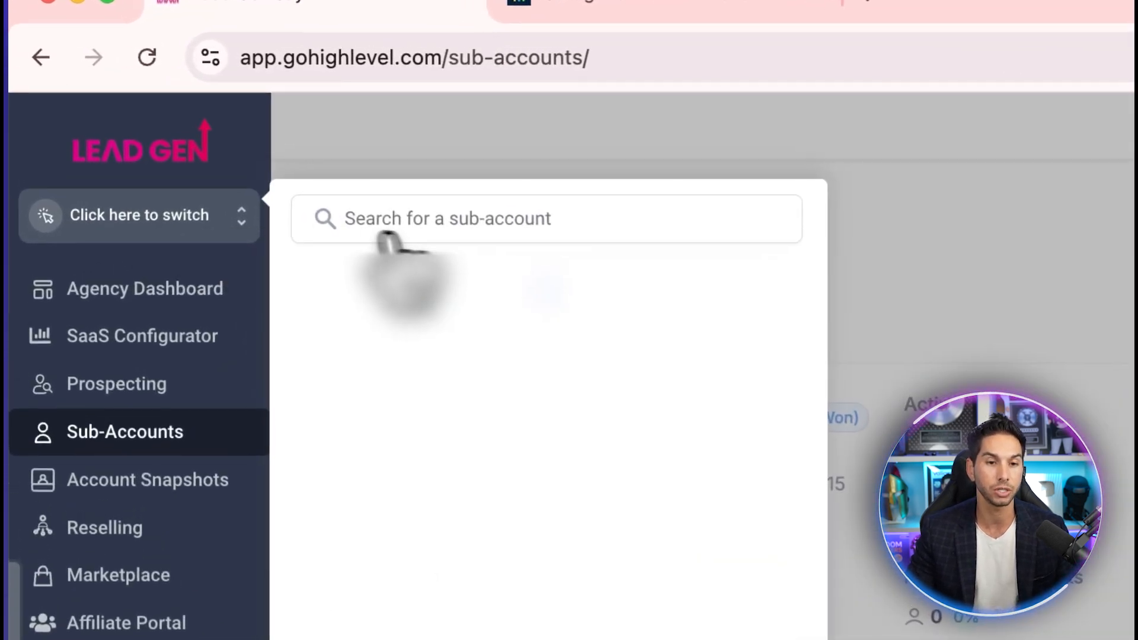
pyautogui.scroll(-10, 434, 411)
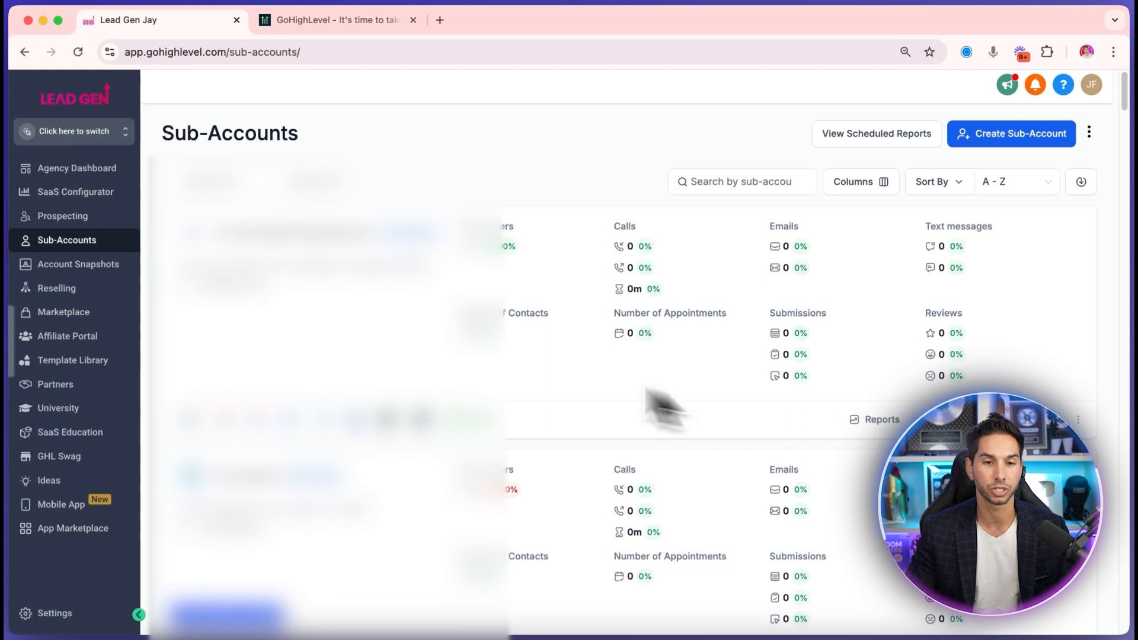
pyautogui.scroll(-4, 652, 403)
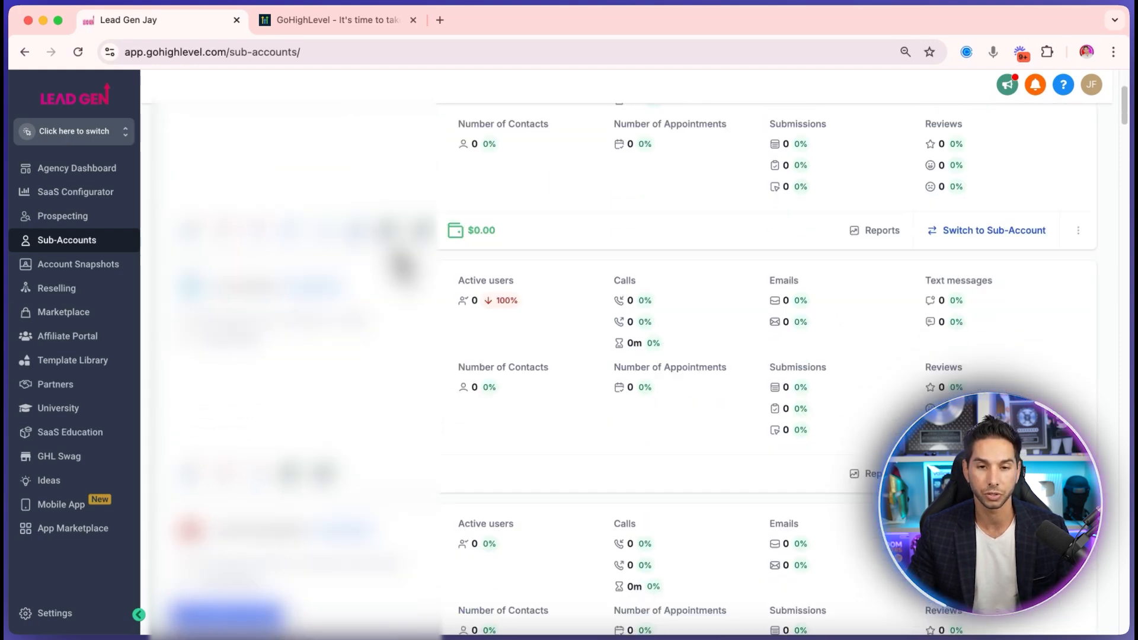
pyautogui.scroll(-5, 652, 367)
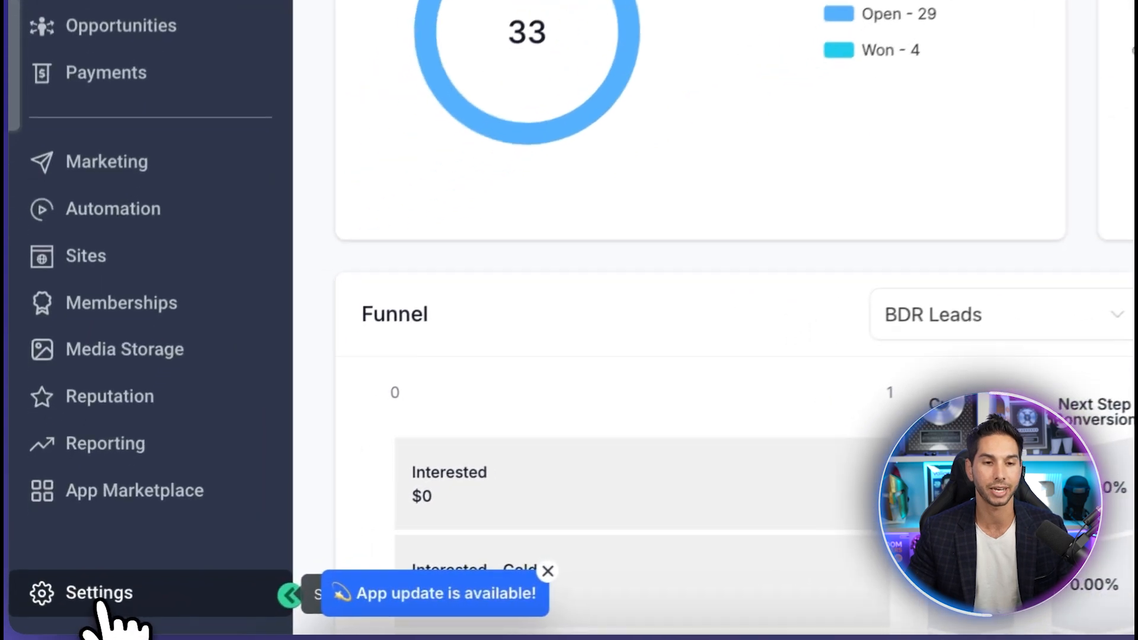
# Open the sub-account's settings and review the general information in the Business Profile down to the API key
pyautogui.click(98, 596)
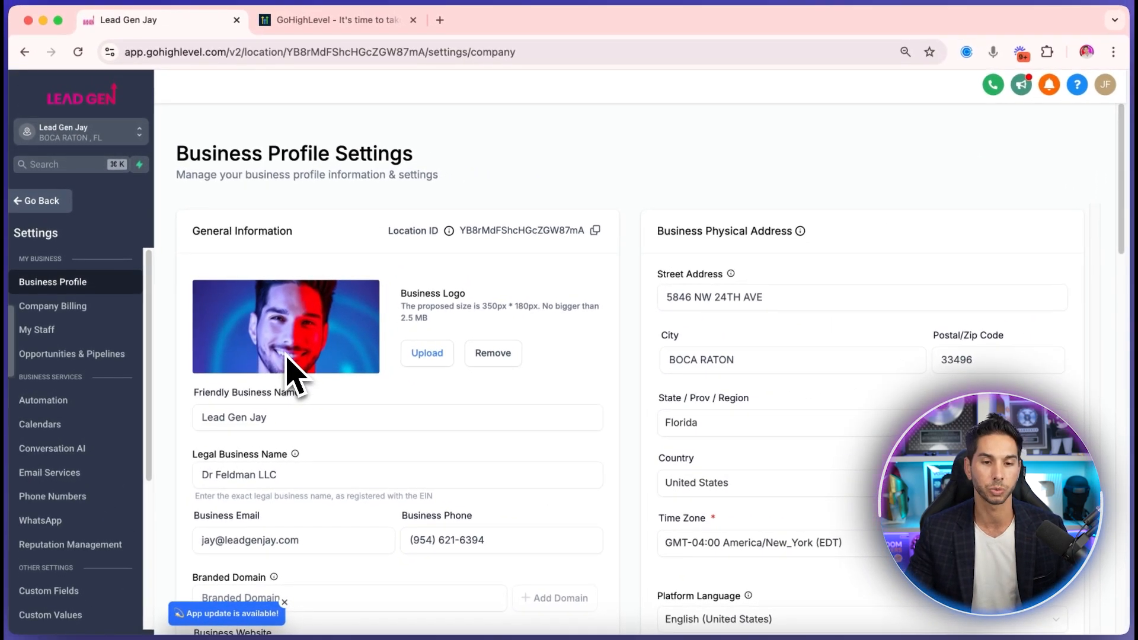
pyautogui.scroll(-3, 287, 357)
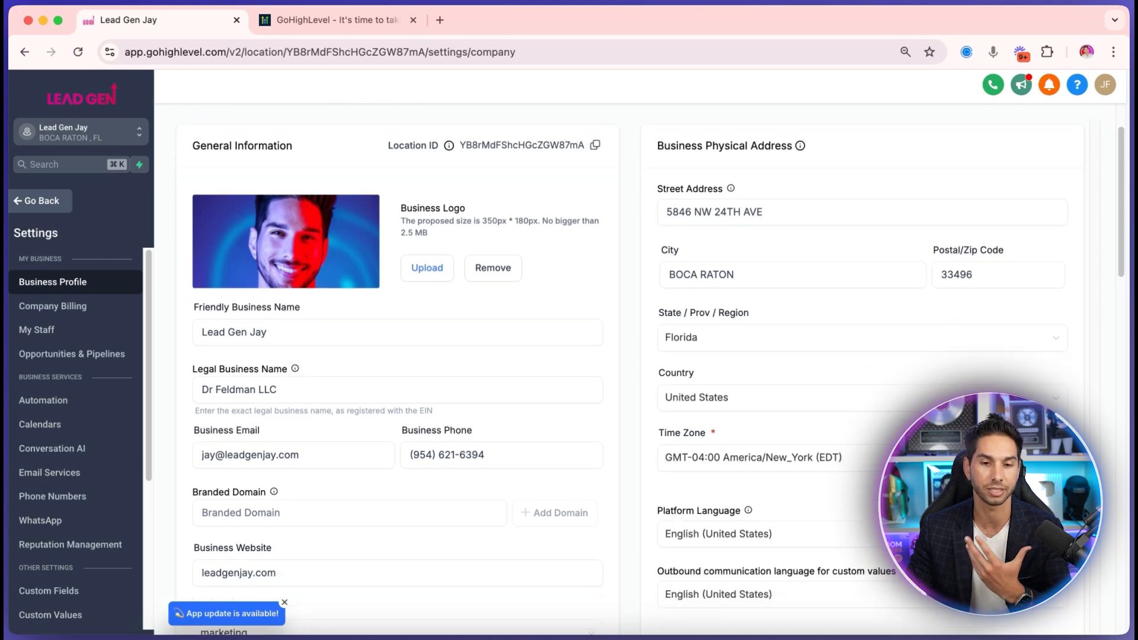
pyautogui.scroll(-5, 293, 363)
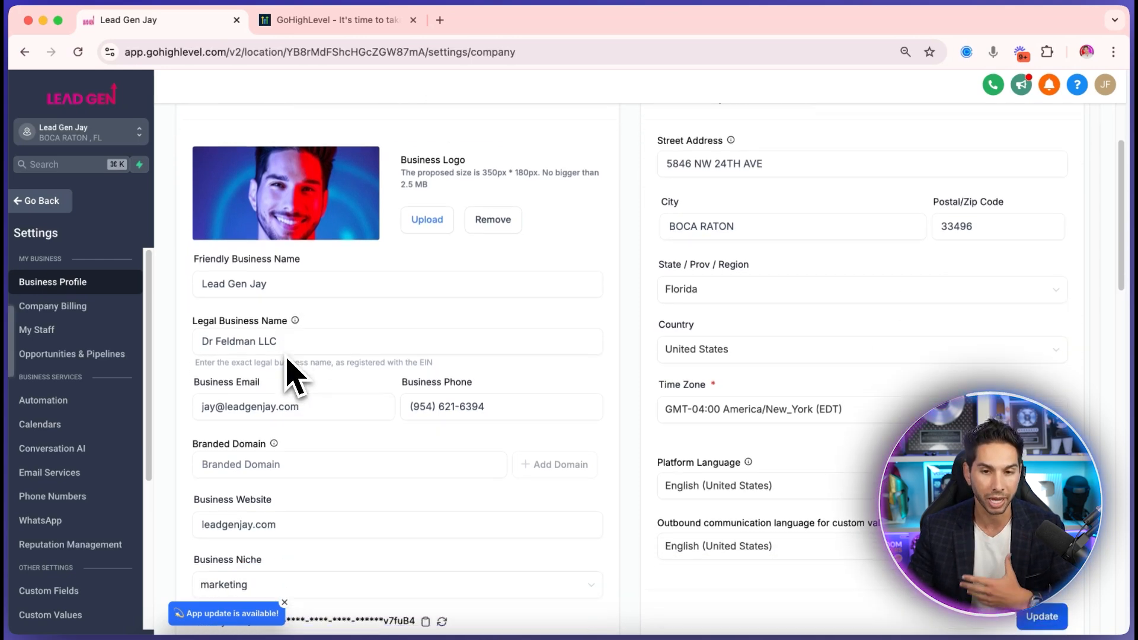
pyautogui.scroll(-2, 301, 371)
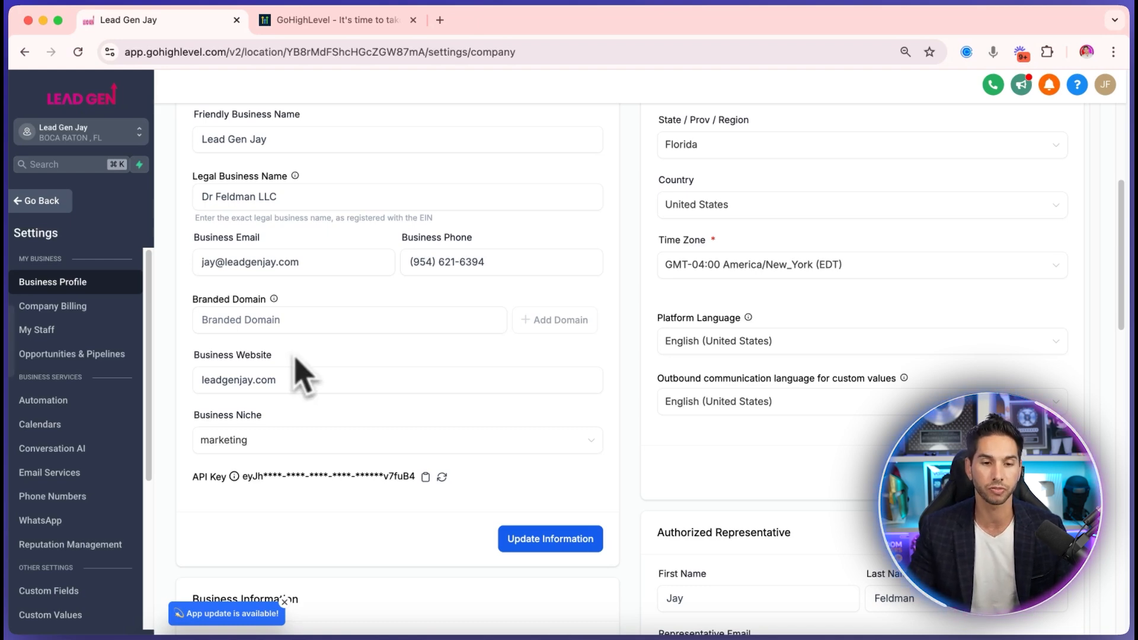
pyautogui.moveTo(193, 477); pyautogui.dragTo(232, 481)
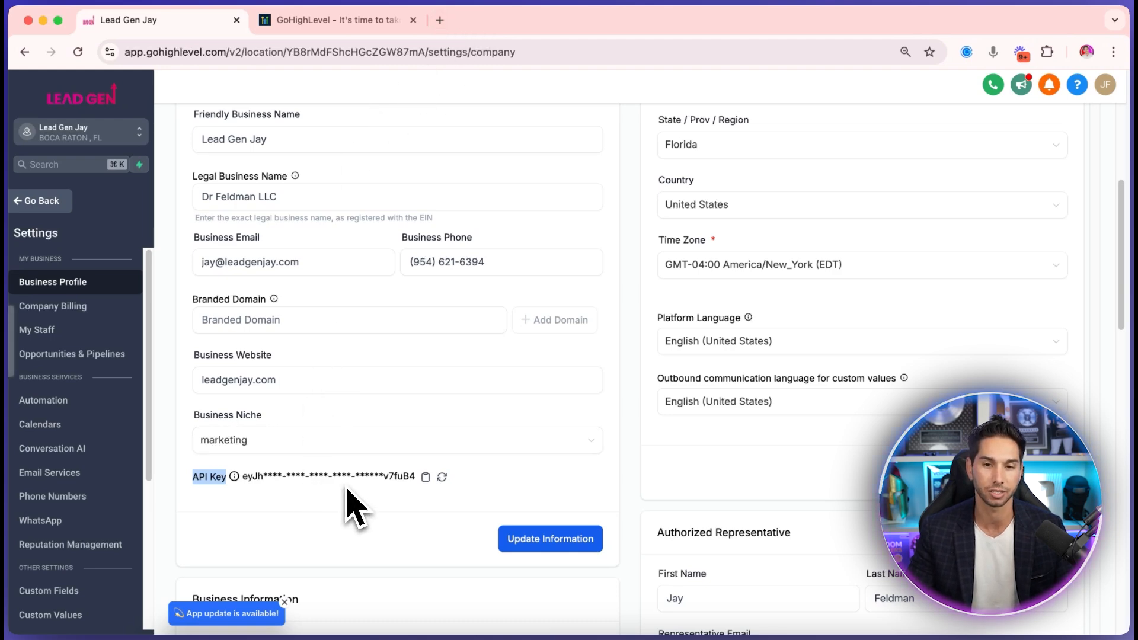
# Examine the business registration details, Call & Voicemail Settings and General compliance options in the Business Profile
pyautogui.scroll(-10, 551, 401)
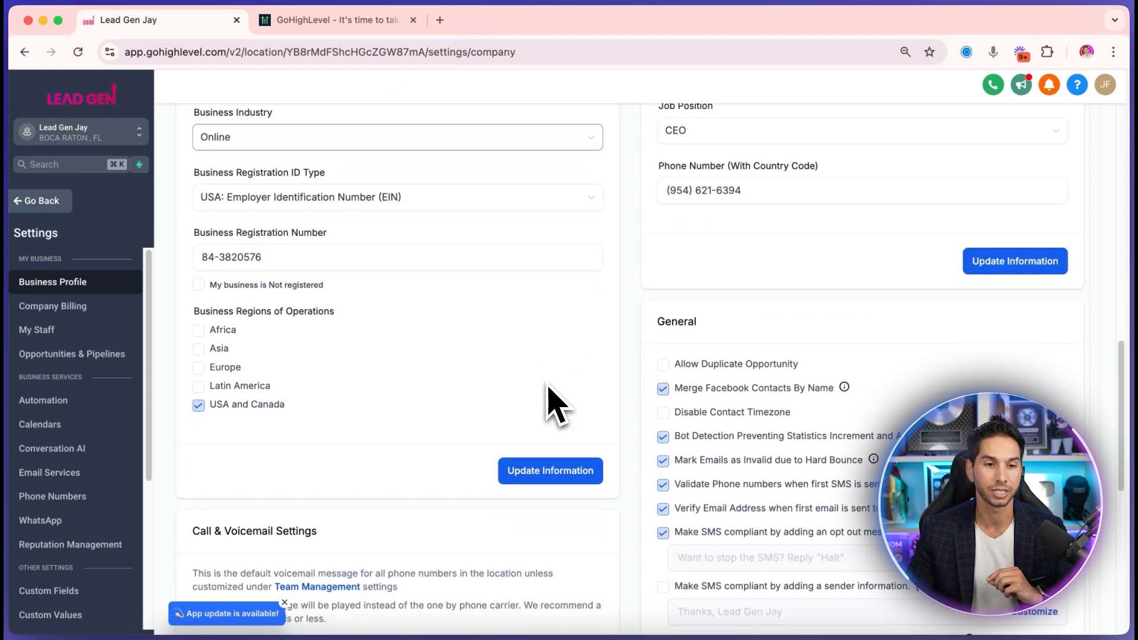
pyautogui.scroll(-3, 551, 402)
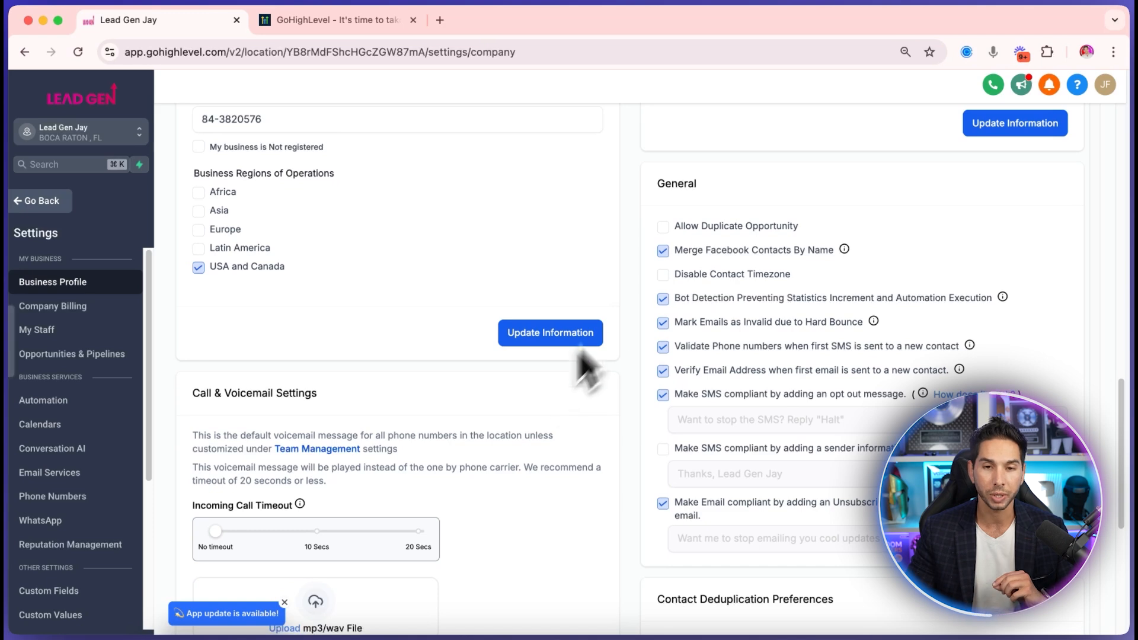
pyautogui.scroll(-1, 699, 249)
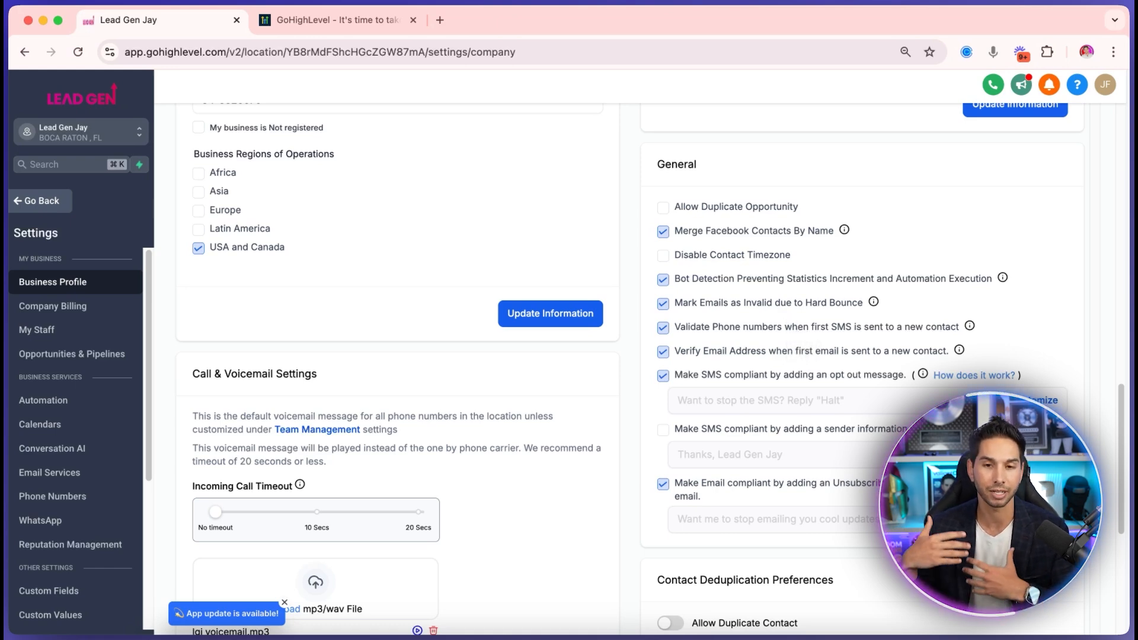
pyautogui.scroll(-1, 794, 332)
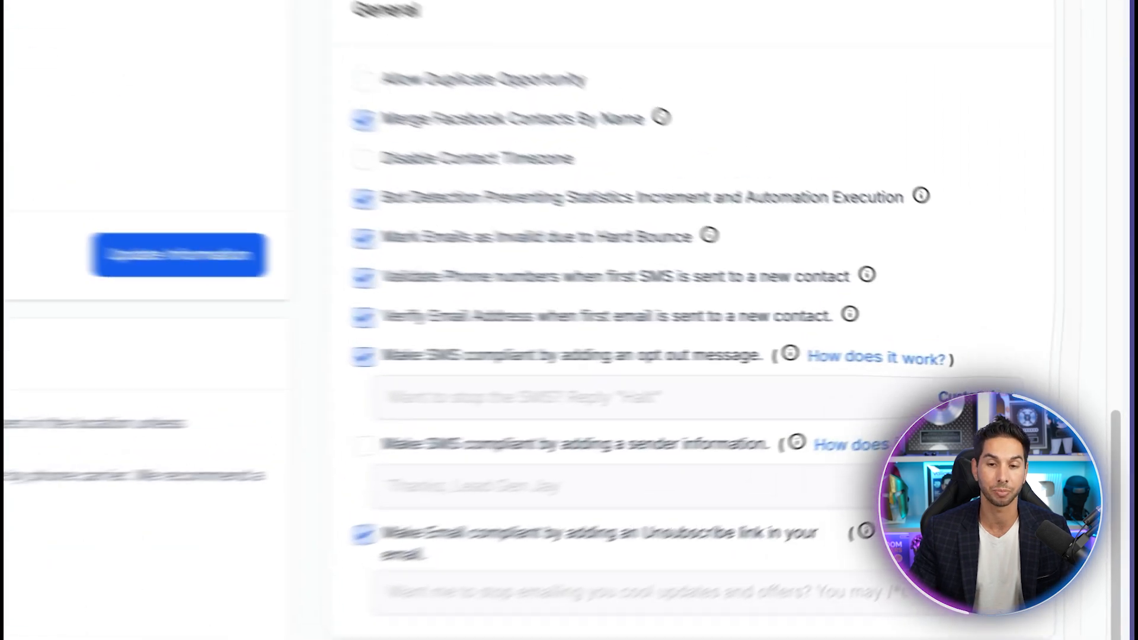
# Open the customization of the SMS opt-out message, review its wording, and close it without editing
pyautogui.click(1034, 381)
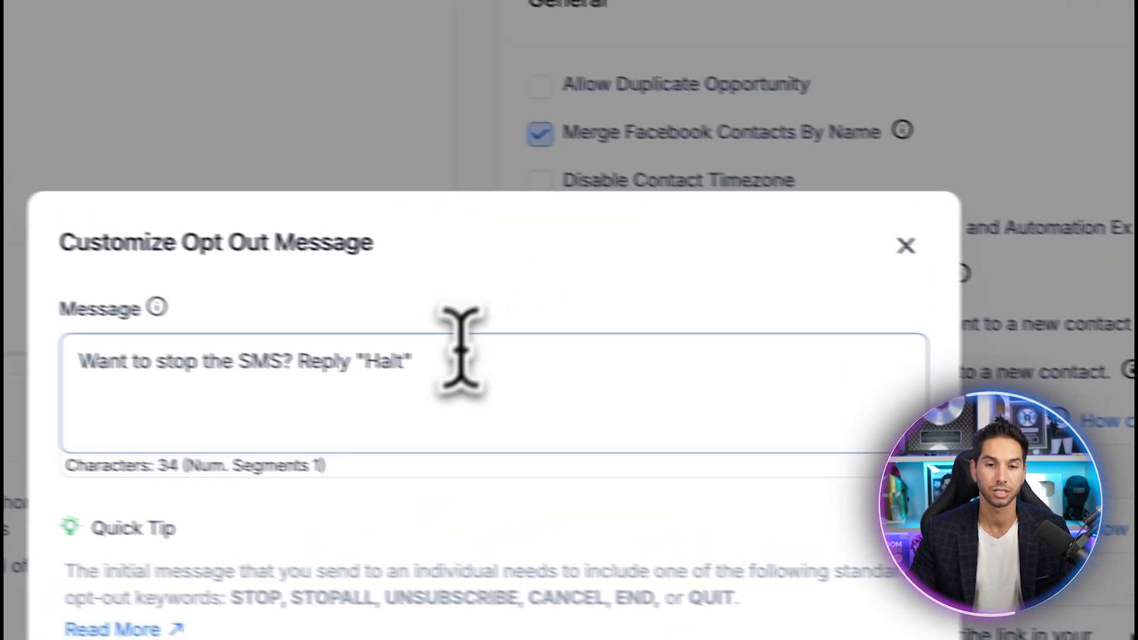
pyautogui.tripleClick(424, 377)
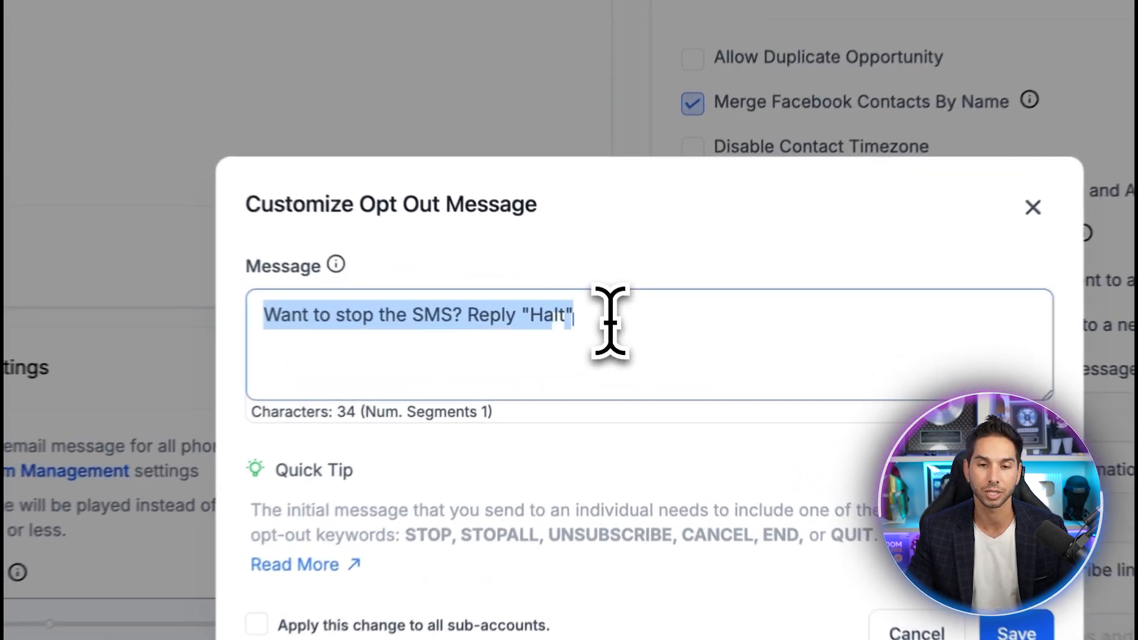
pyautogui.click(574, 330)
pyautogui.doubleClick(540, 314)
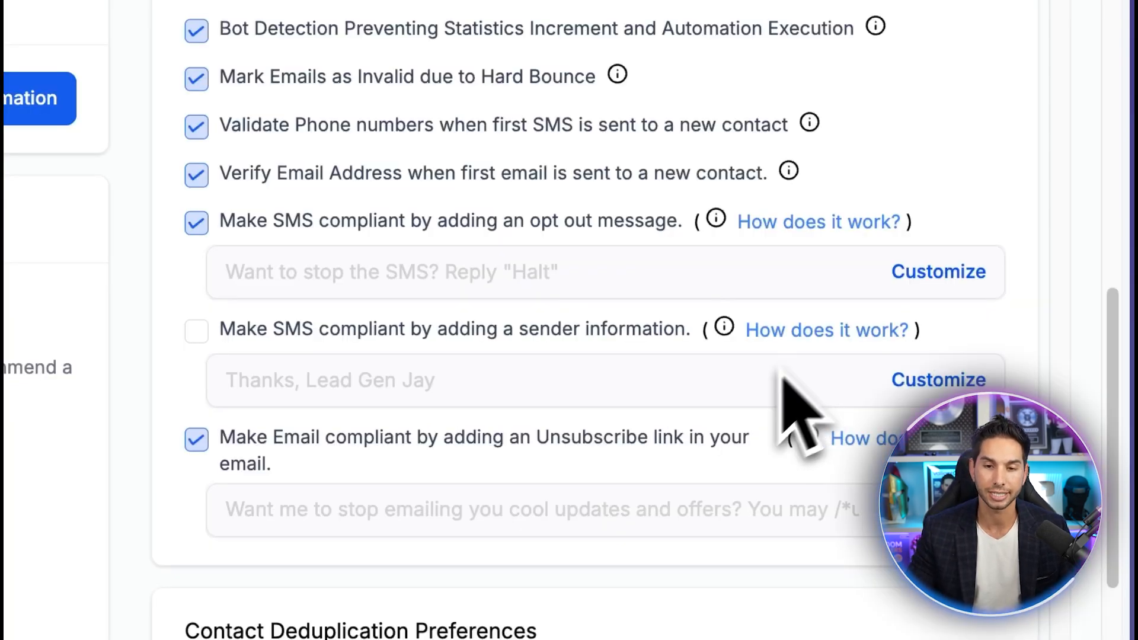
pyautogui.click(579, 440)
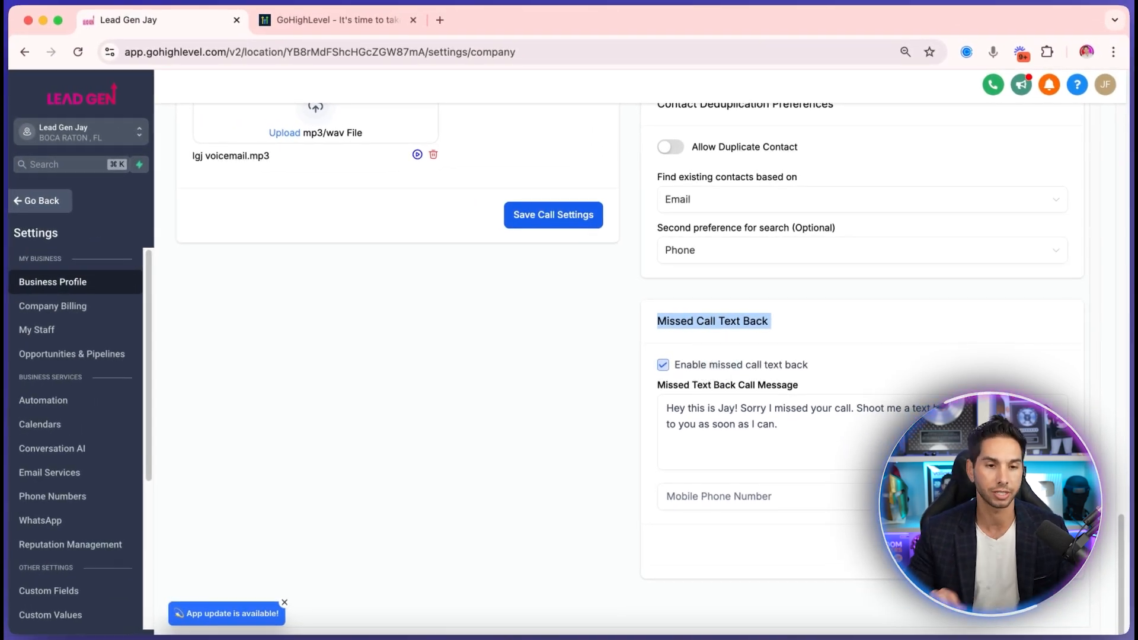
# View the Company Billing settings and open the My Staff page
pyautogui.click(72, 304)
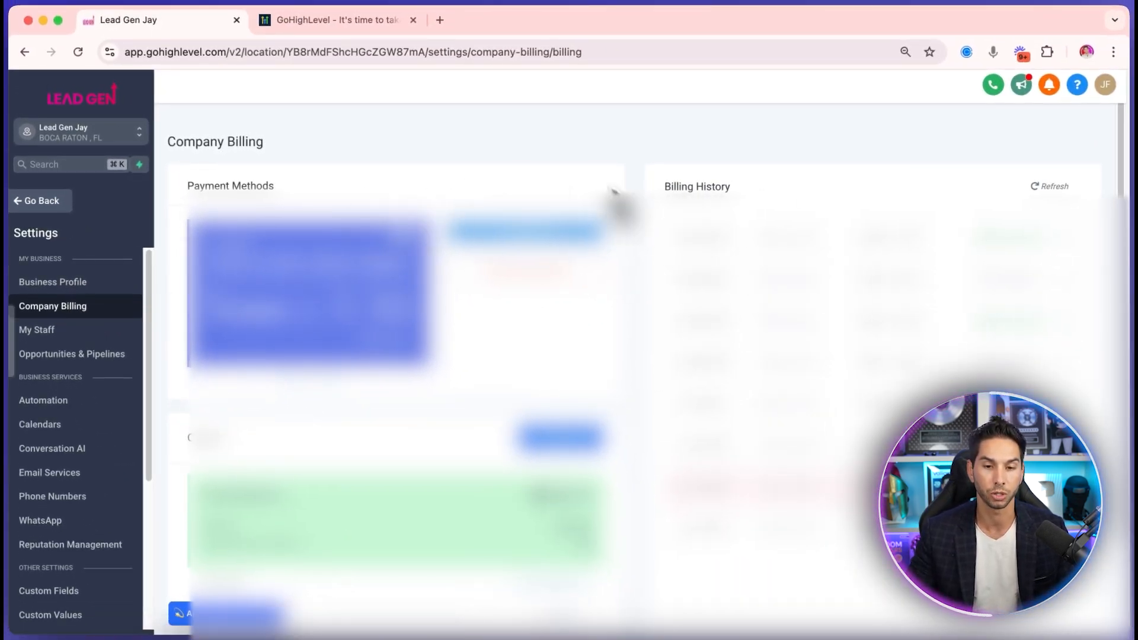
pyautogui.click(36, 330)
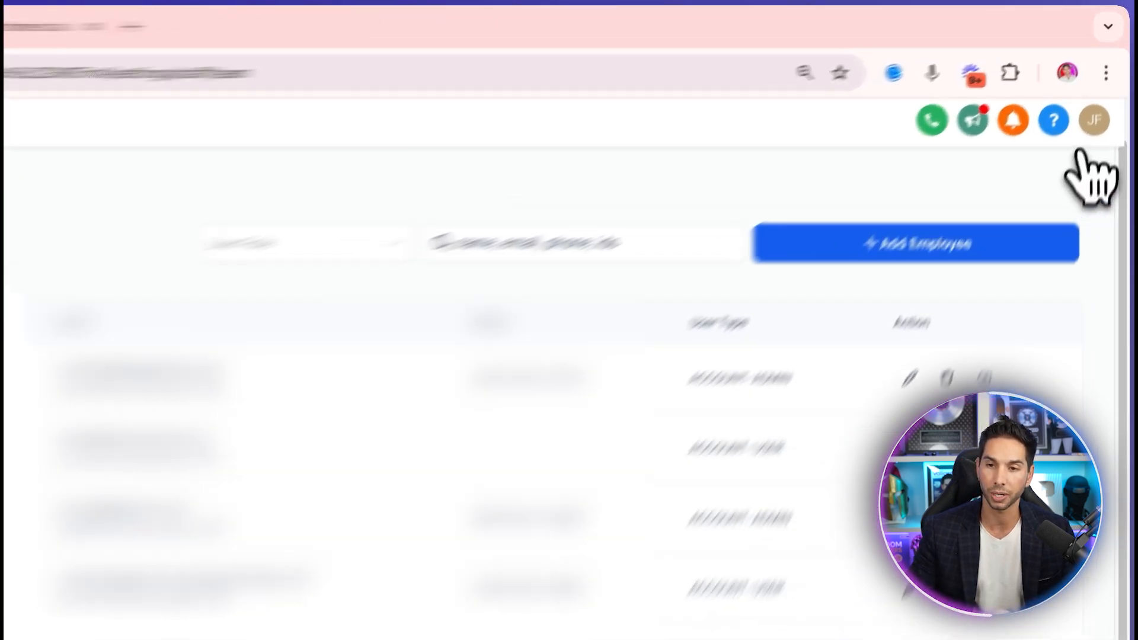
# Browse the list of users available under Login As for the current account
pyautogui.click(1105, 84)
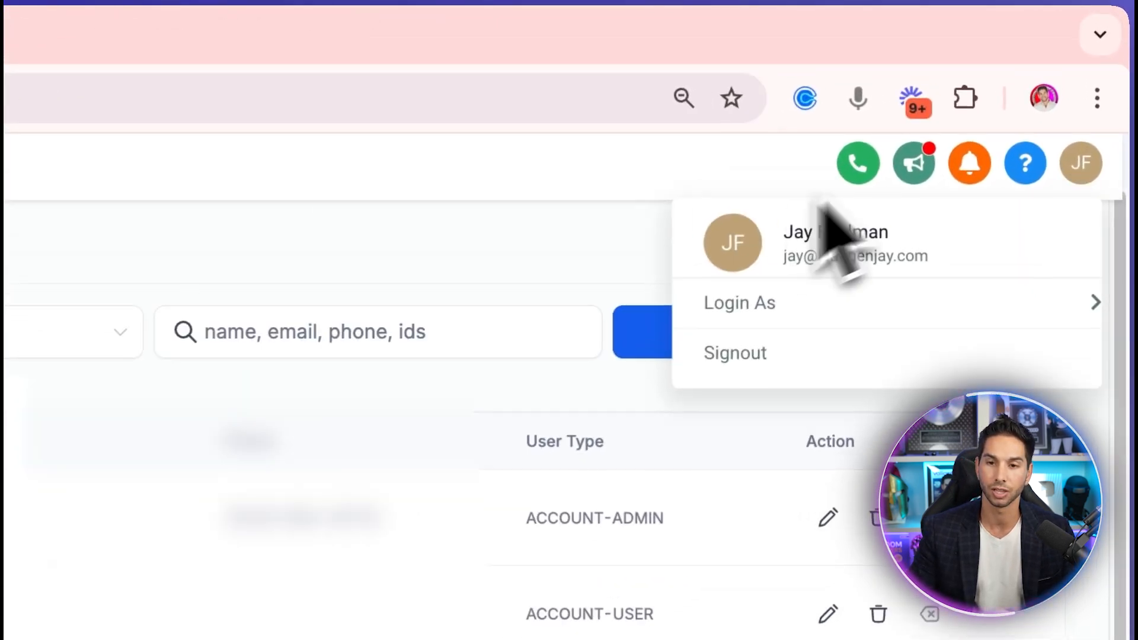
pyautogui.moveTo(746, 303)
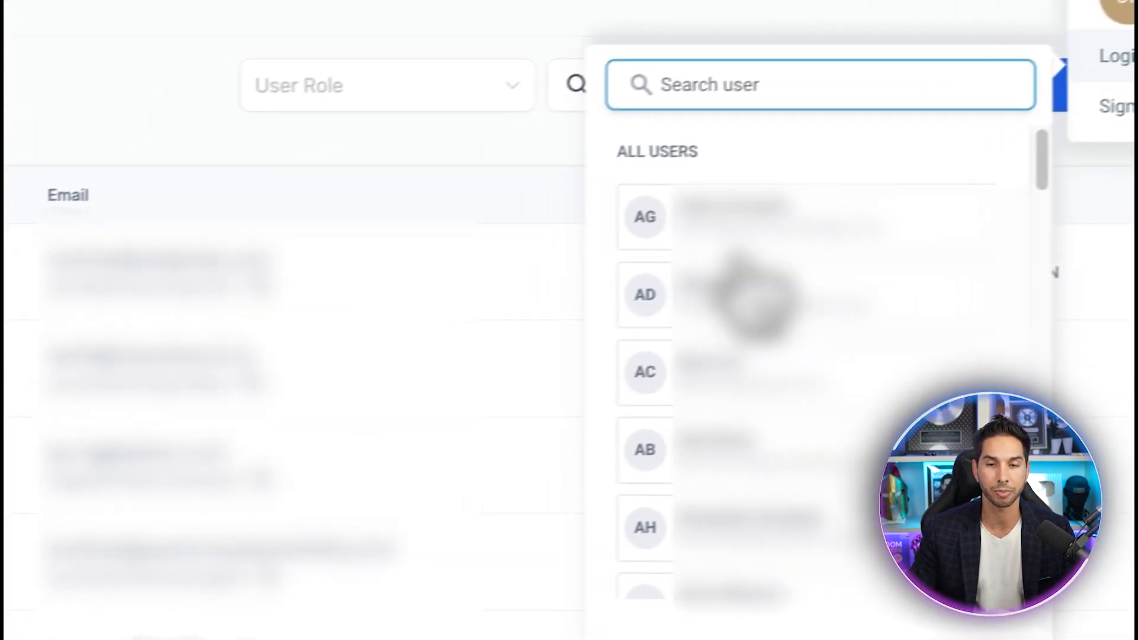
pyautogui.scroll(-5, 748, 299)
pyautogui.scroll(5, 740, 263)
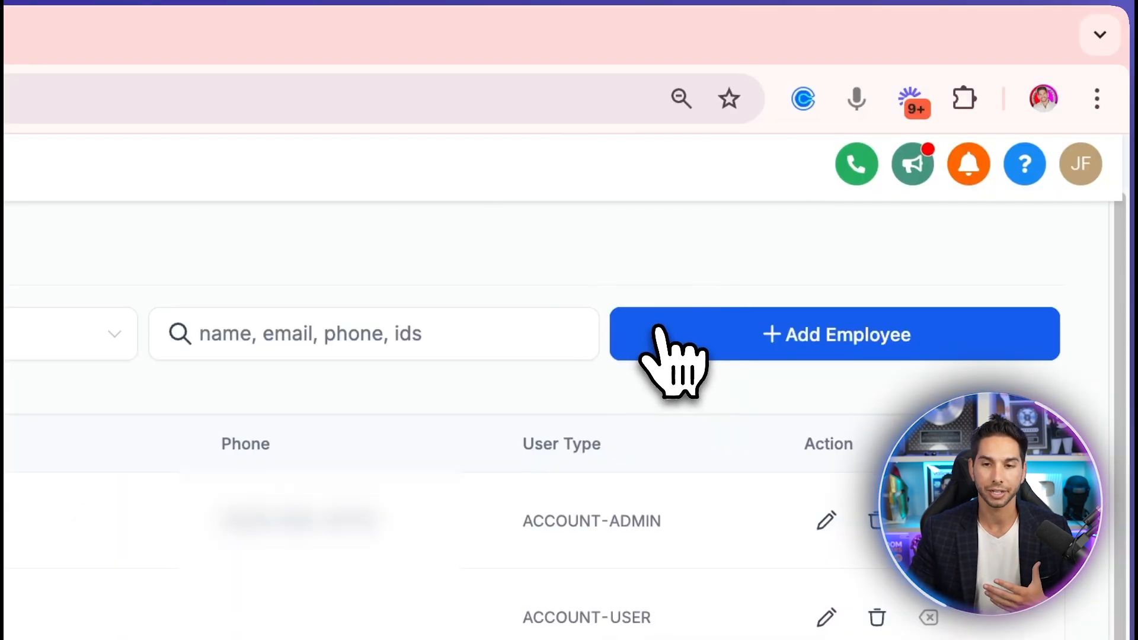
# Open the form for adding an employee and examine its User Info fields, including the Advanced Settings and signature
pyautogui.click(672, 361)
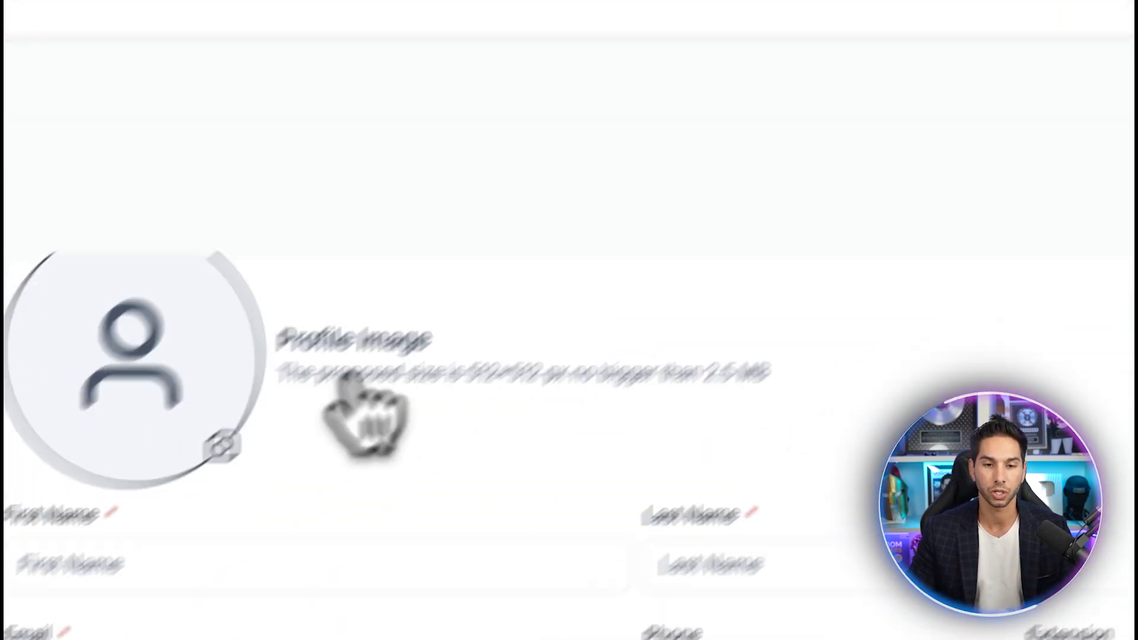
pyautogui.scroll(-2, 533, 388)
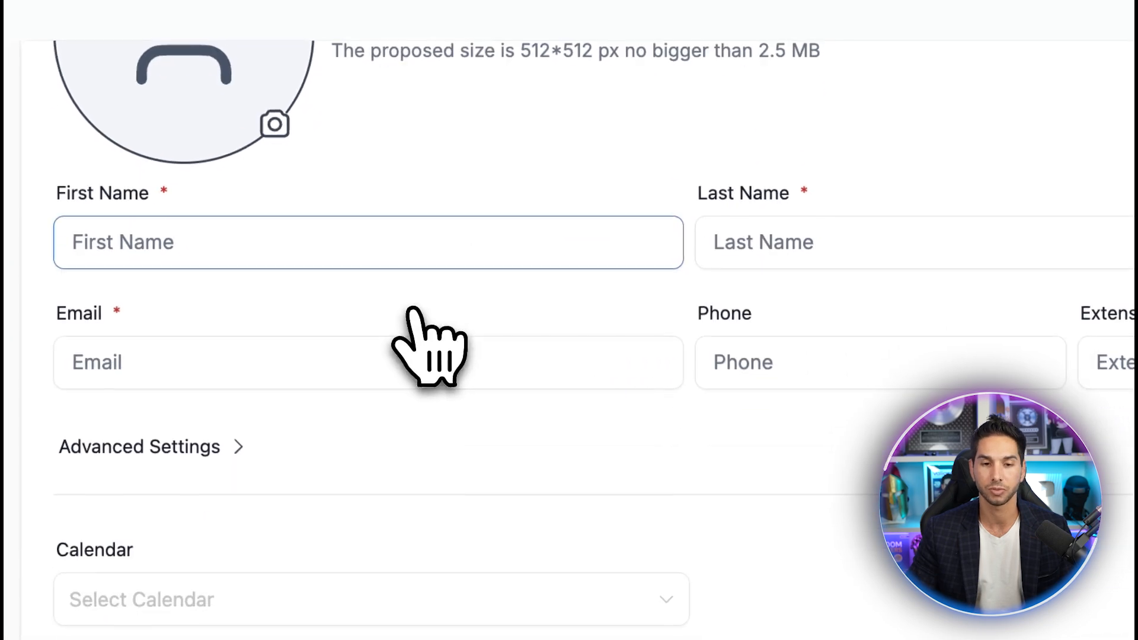
pyautogui.click(277, 513)
pyautogui.scroll(-1, 314, 424)
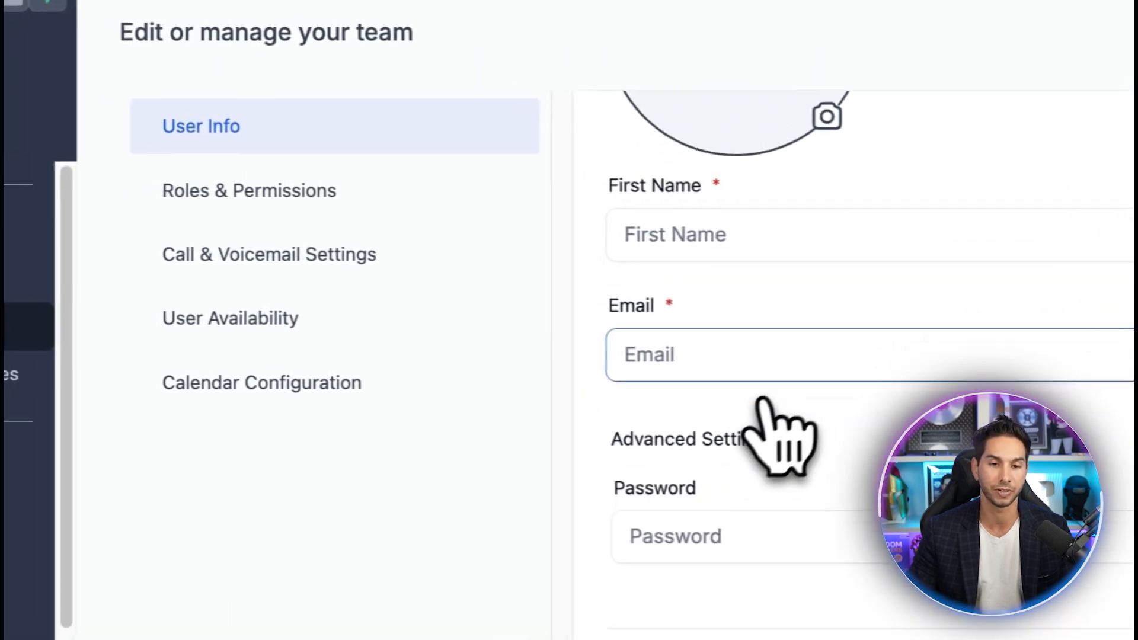
pyautogui.scroll(-10, 741, 474)
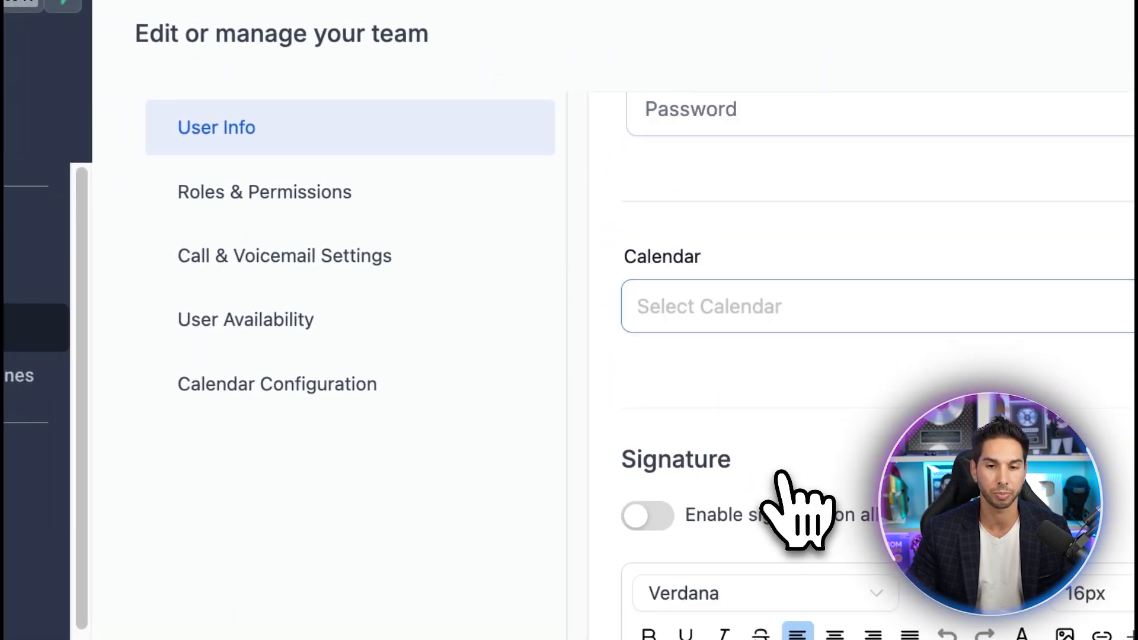
# Examine the new employee's Roles & Permissions, from the user role and account settings through dashboard, funnels and marketing access
pyautogui.click(266, 192)
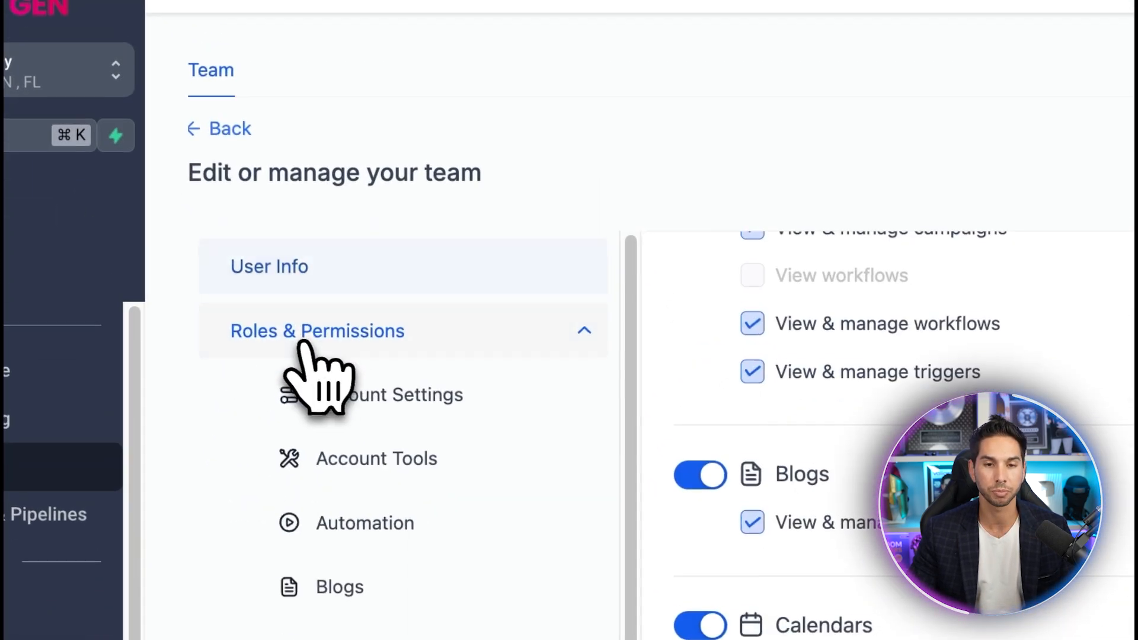
pyautogui.scroll(5, 711, 426)
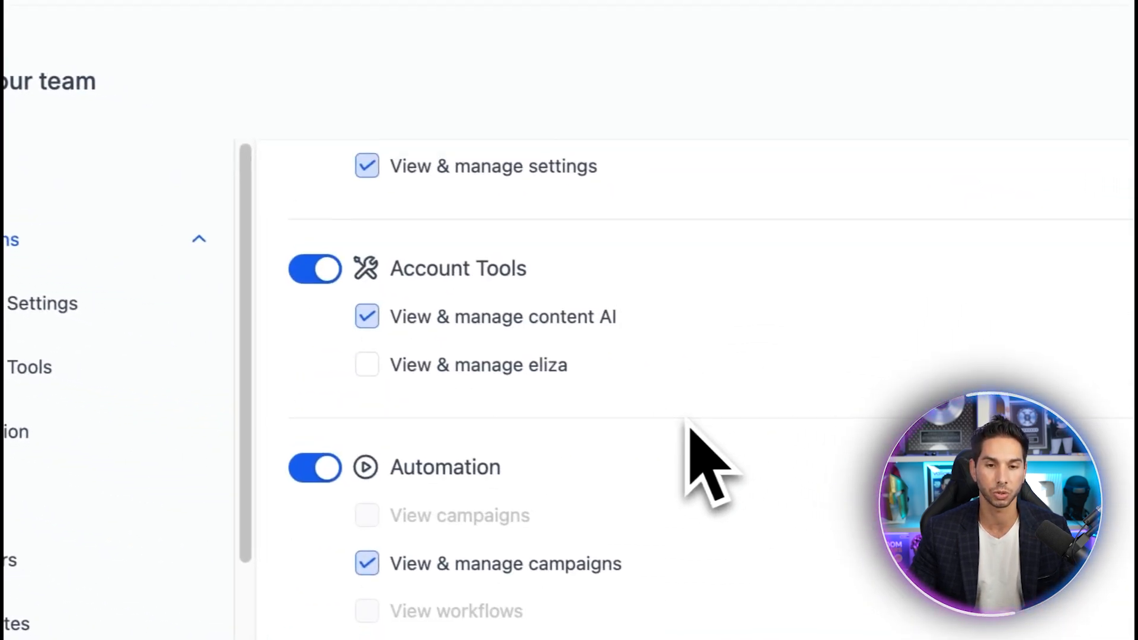
pyautogui.scroll(5, 687, 462)
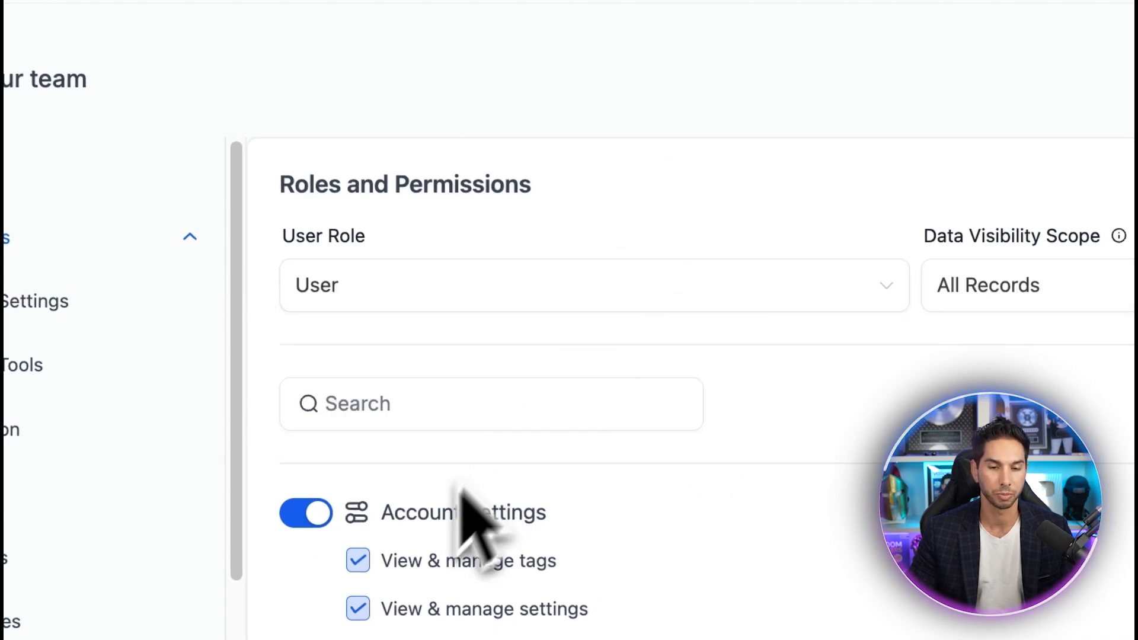
pyautogui.scroll(-7, 471, 521)
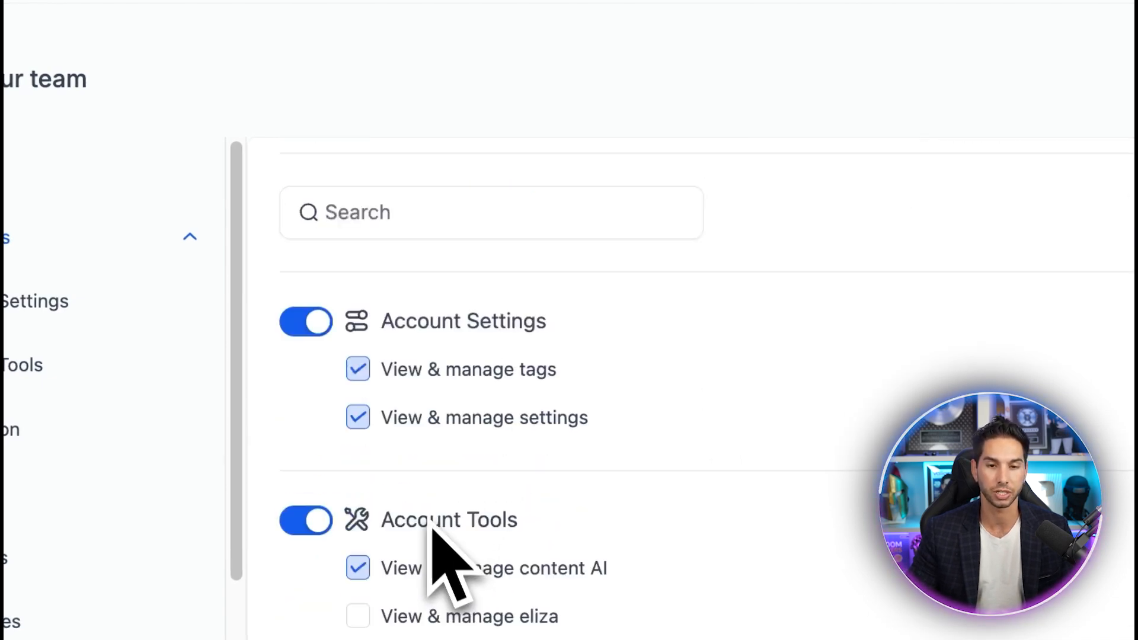
pyautogui.scroll(-5, 379, 462)
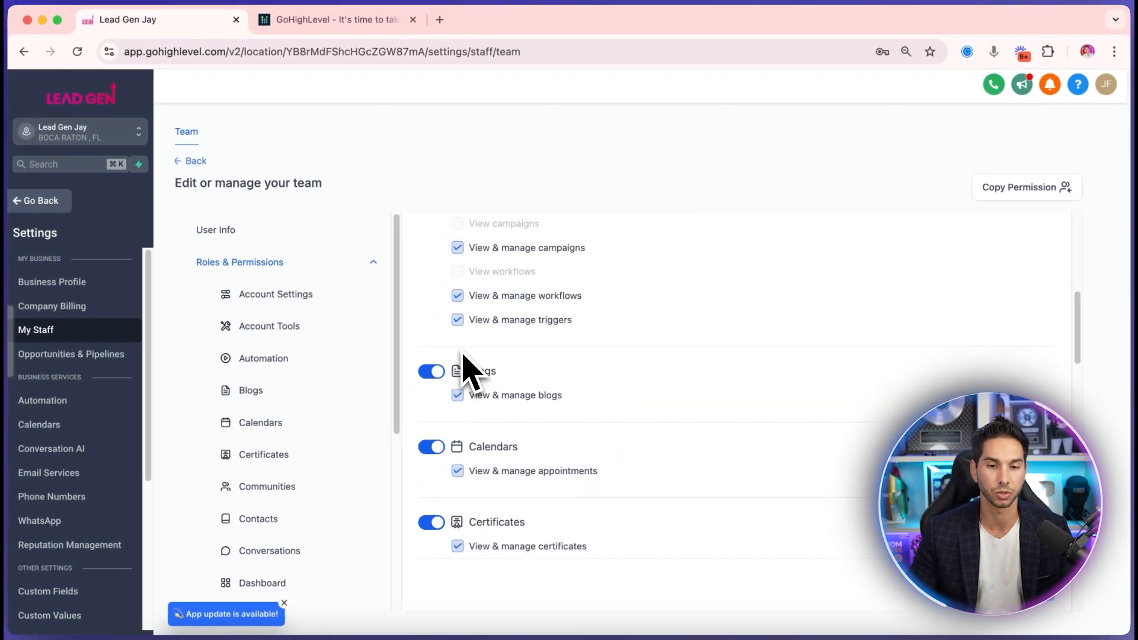
pyautogui.scroll(-6, 463, 356)
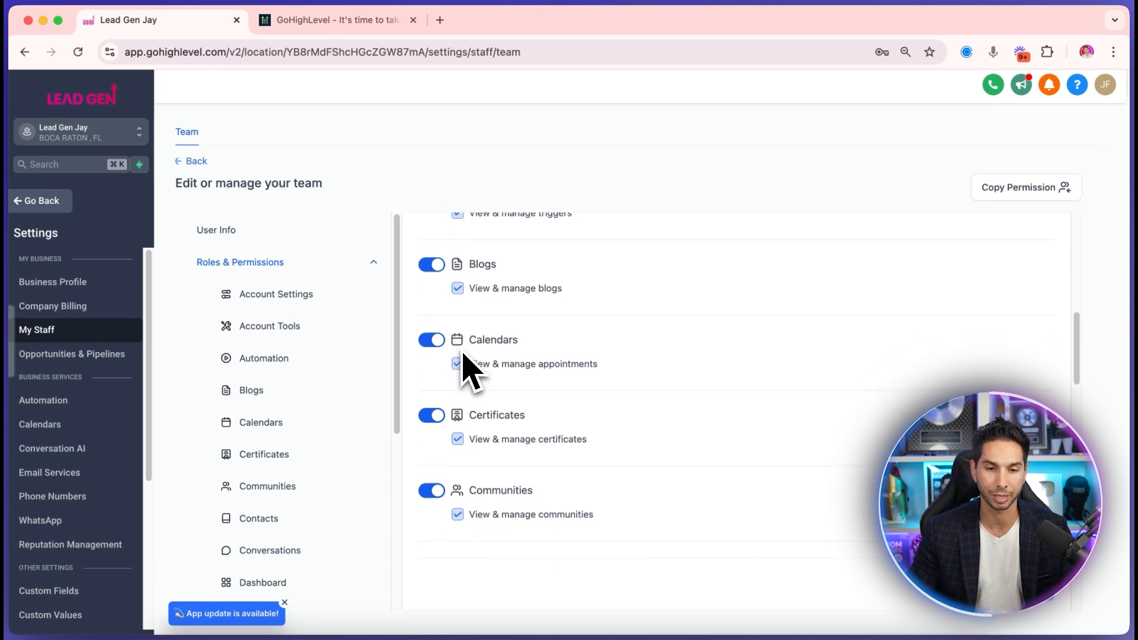
pyautogui.scroll(-3, 460, 358)
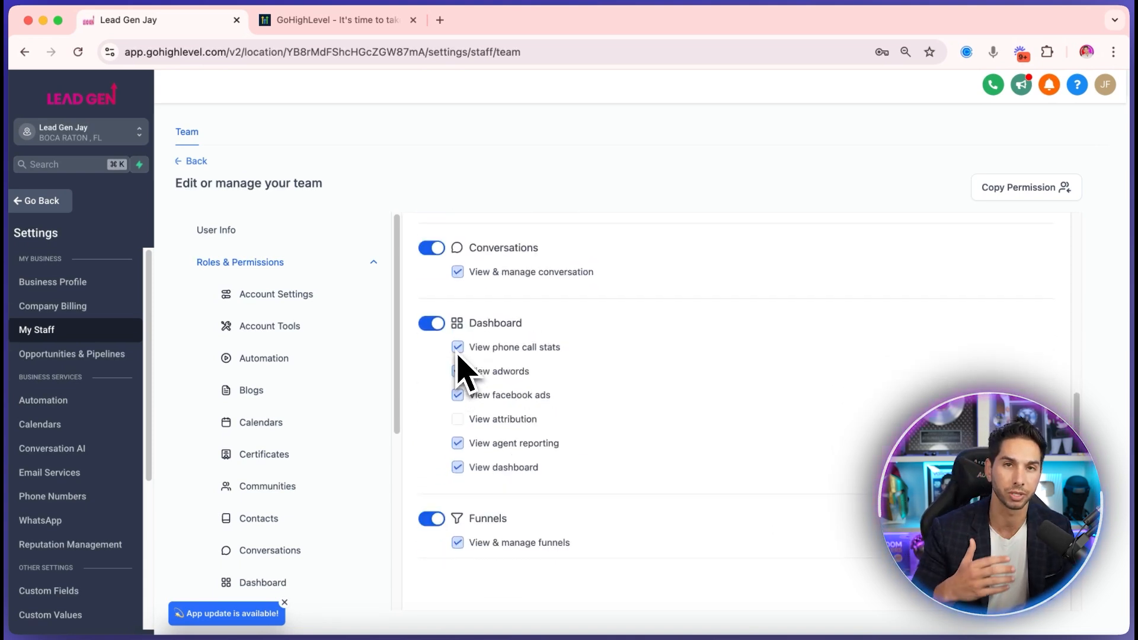
pyautogui.scroll(-4, 464, 365)
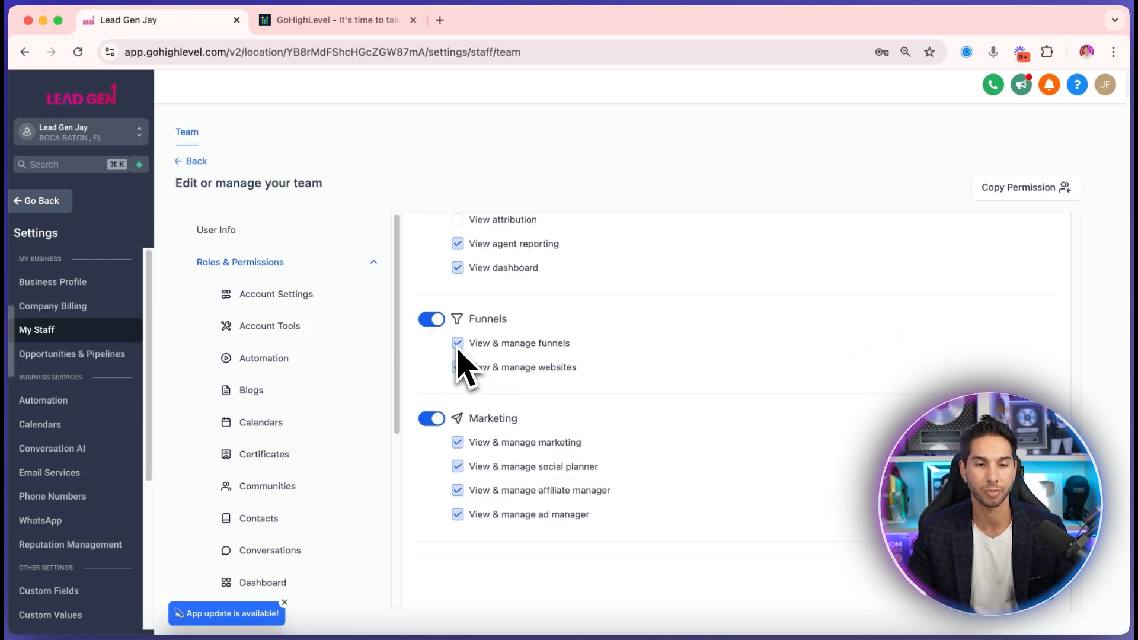
pyautogui.scroll(-5, 284, 464)
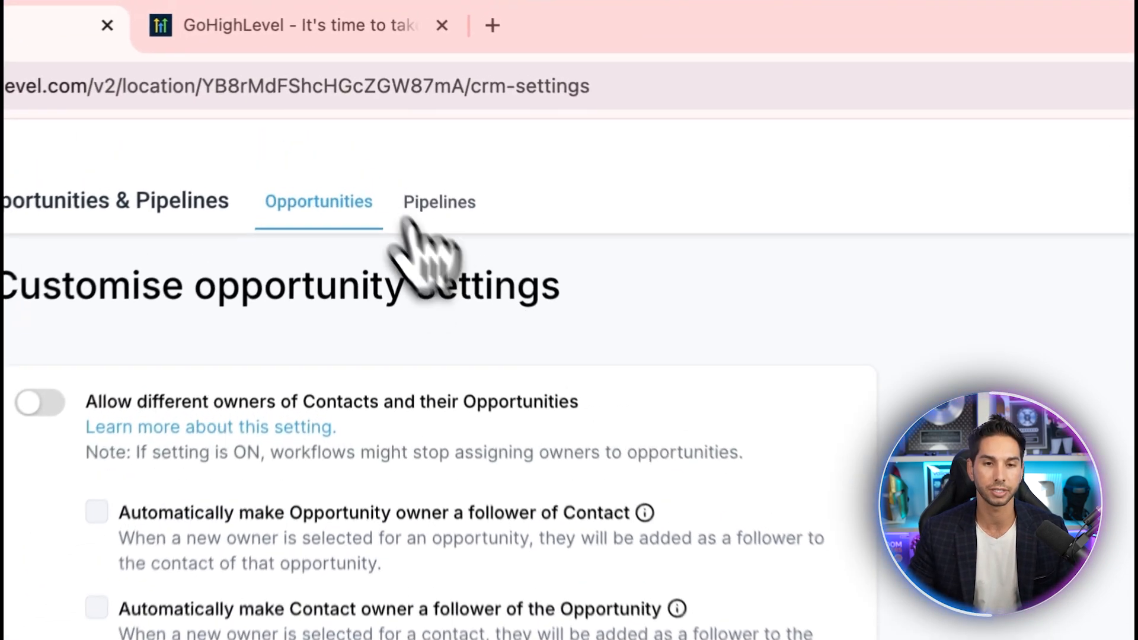
# View the Pipelines settings and examine Conversation AI's Bot Trial, Bot Training and Configure Intents pages
pyautogui.click(432, 208)
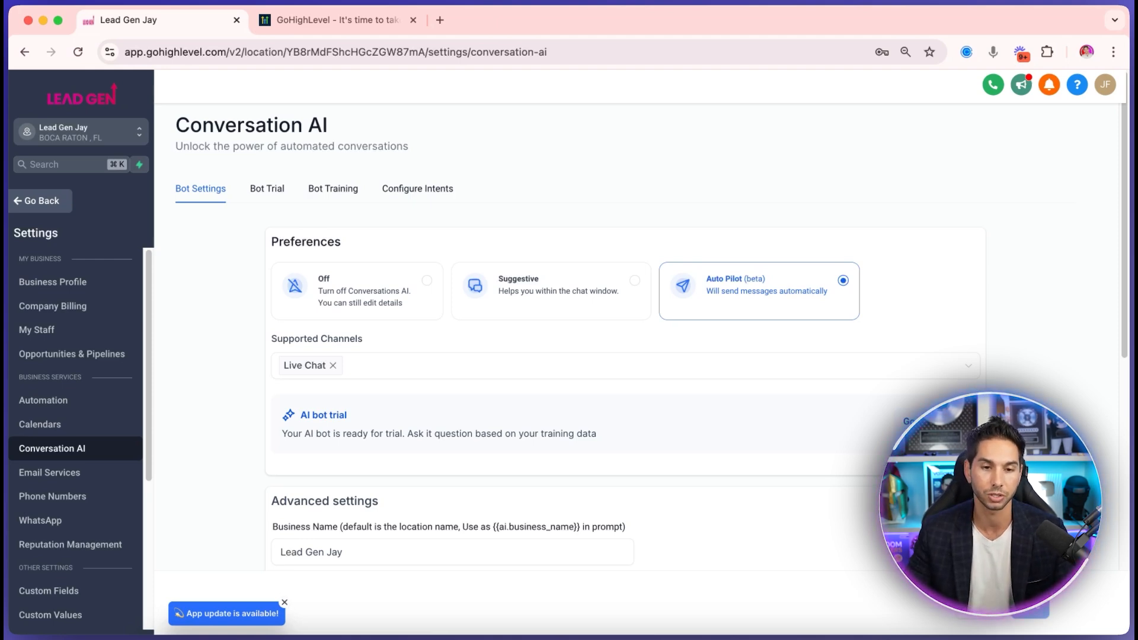
pyautogui.click(267, 188)
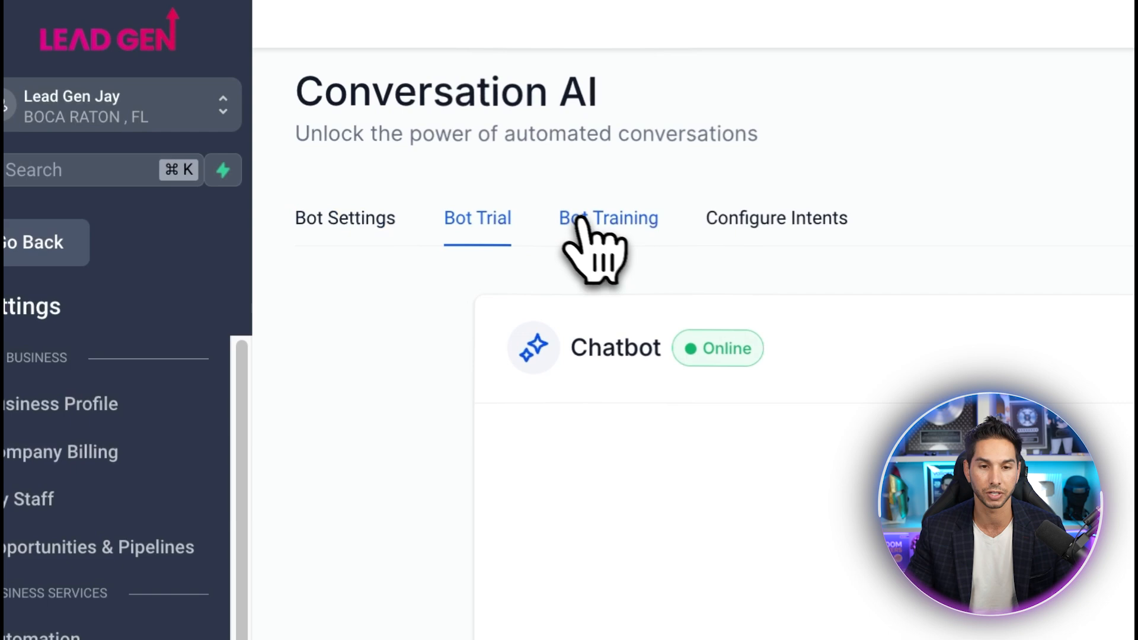
pyautogui.click(578, 220)
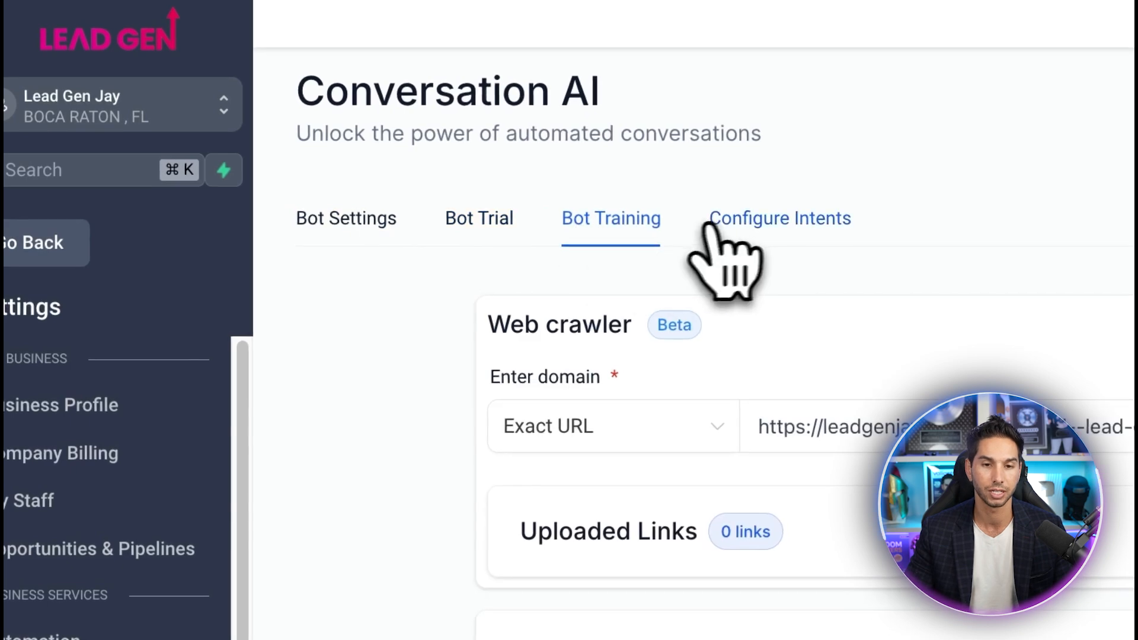
pyautogui.click(724, 224)
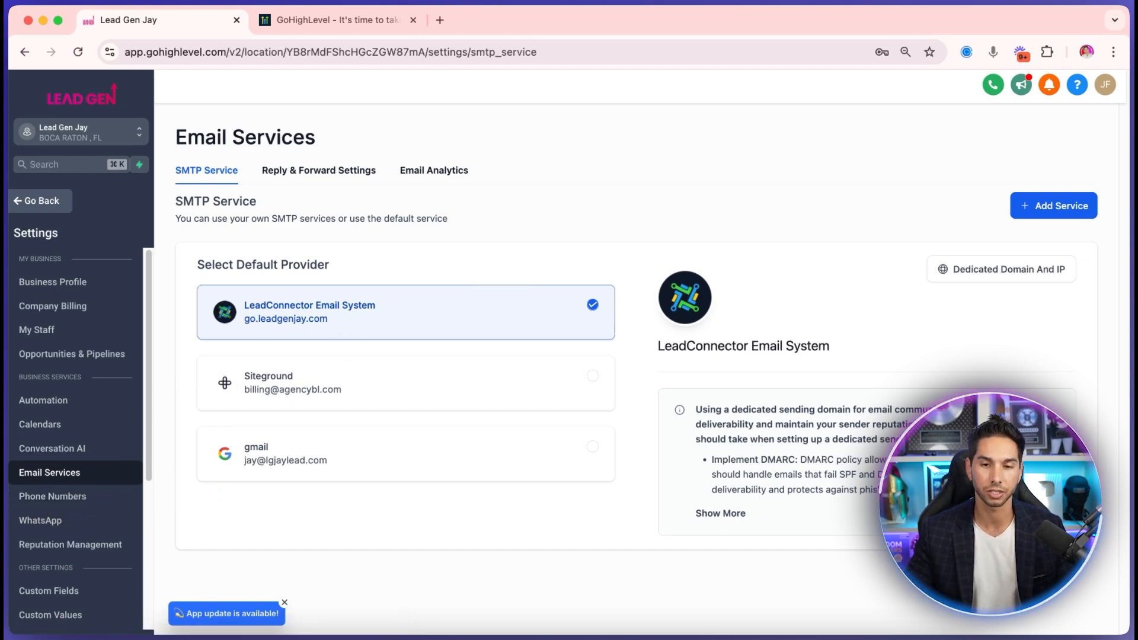
# Review the LeadConnector Email System provider and open its Dedicated Domain And IP page to examine the existing domain
pyautogui.moveTo(658, 346); pyautogui.dragTo(750, 350)
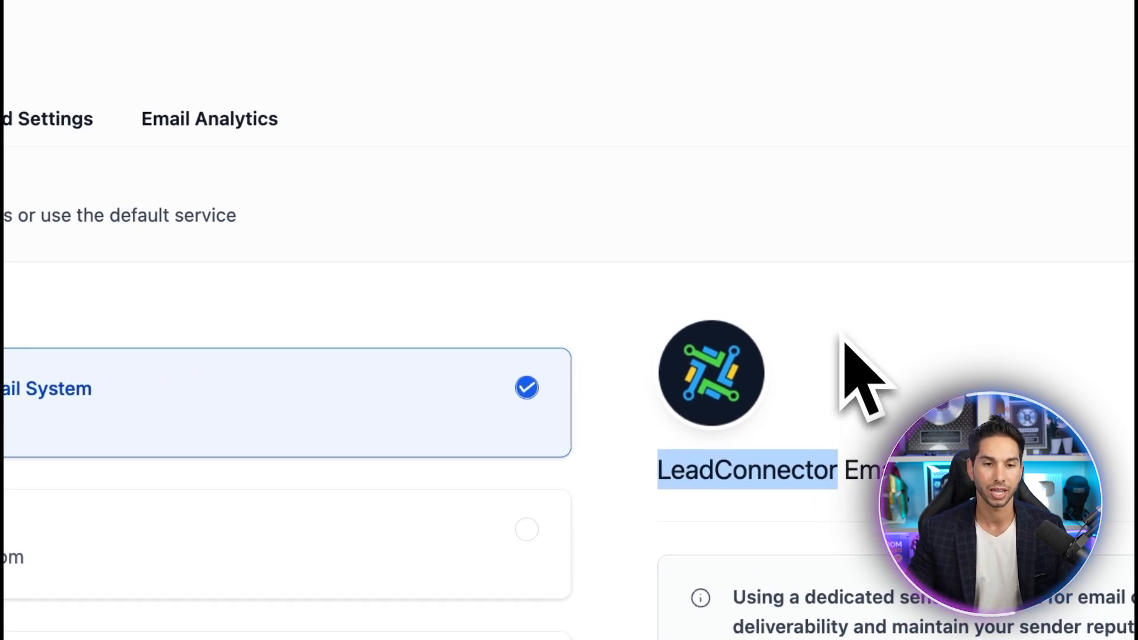
pyautogui.click(708, 169)
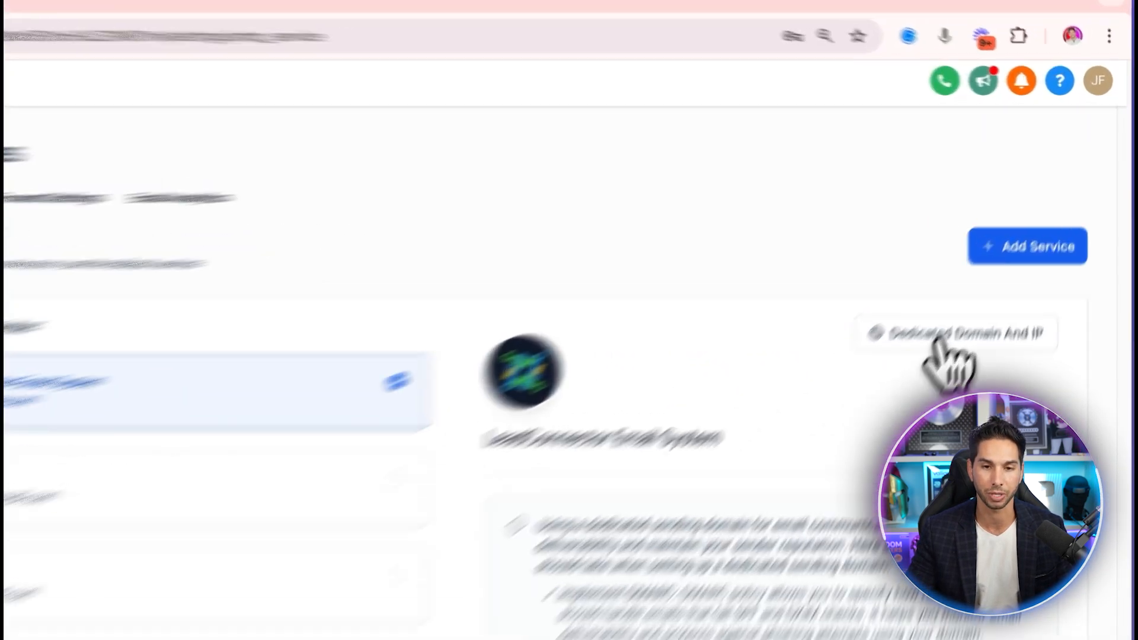
pyautogui.click(939, 335)
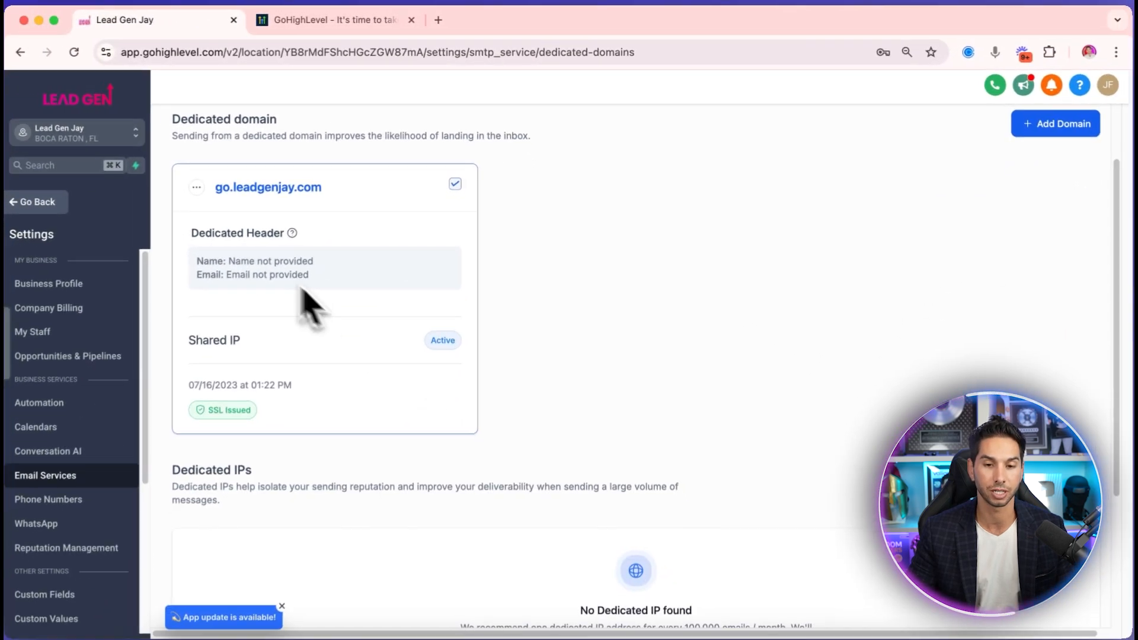
pyautogui.scroll(1, 267, 284)
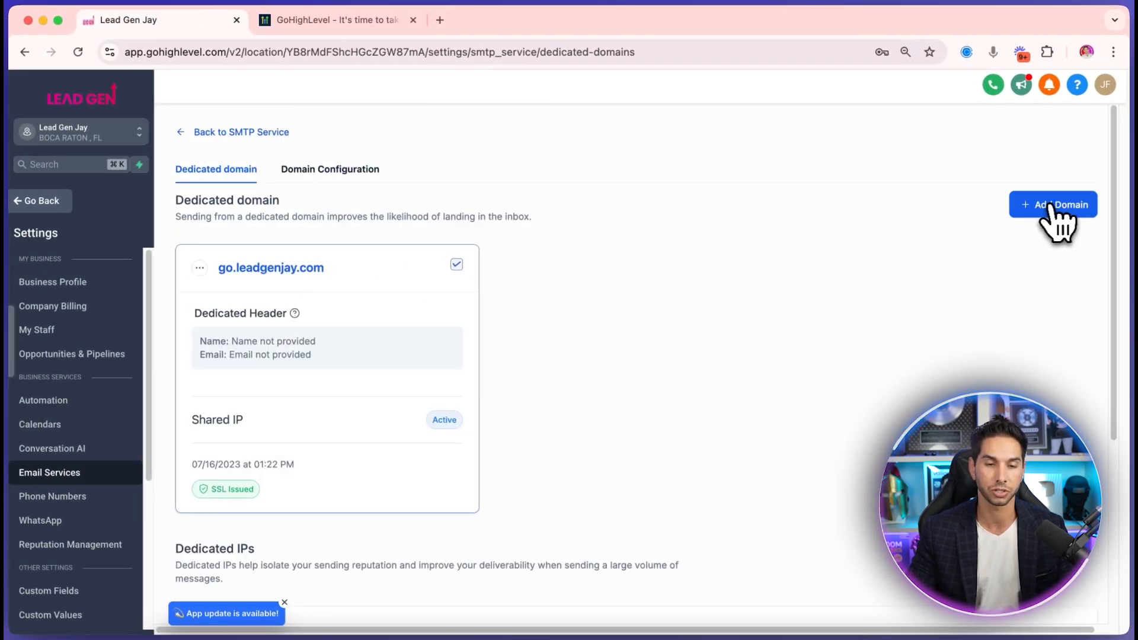
# Try to add and verify lc.leadgenjay.com as a new dedicated sending domain
pyautogui.click(1048, 208)
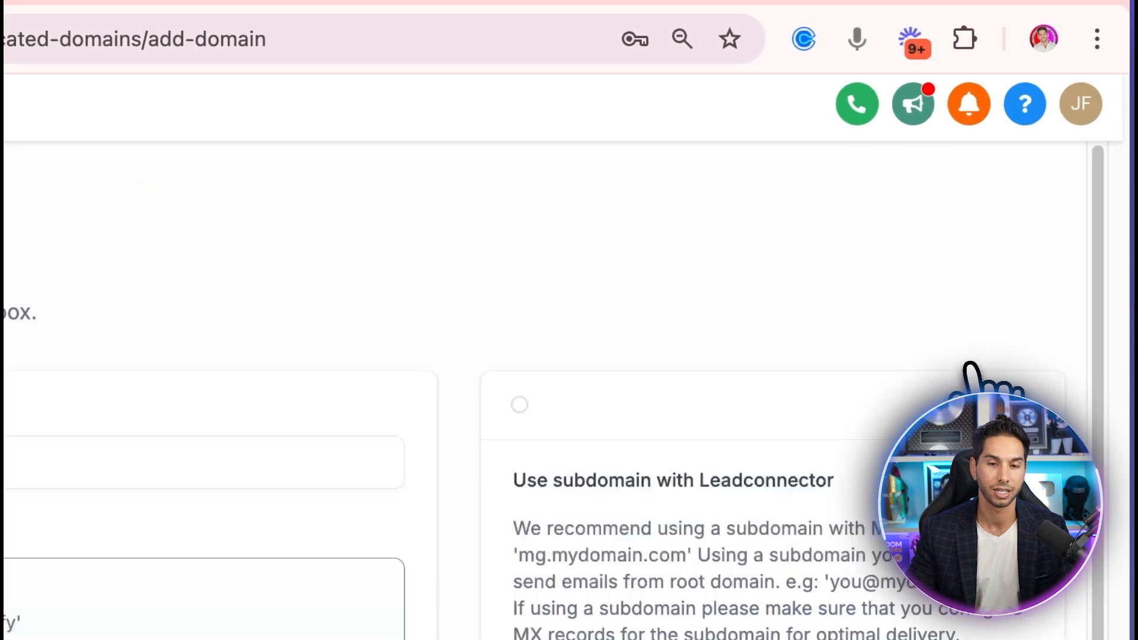
pyautogui.click(496, 363)
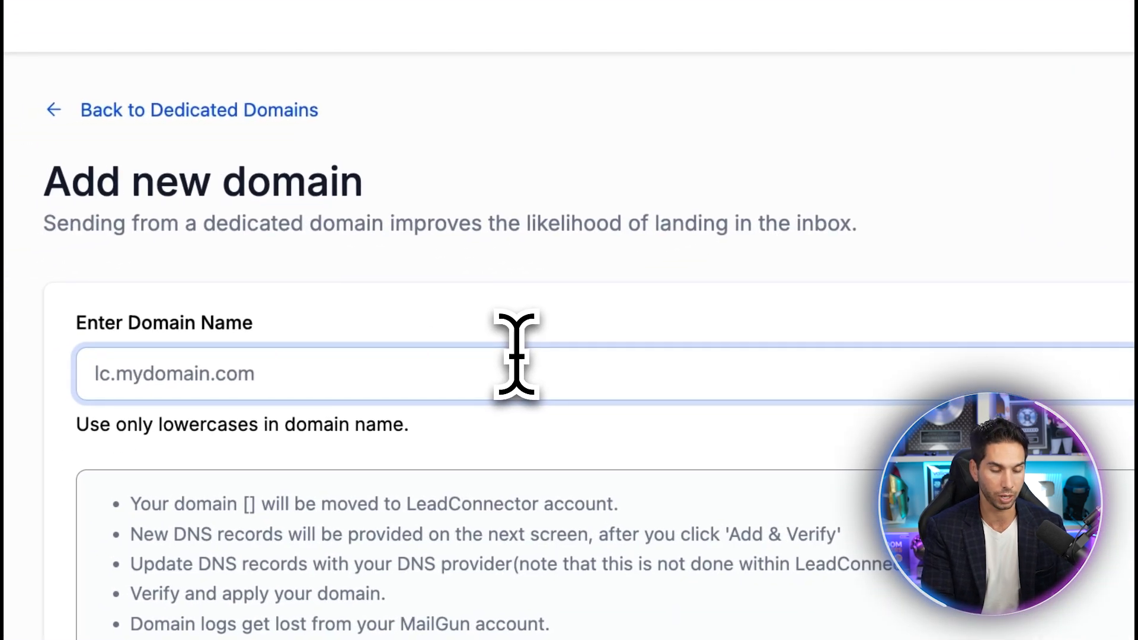
pyautogui.write('lc.leadgenjay.')
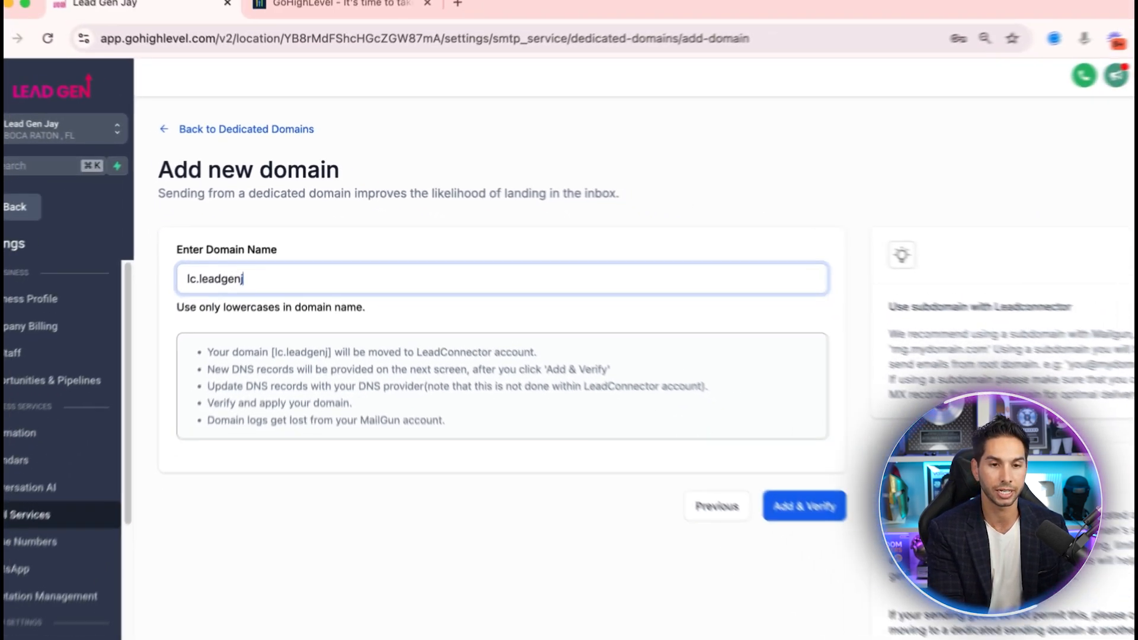
pyautogui.write('com')
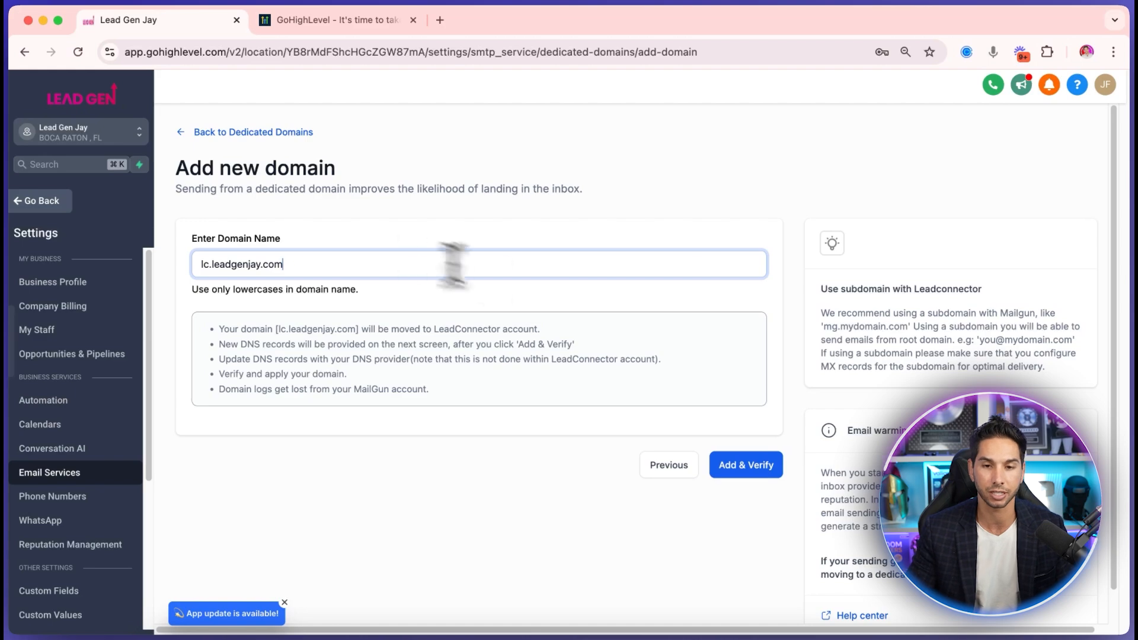
pyautogui.click(750, 469)
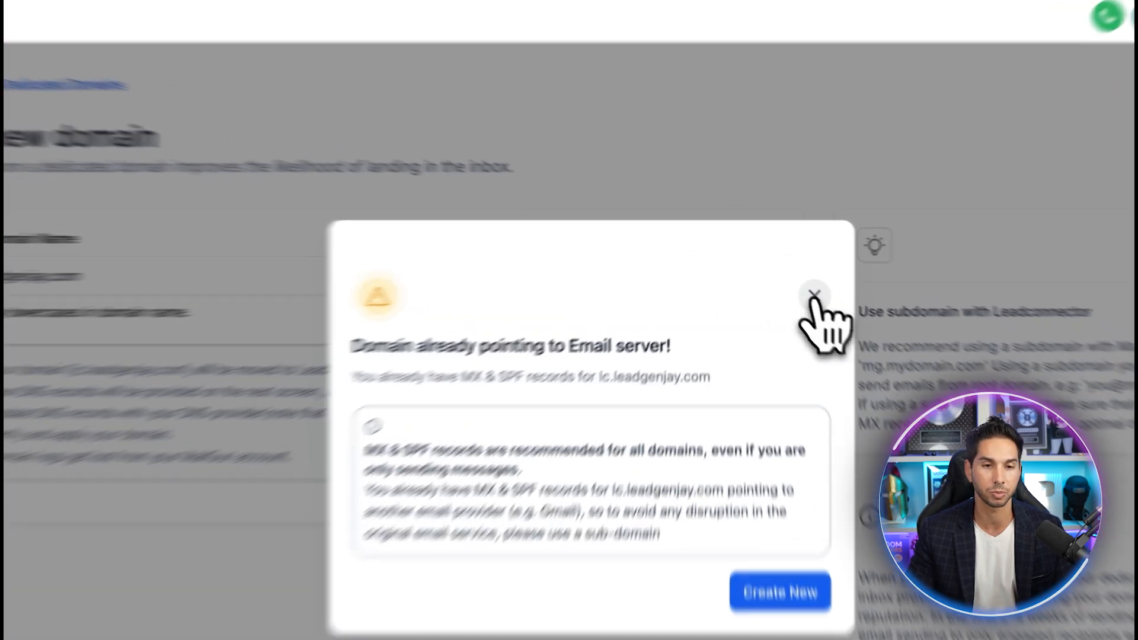
pyautogui.click(790, 277)
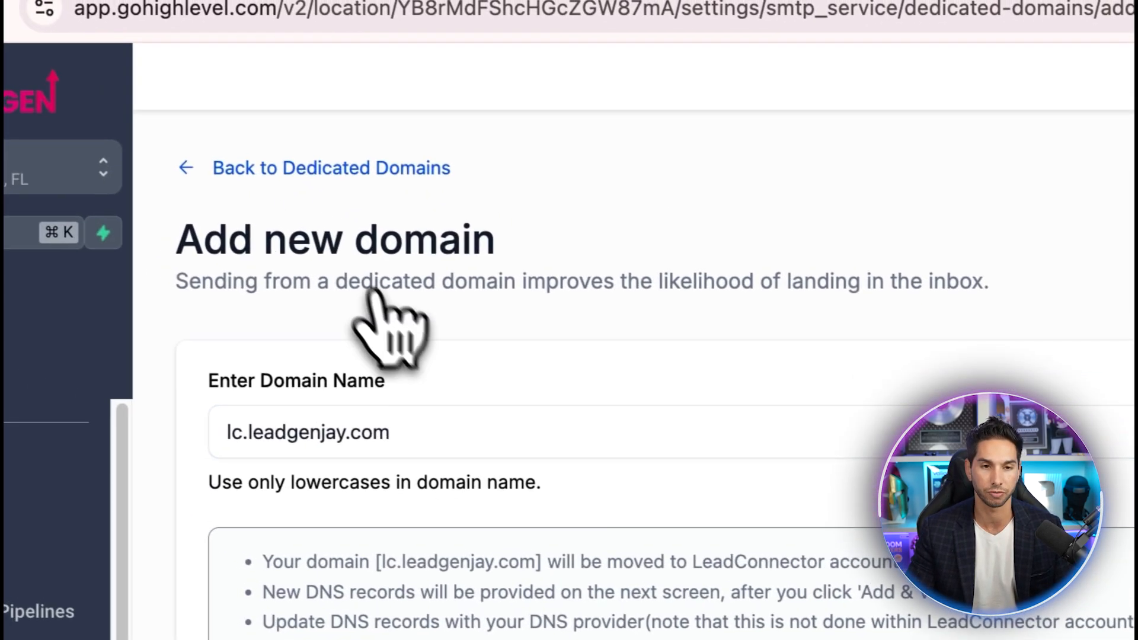
# Check the dedicated domain and its Domain Configuration, and examine the forwarding and reply addresses in Reply & Forward Settings
pyautogui.doubleClick(384, 385)
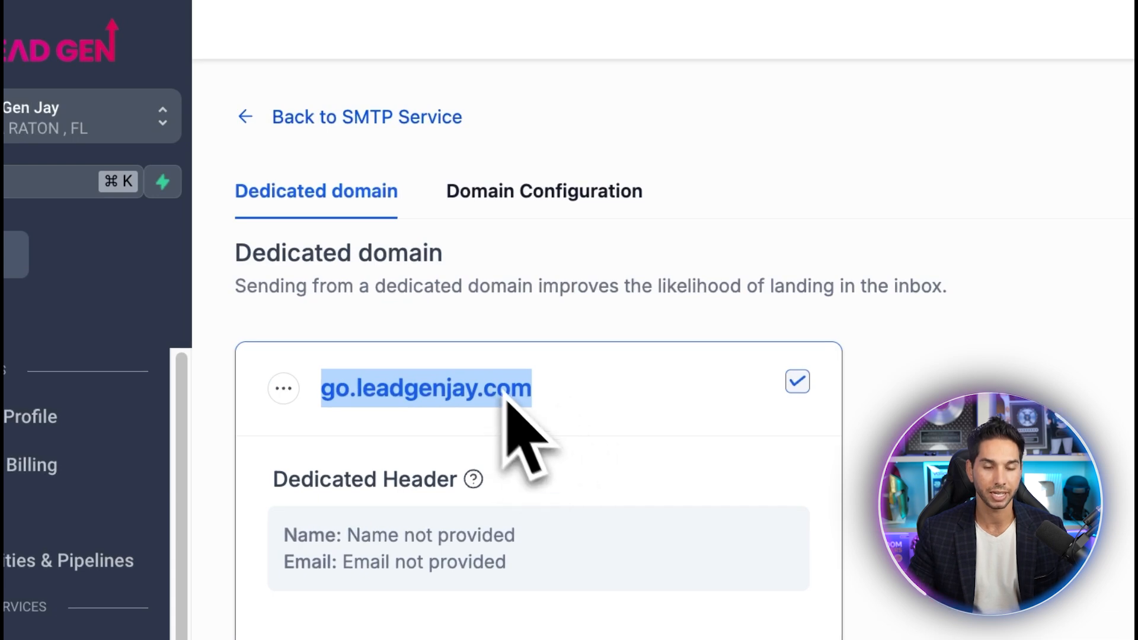
pyautogui.click(518, 193)
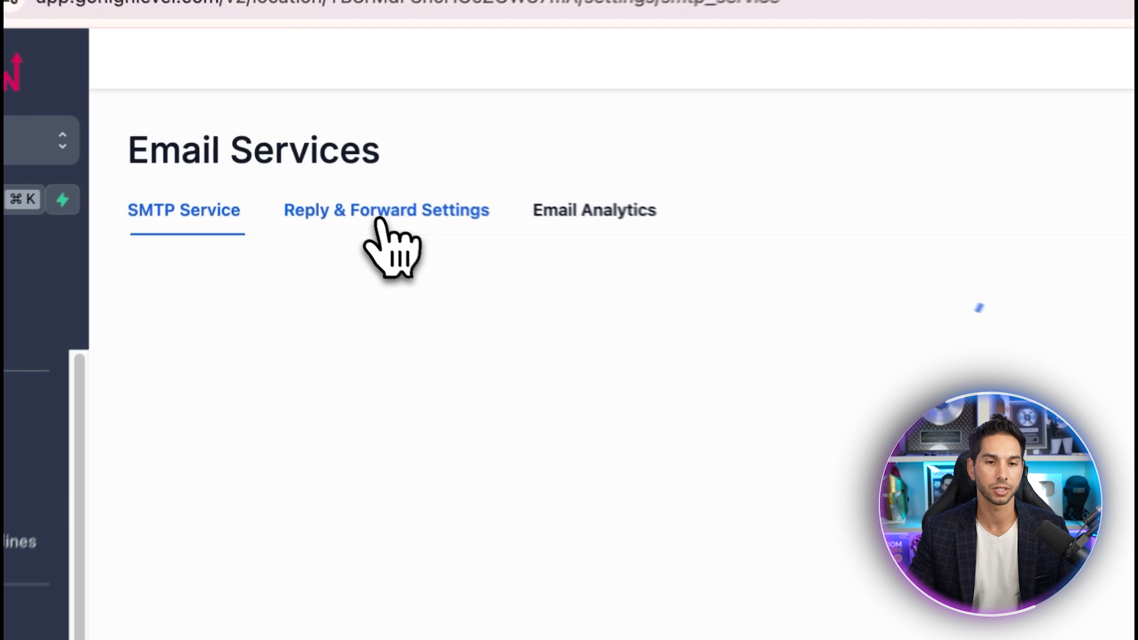
pyautogui.click(317, 172)
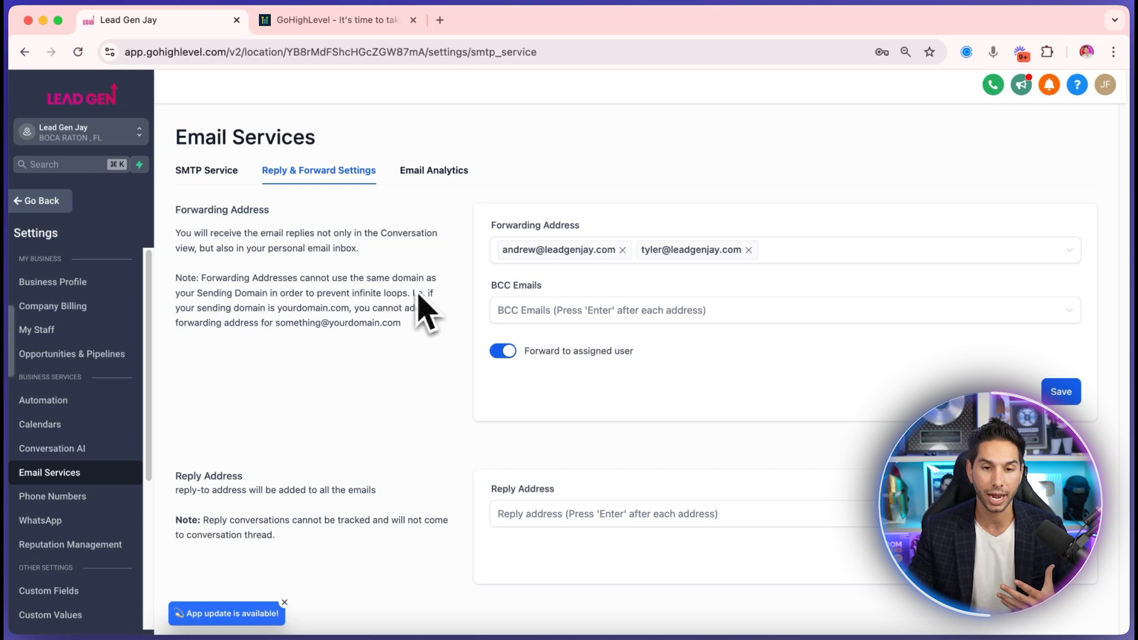
pyautogui.click(518, 249)
pyautogui.click(632, 193)
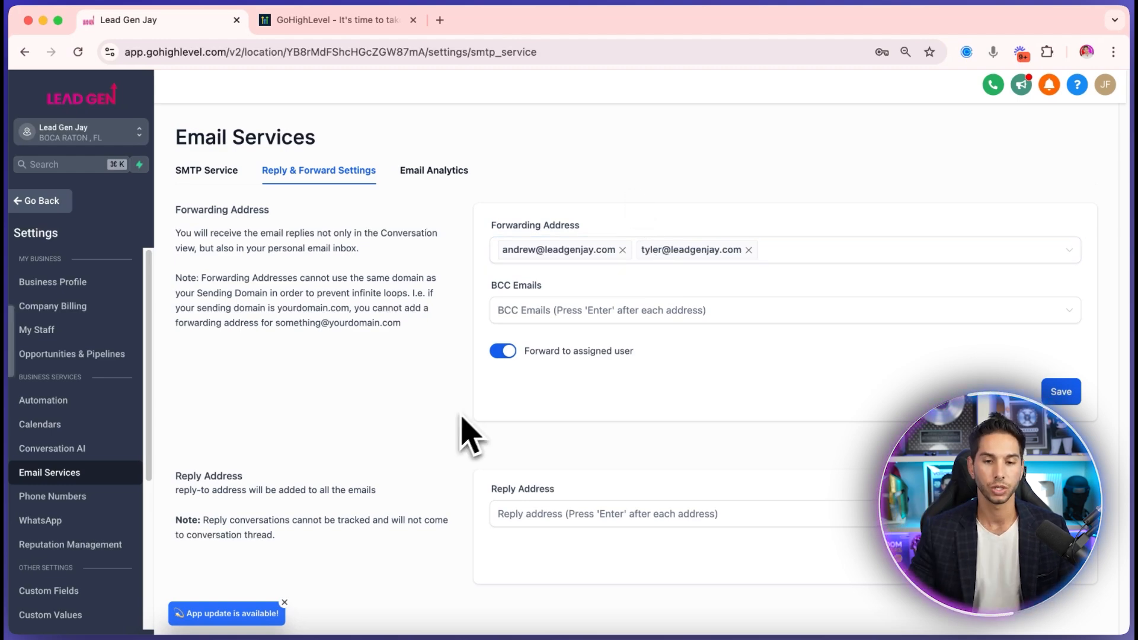
pyautogui.click(527, 514)
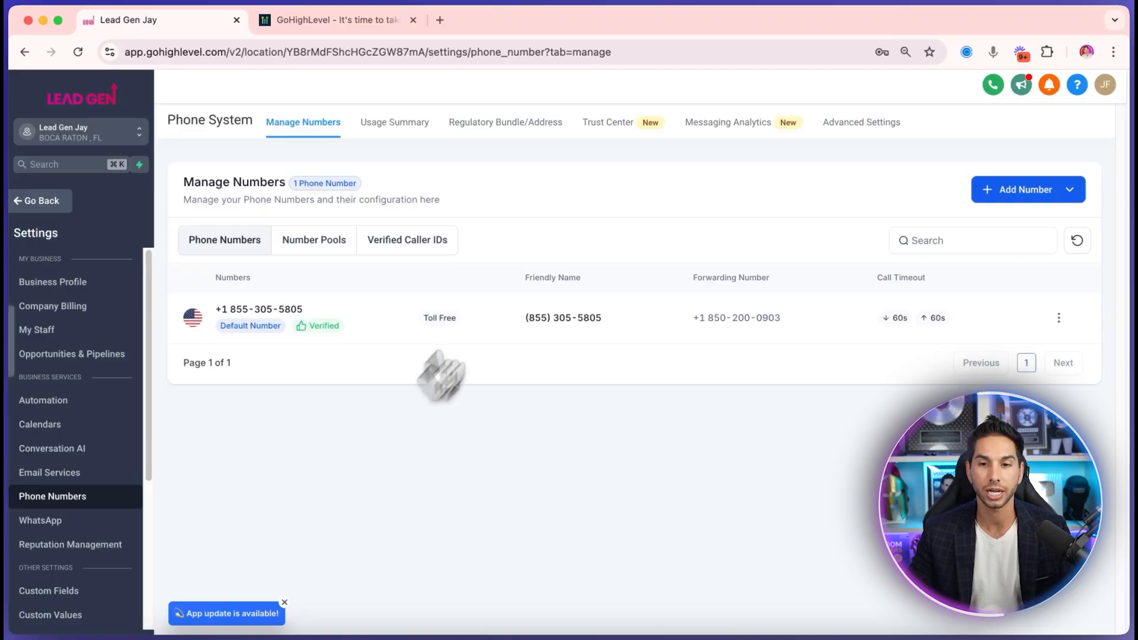
# Browse the phone numbers available to add, excluding local ones with the number type filter, and check the toll-free monthly price
pyautogui.click(1017, 198)
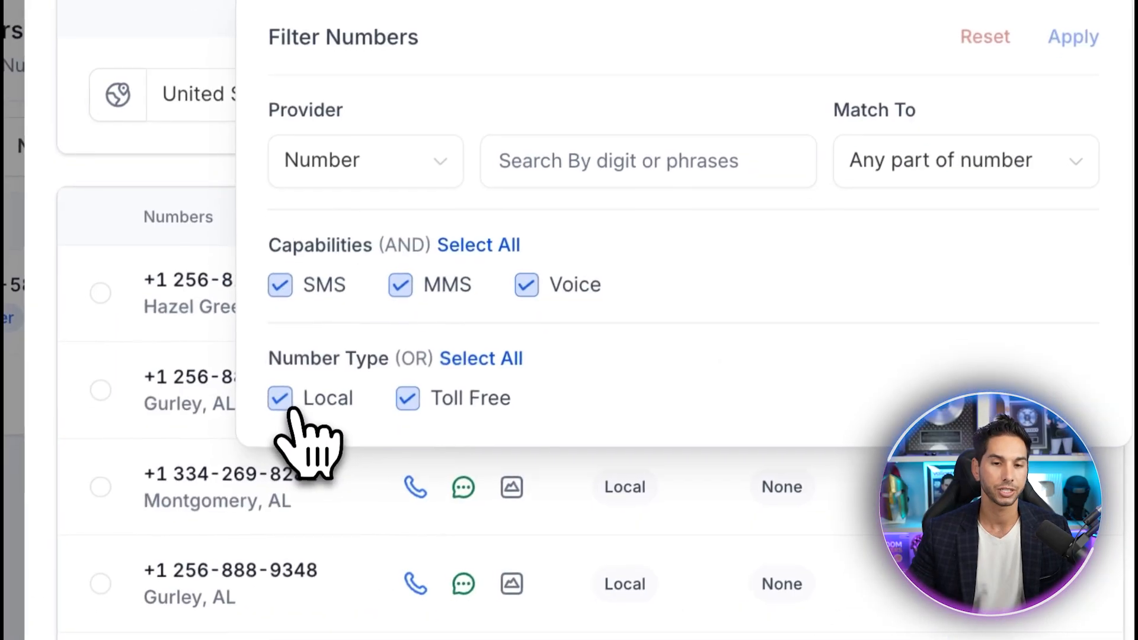
pyautogui.click(281, 400)
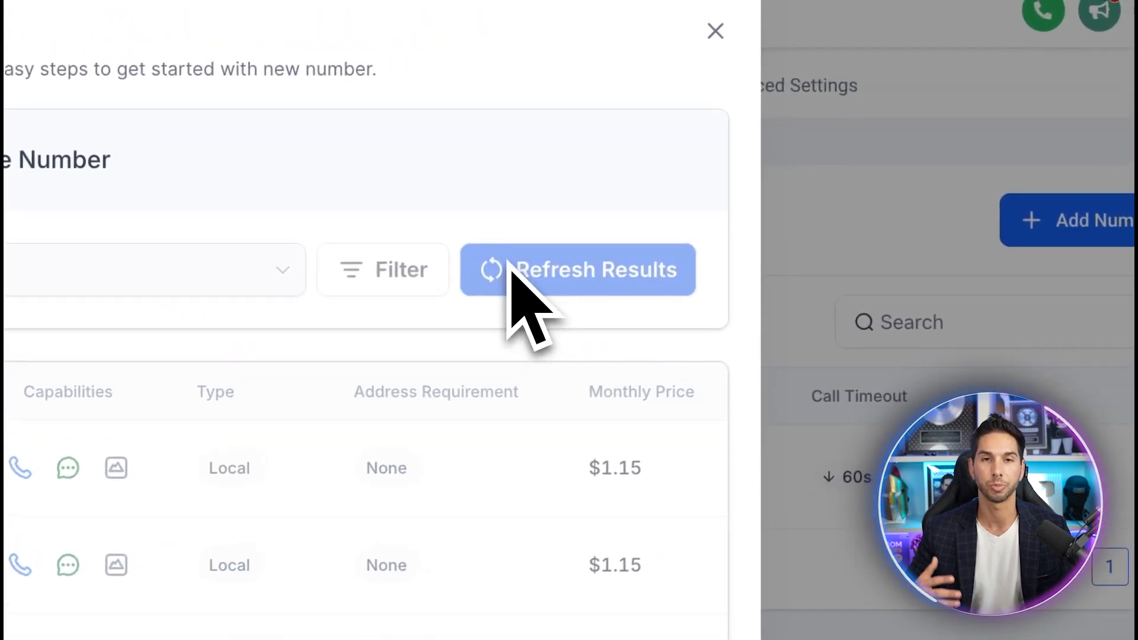
pyautogui.click(509, 264)
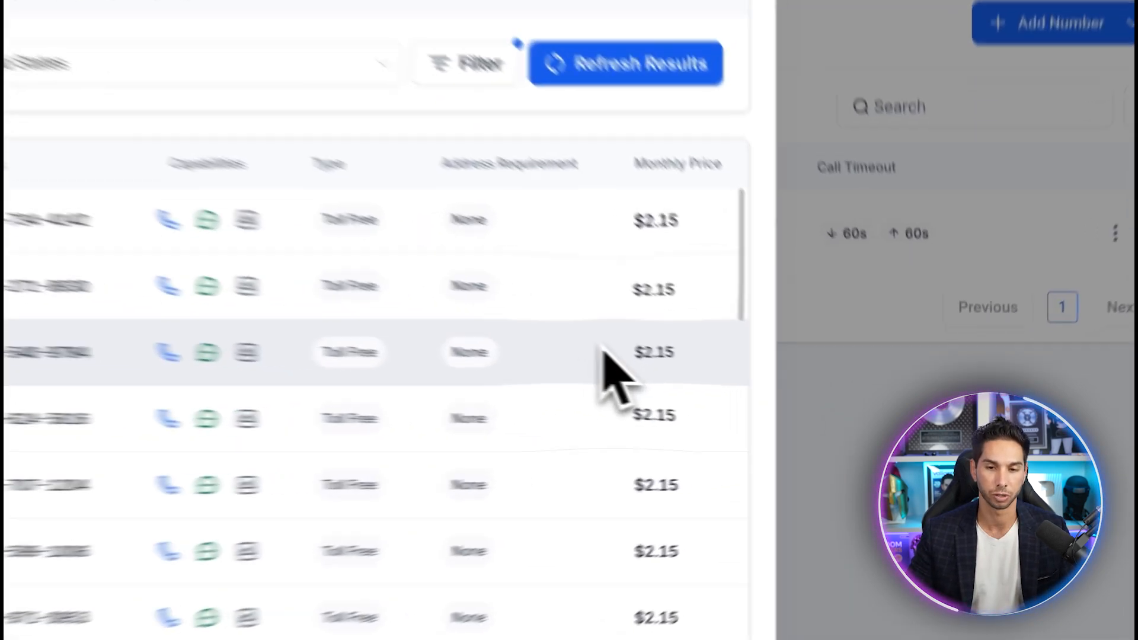
pyautogui.moveTo(634, 351); pyautogui.dragTo(685, 349)
pyautogui.click(687, 349)
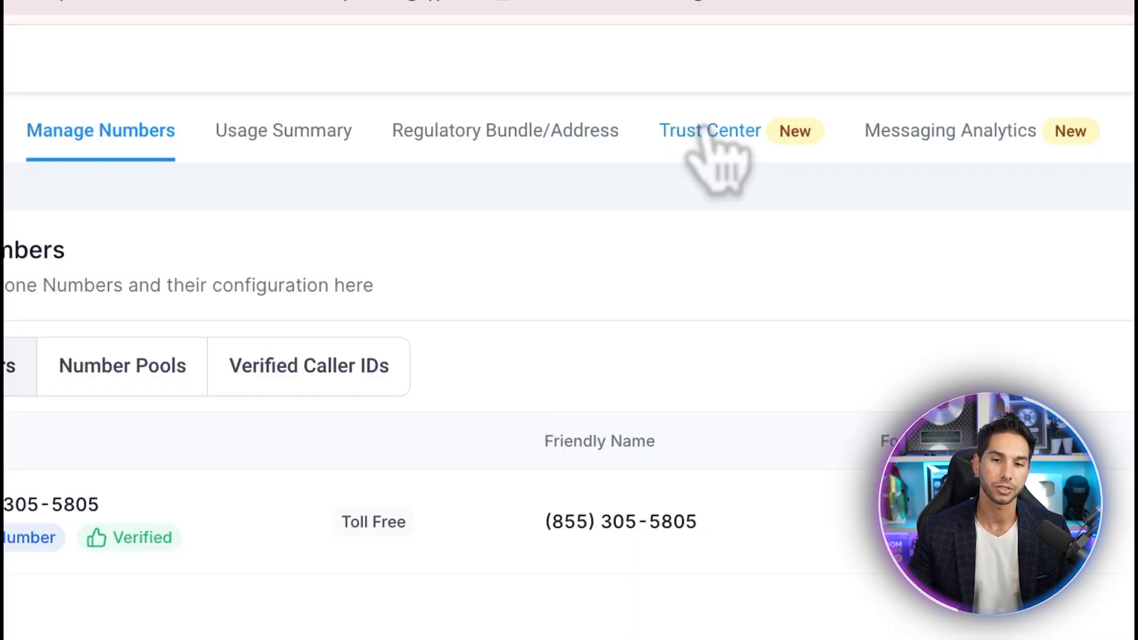
# Open the phone system's Trust Center and review the A2P Messaging brand and campaign registration
pyautogui.click(711, 131)
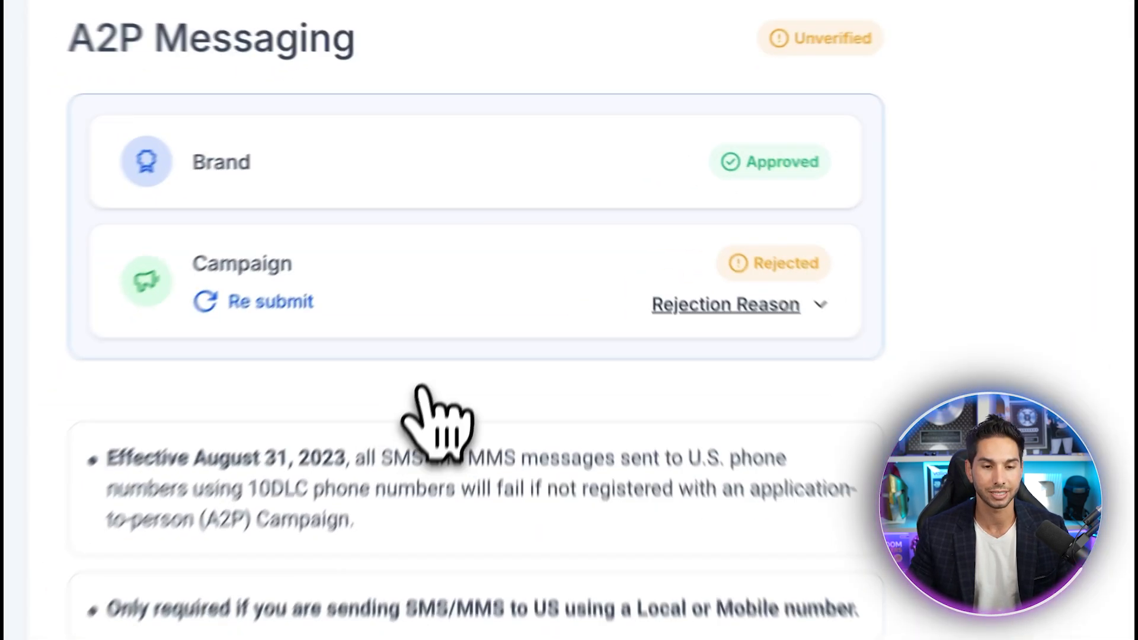
pyautogui.scroll(-1, 441, 373)
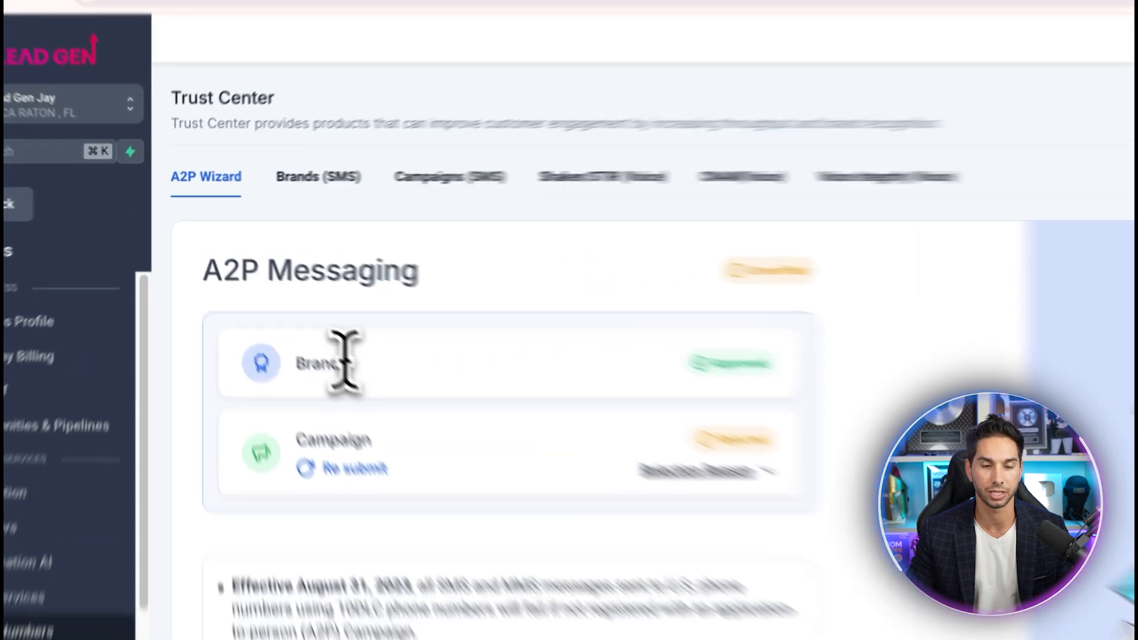
pyautogui.doubleClick(276, 311)
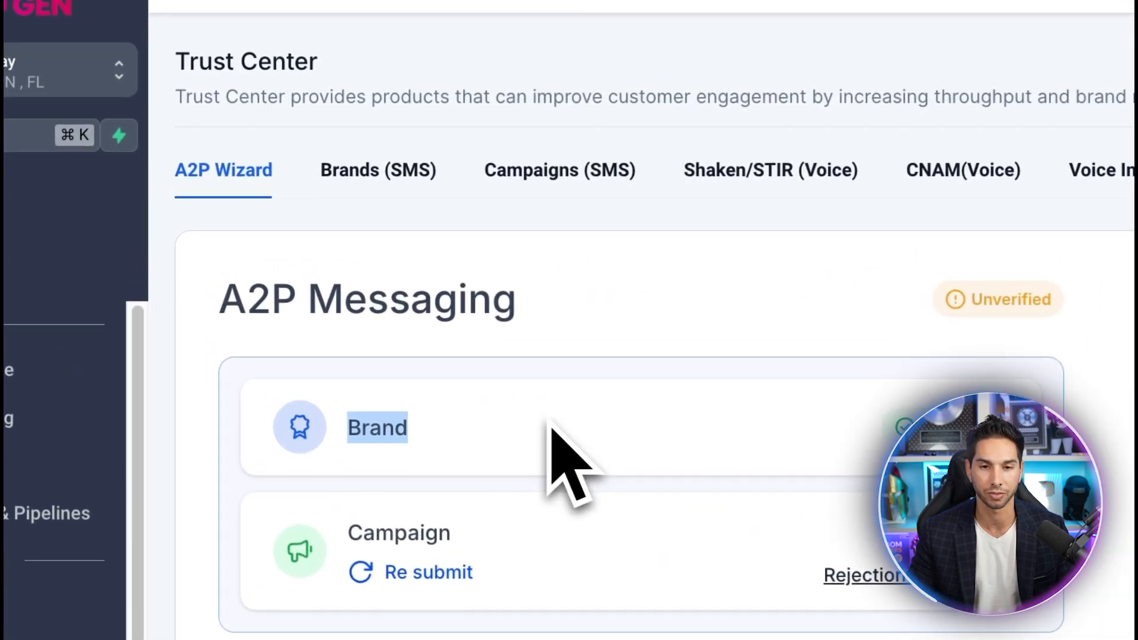
pyautogui.click(553, 424)
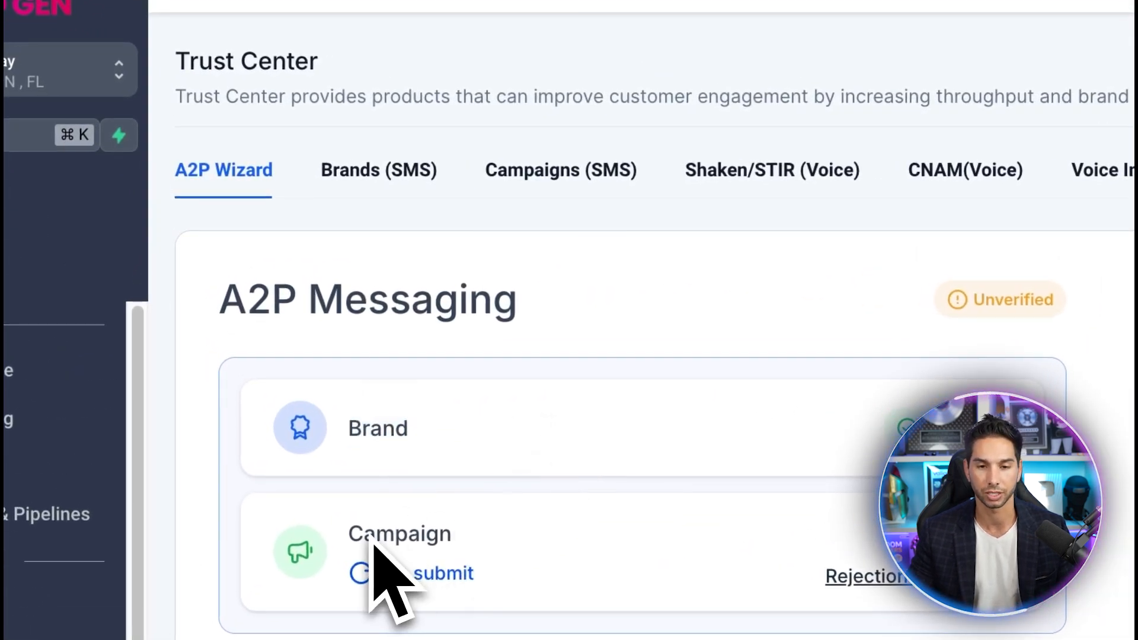
pyautogui.scroll(-3, 723, 380)
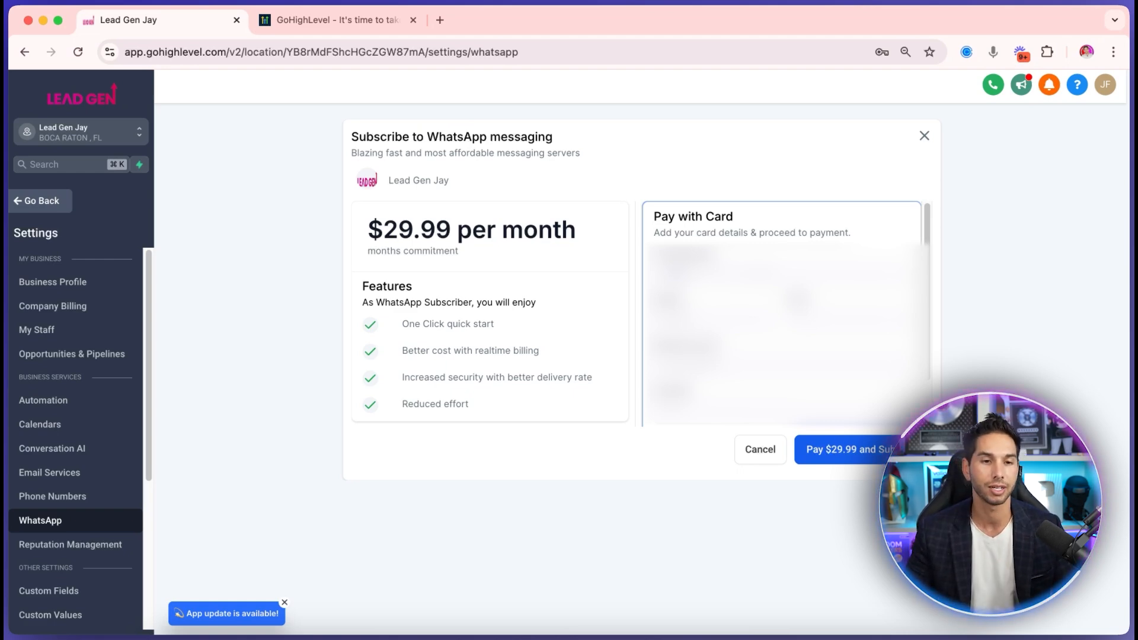
# View the Reputation Management settings and continue through the other settings to the URL Redirects list
pyautogui.click(70, 544)
pyautogui.scroll(-4, 71, 587)
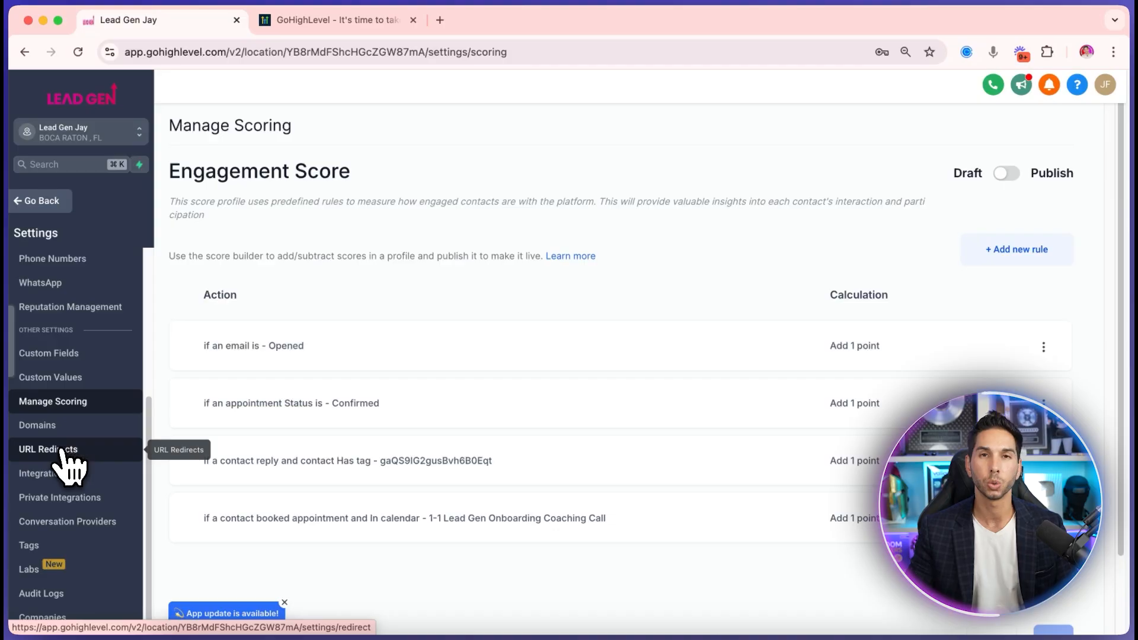
pyautogui.click(102, 480)
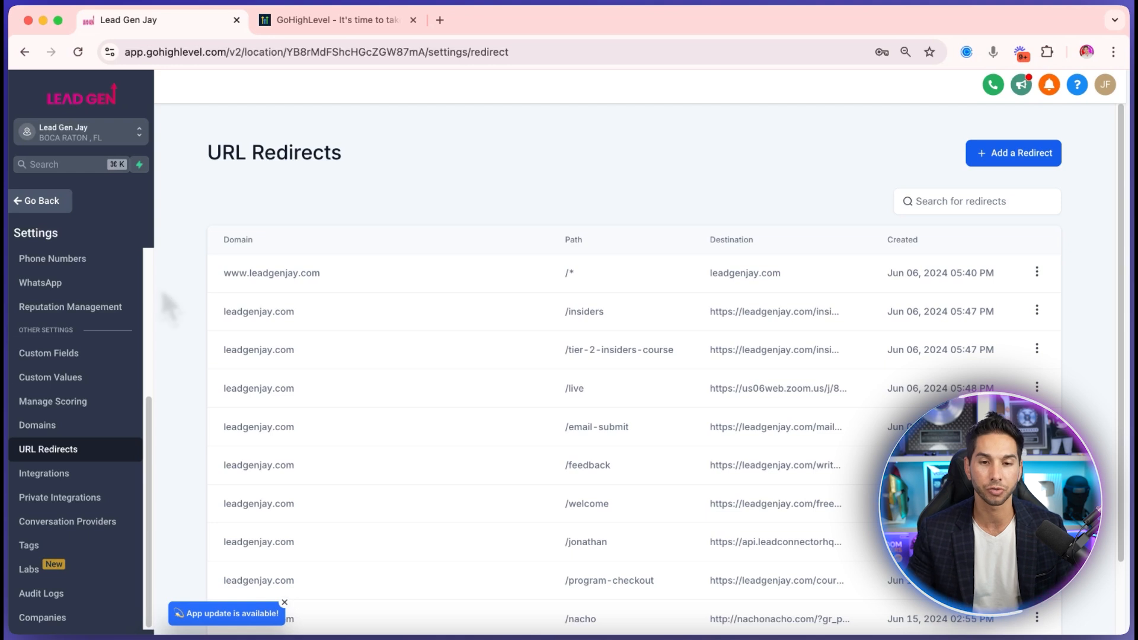
# Browse the Google, Facebook and other account connections under Integrations, and open the Tags settings
pyautogui.scroll(-3, 264, 310)
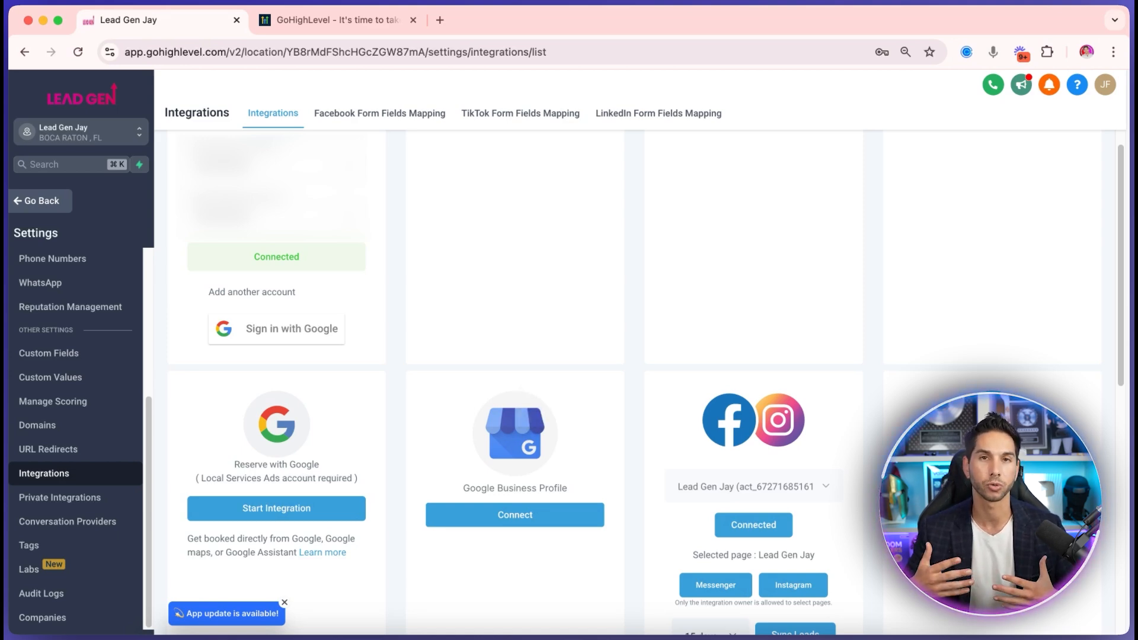
pyautogui.scroll(-3, 526, 407)
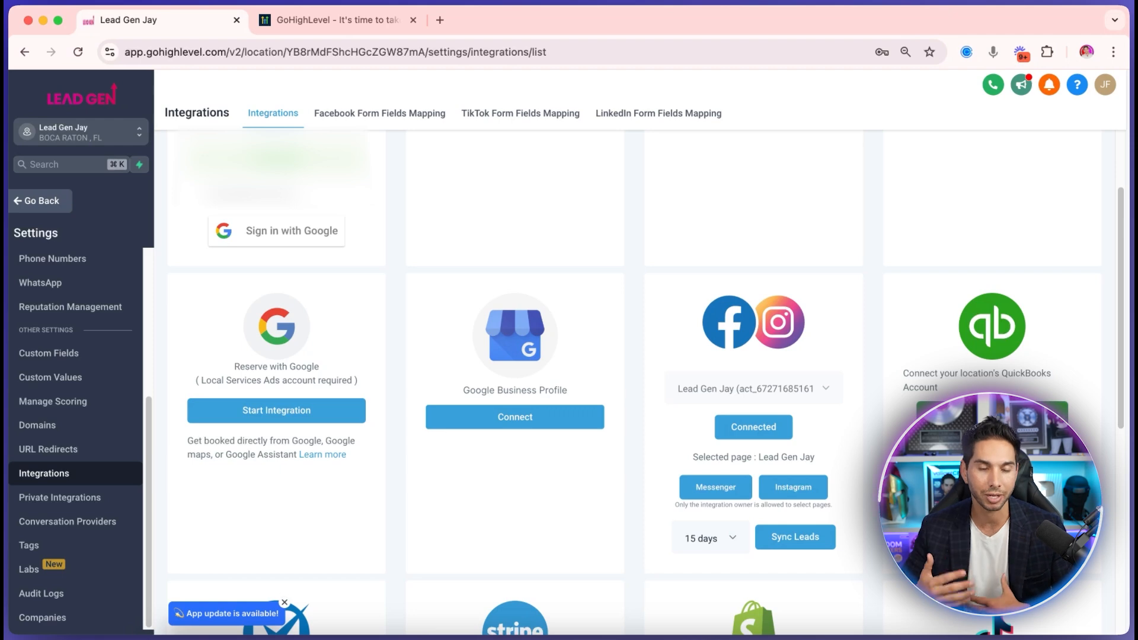
pyautogui.scroll(-1, 655, 299)
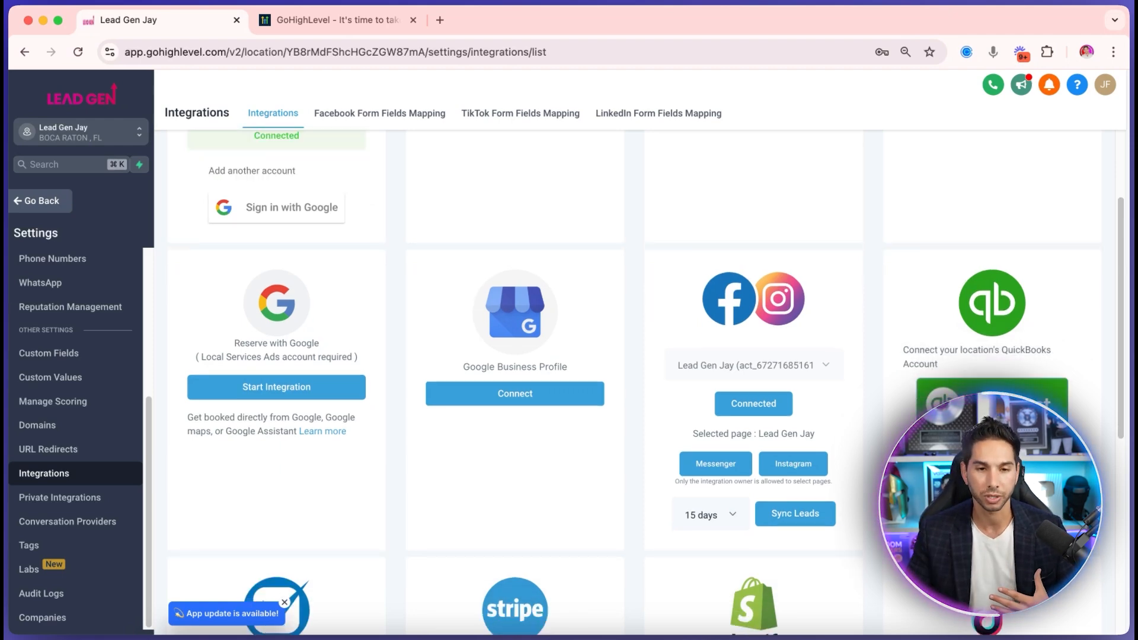
pyautogui.scroll(5, 646, 383)
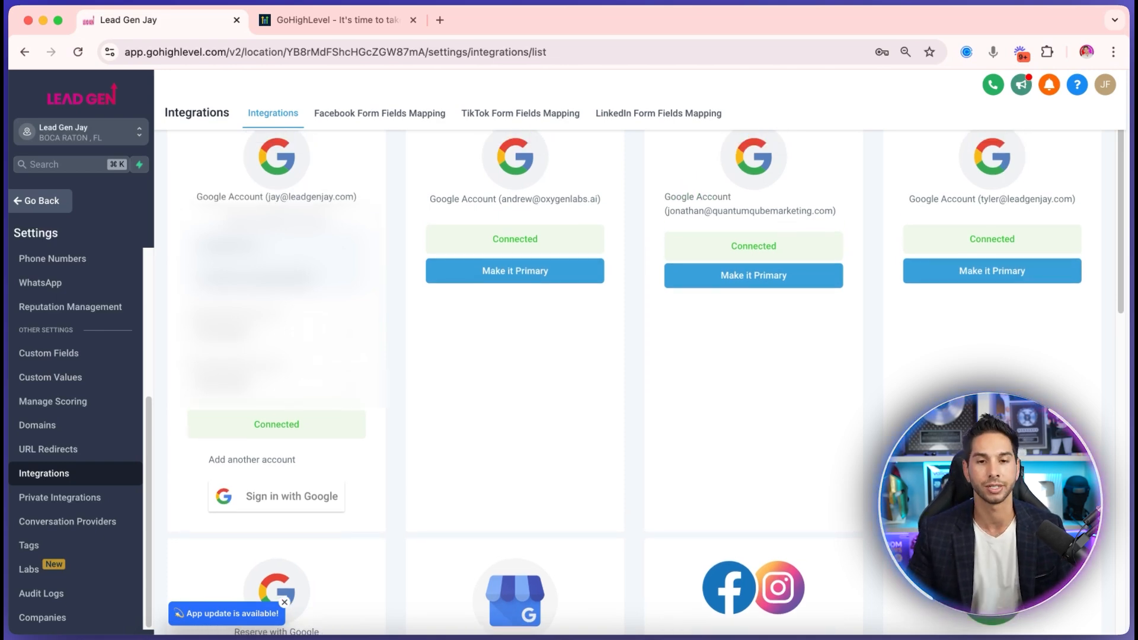
pyautogui.click(41, 546)
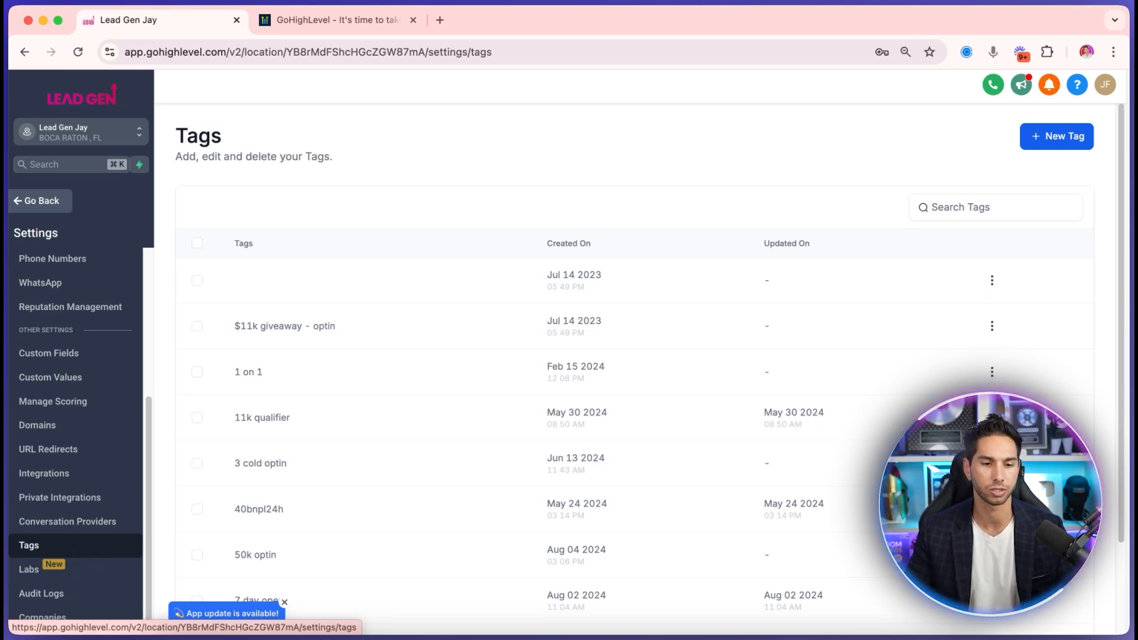
# Browse the experimental features offered under Labs and open the Companies settings
pyautogui.click(29, 570)
pyautogui.scroll(-5, 325, 359)
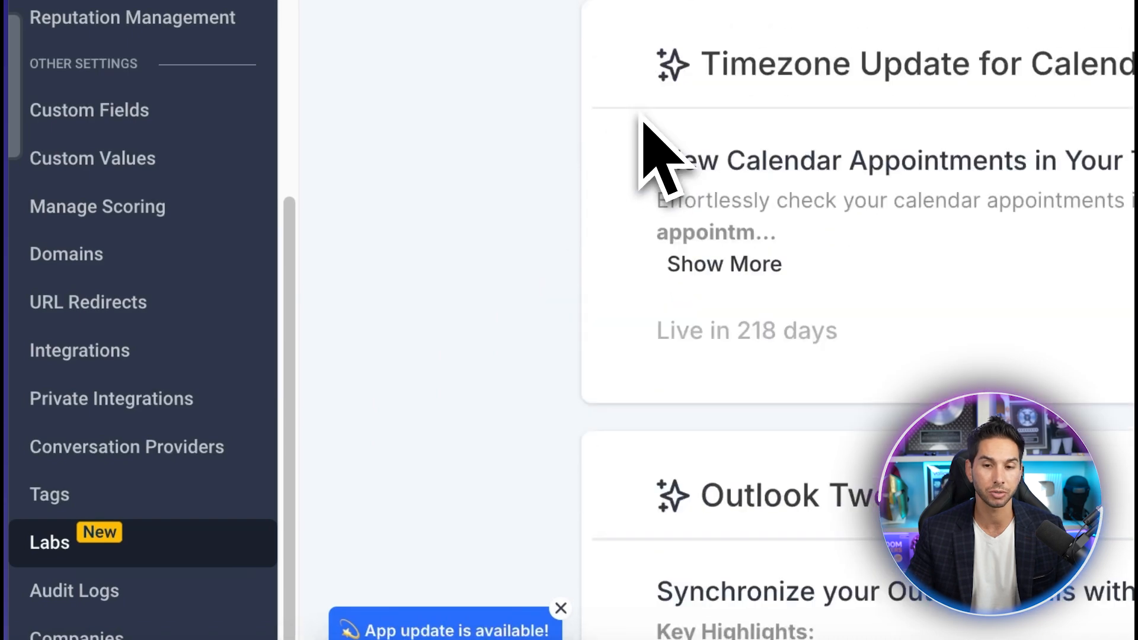
pyautogui.scroll(-5, 658, 157)
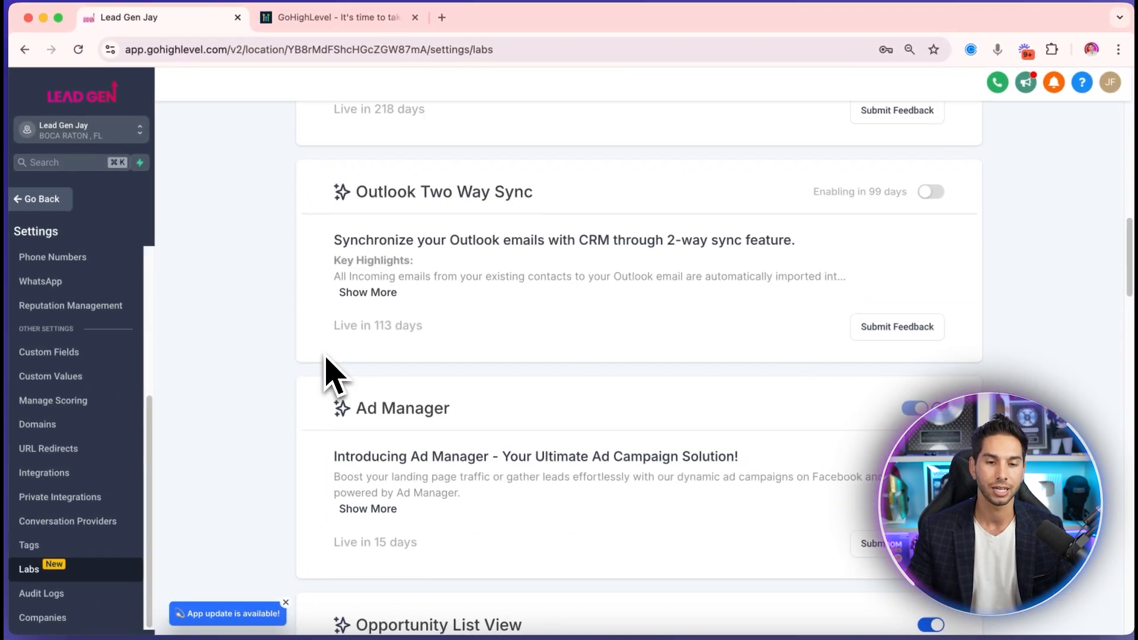
pyautogui.scroll(-4, 325, 357)
pyautogui.scroll(-5, 636, 365)
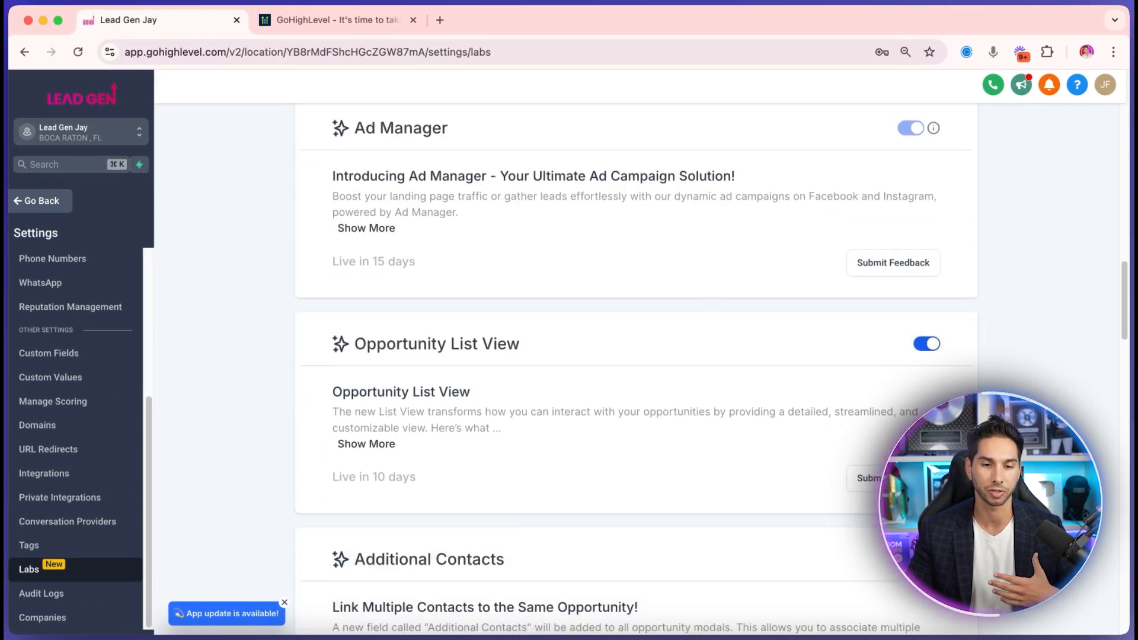
pyautogui.scroll(-1, 318, 381)
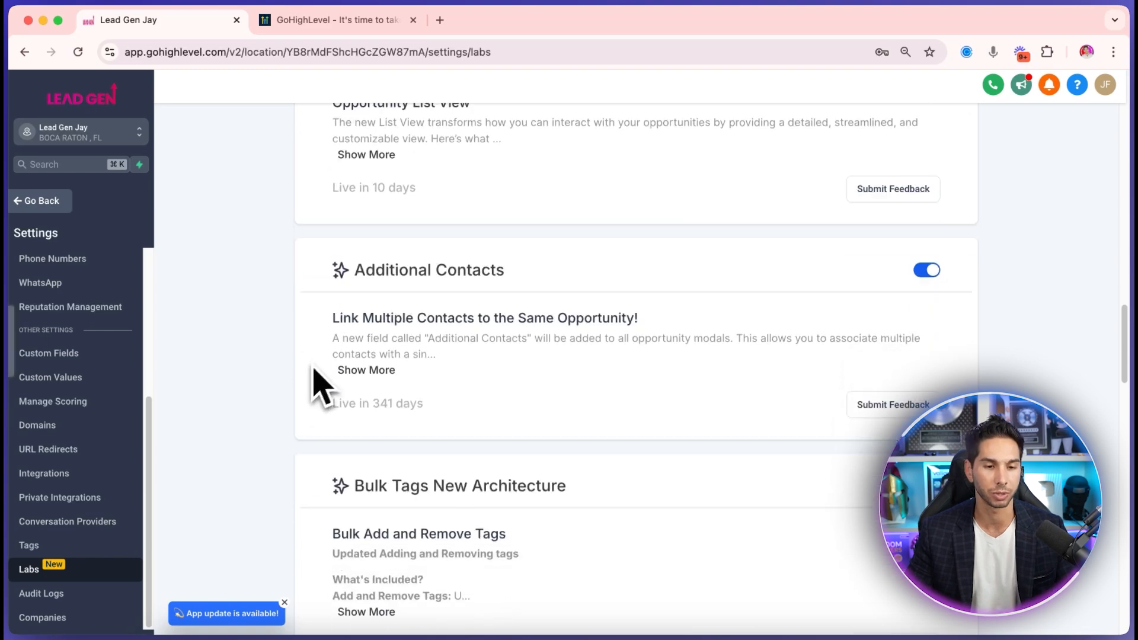
pyautogui.click(43, 617)
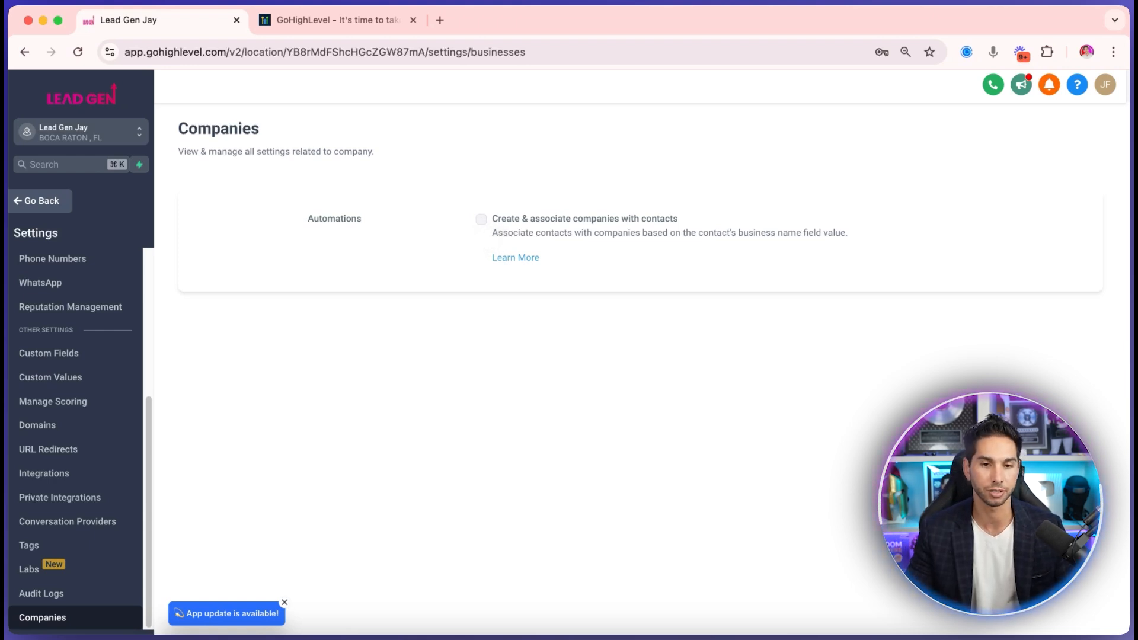
# Leave the settings and look over the dashboard's opportunity, conversion and funnel widgets
pyautogui.click(37, 200)
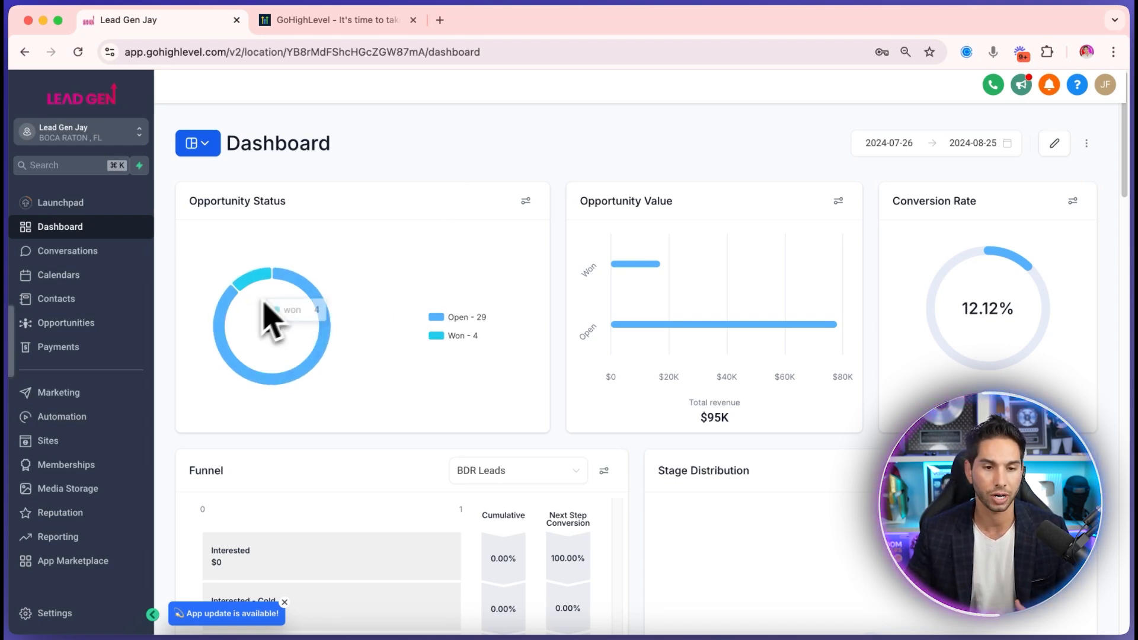
pyautogui.scroll(-7, 616, 237)
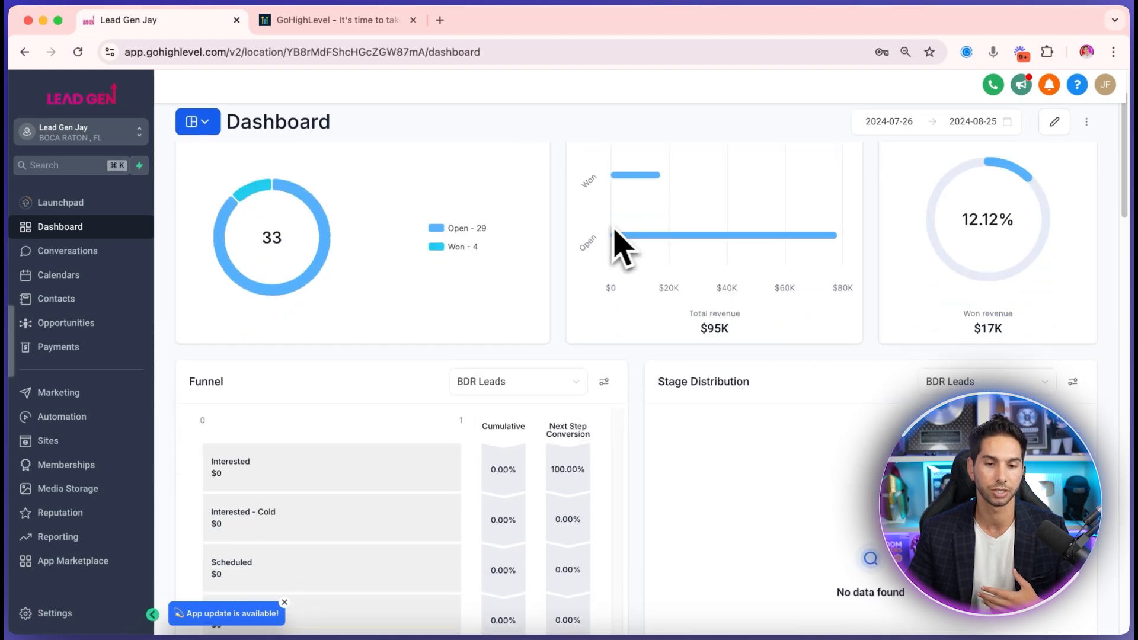
pyautogui.scroll(7, 617, 237)
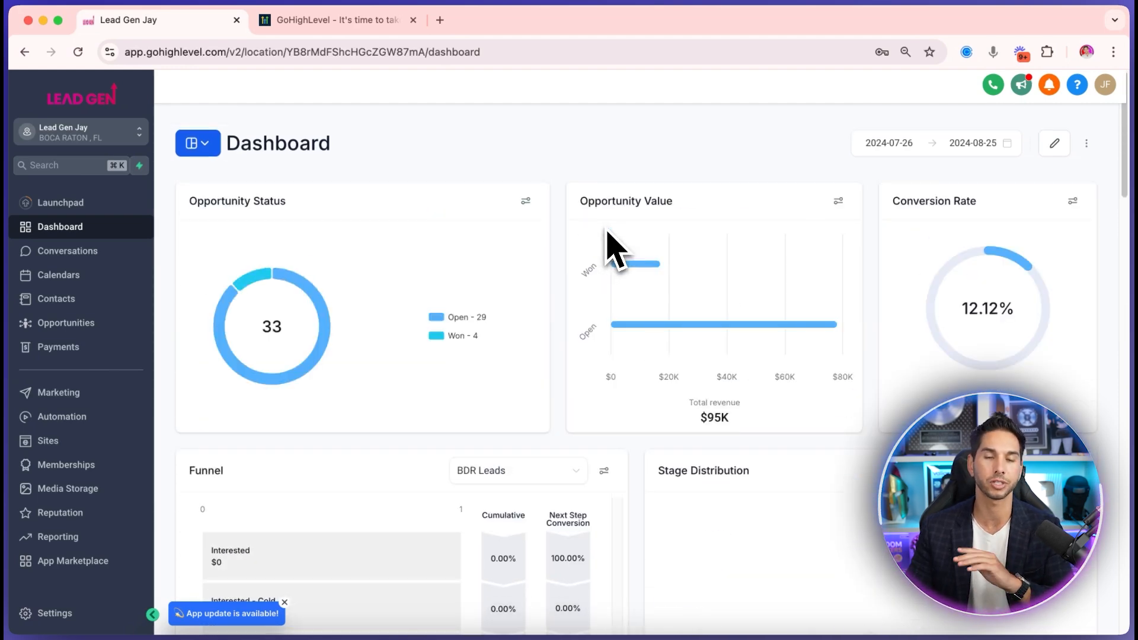
pyautogui.click(224, 170)
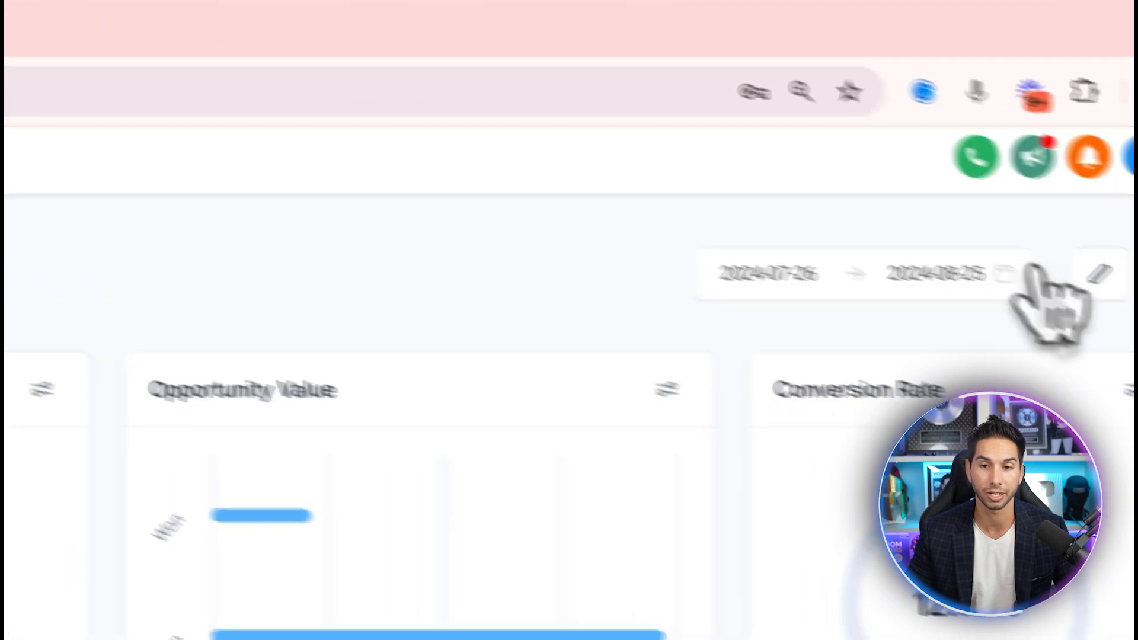
pyautogui.click(985, 201)
pyautogui.scroll(-9, 379, 368)
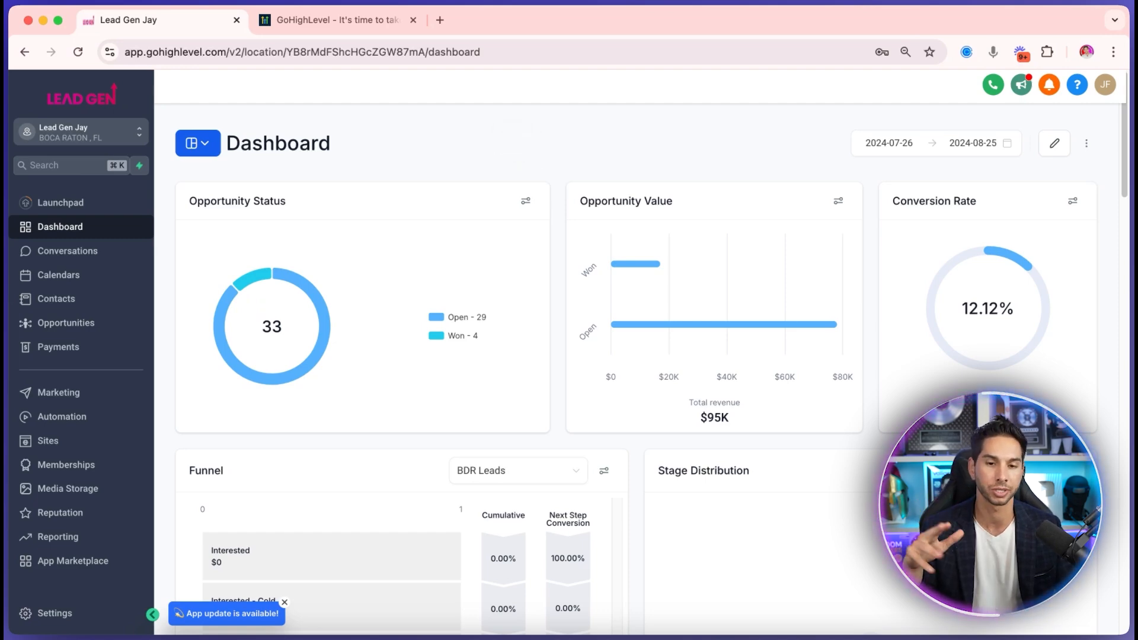
# Open Conversations and examine the filters and the selected contact's appointments, opportunities and tasks
pyautogui.click(67, 250)
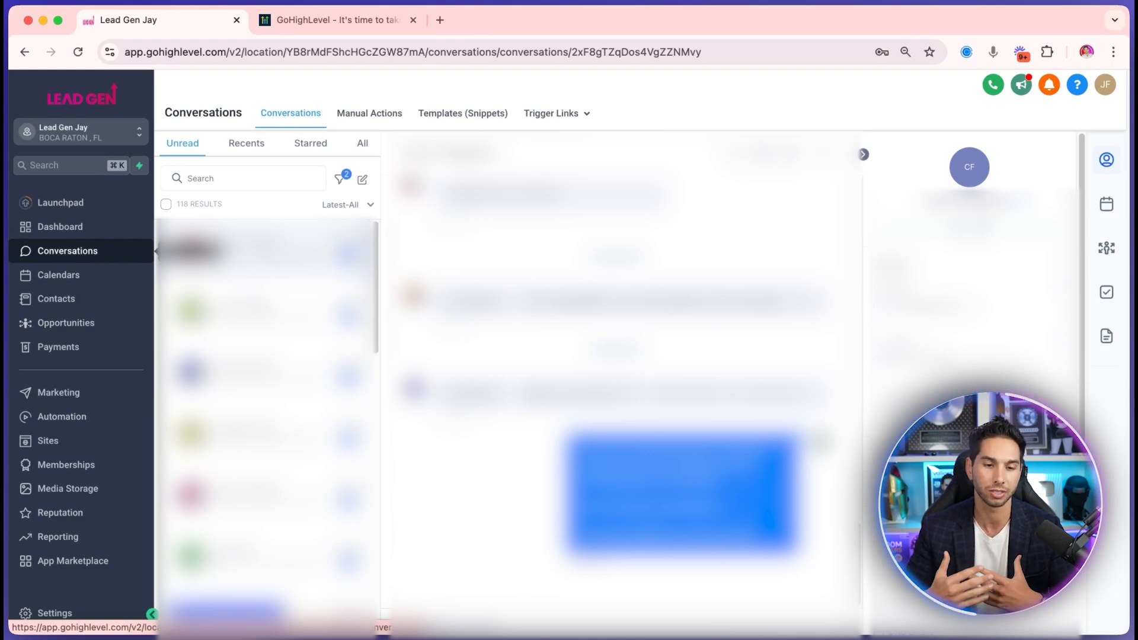
pyautogui.click(339, 179)
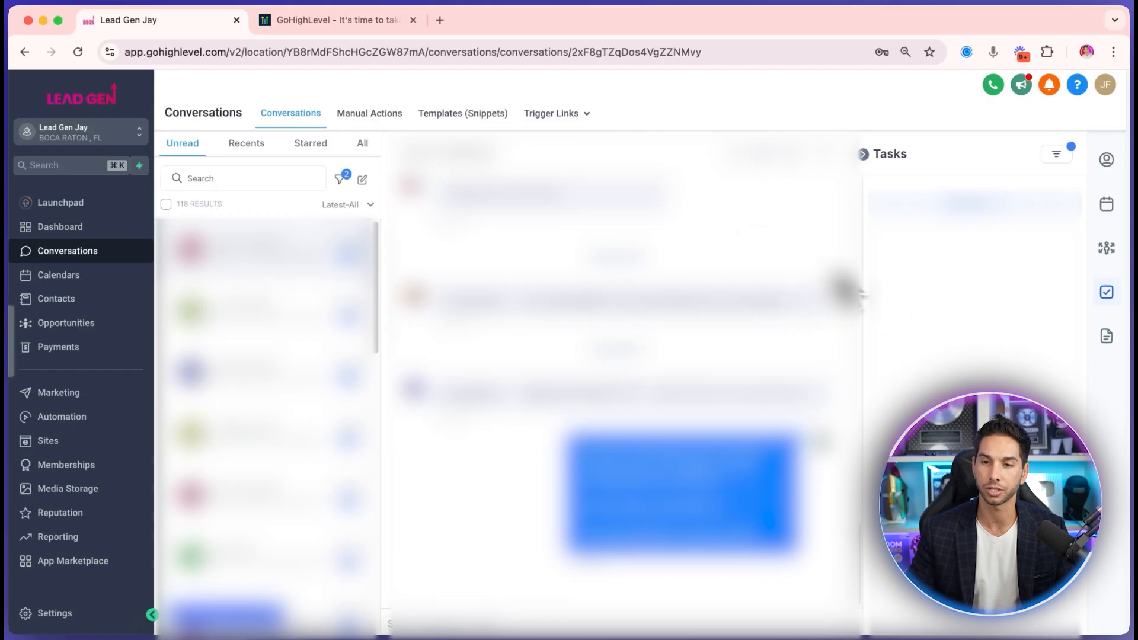
pyautogui.click(1106, 203)
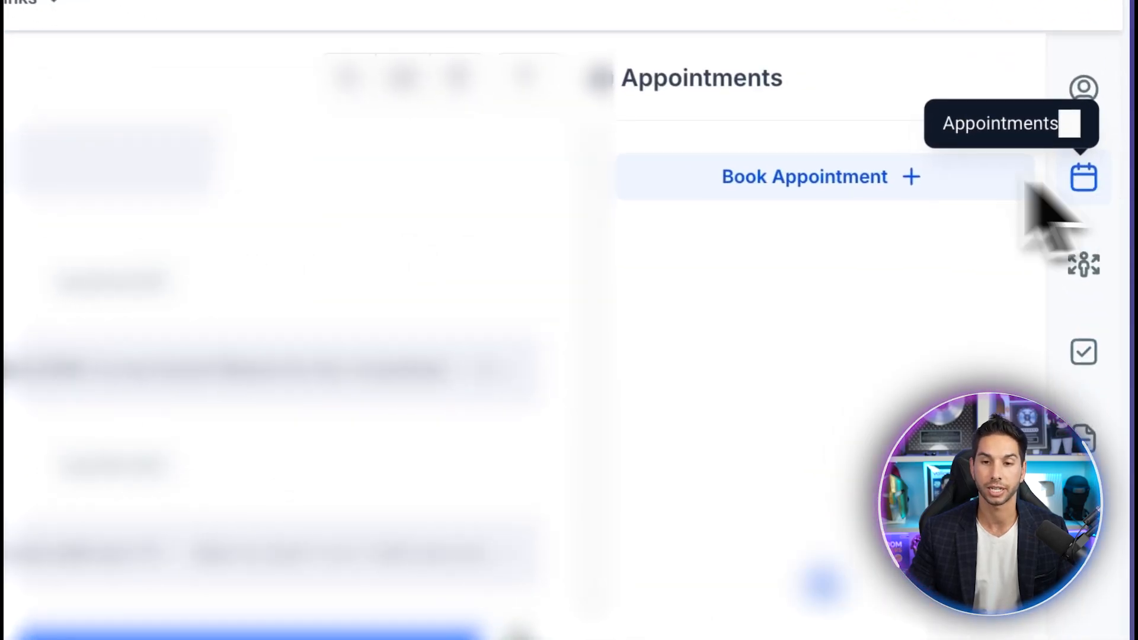
pyautogui.click(1085, 260)
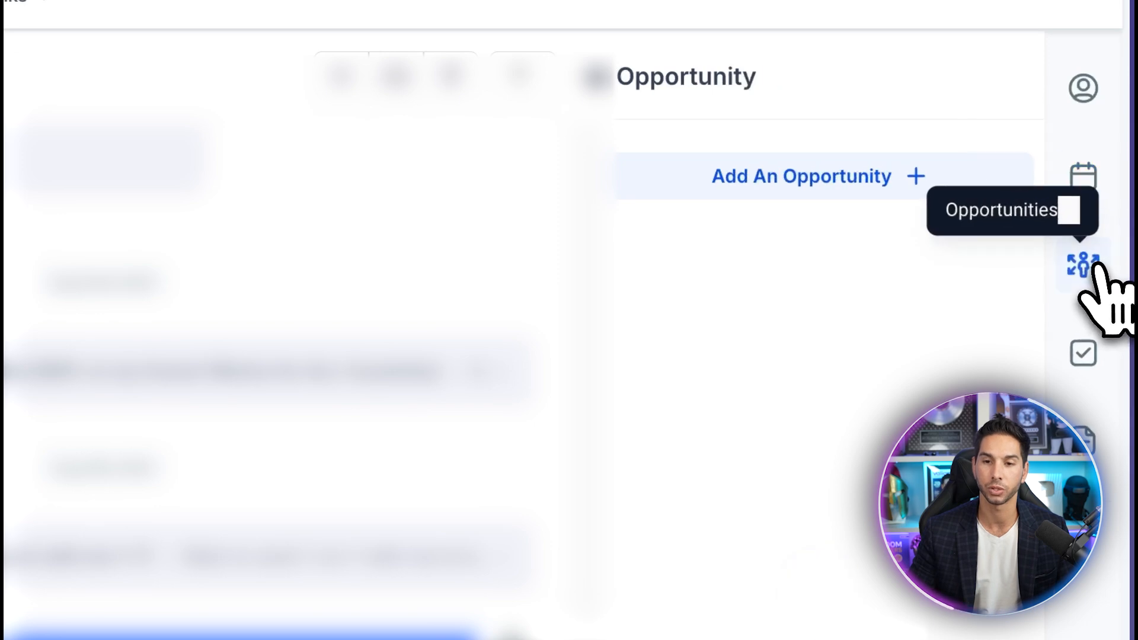
pyautogui.click(1078, 356)
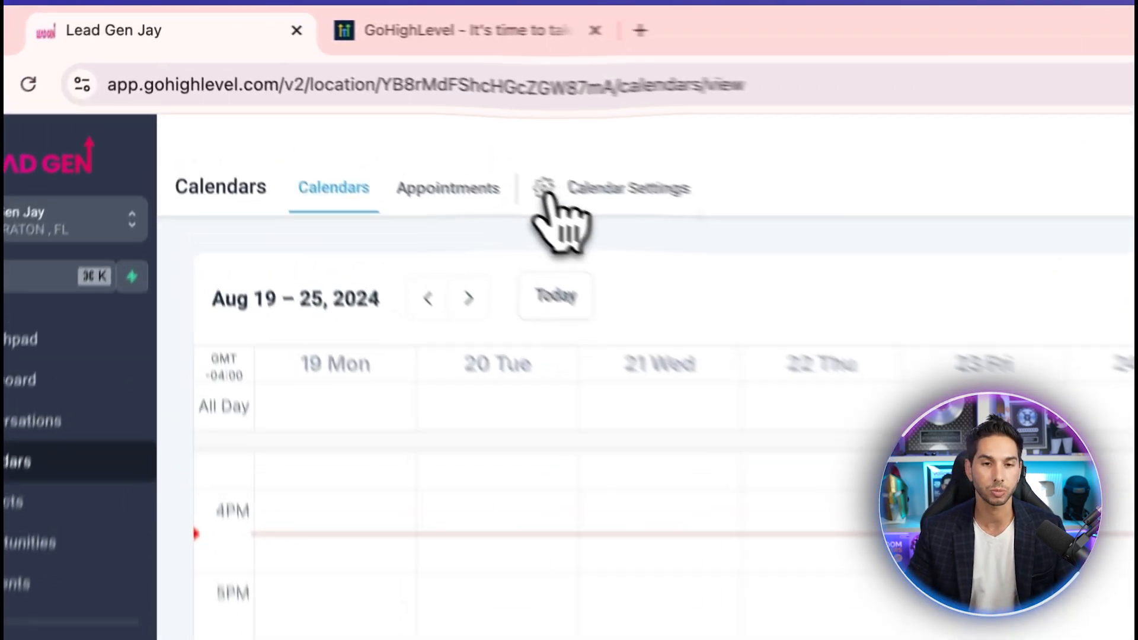
# Open the calendar settings and bring up the Lead Gen Insiders System calendar for editing
pyautogui.click(545, 190)
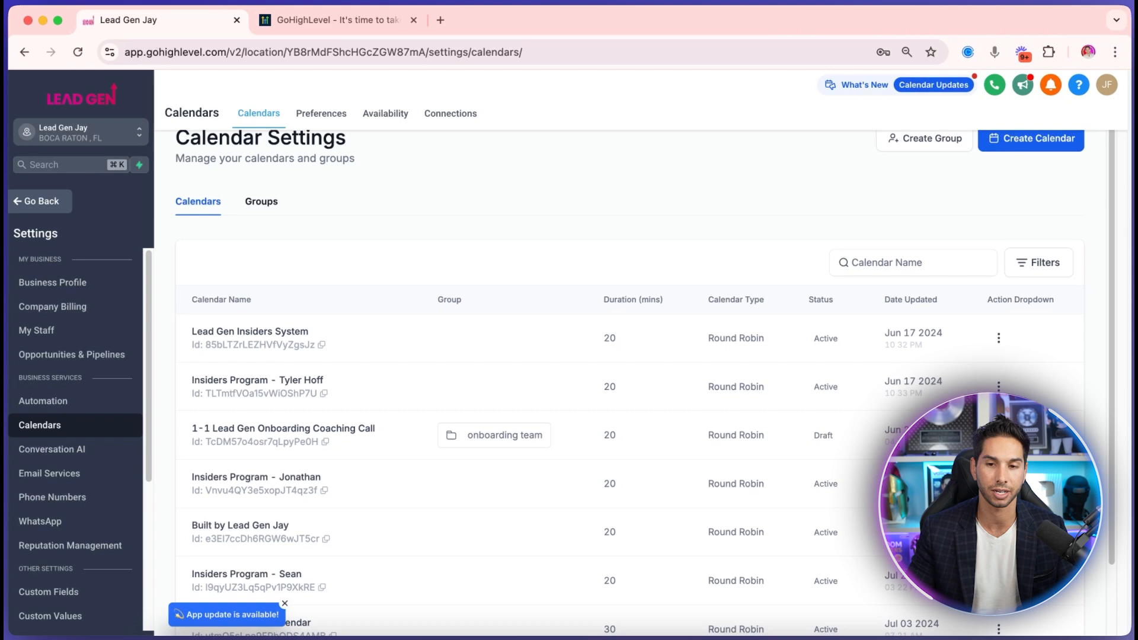
pyautogui.scroll(-3, 551, 318)
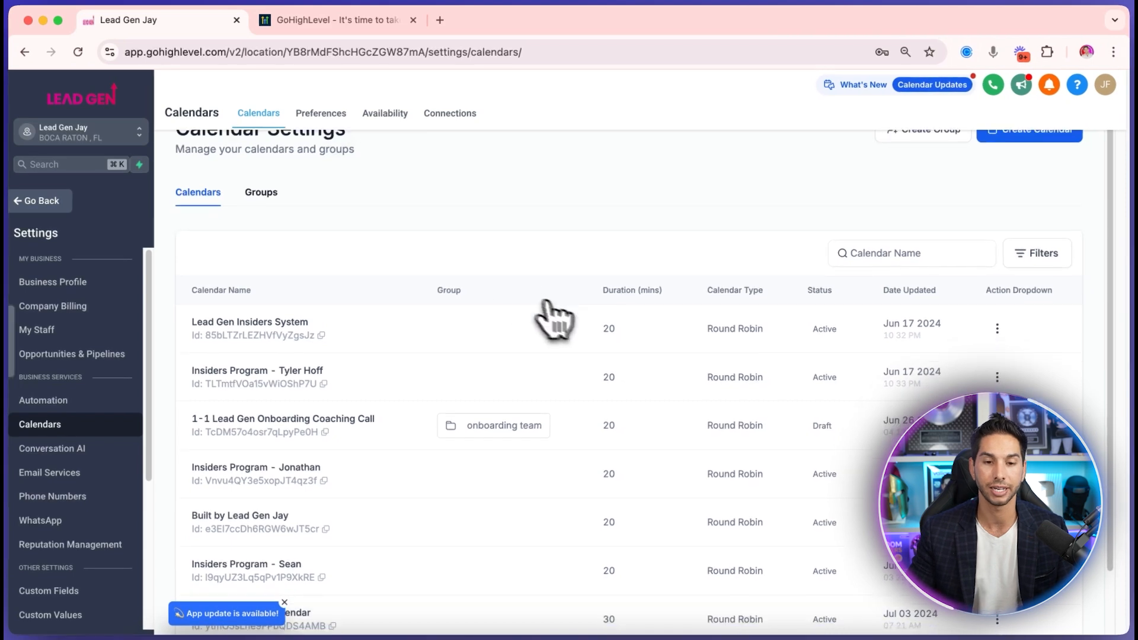
pyautogui.scroll(2, 572, 325)
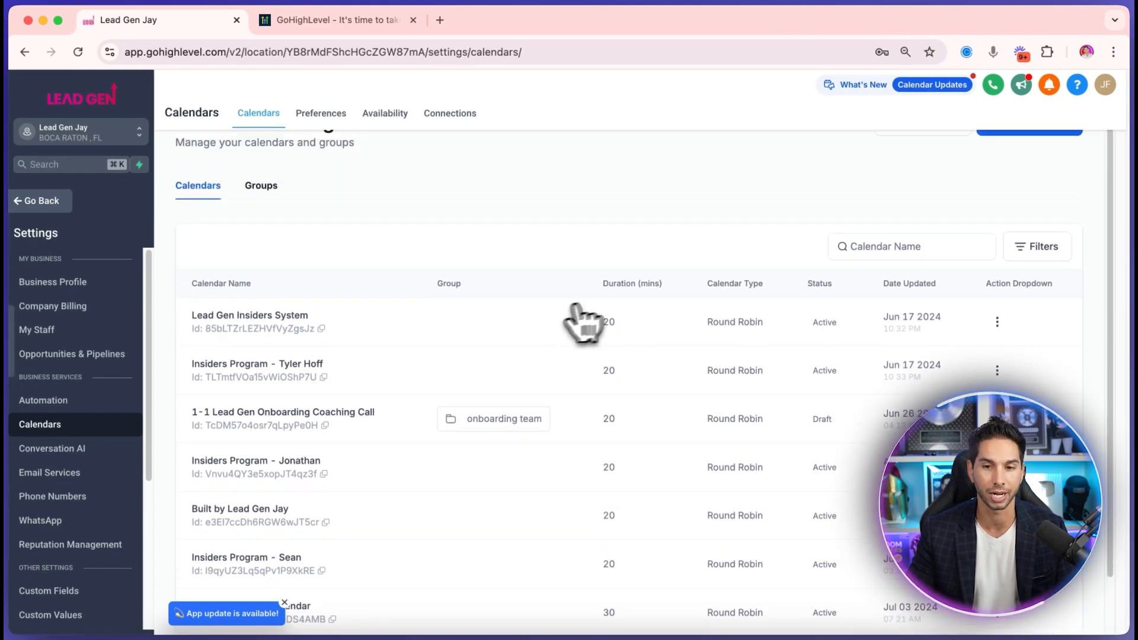
pyautogui.click(997, 322)
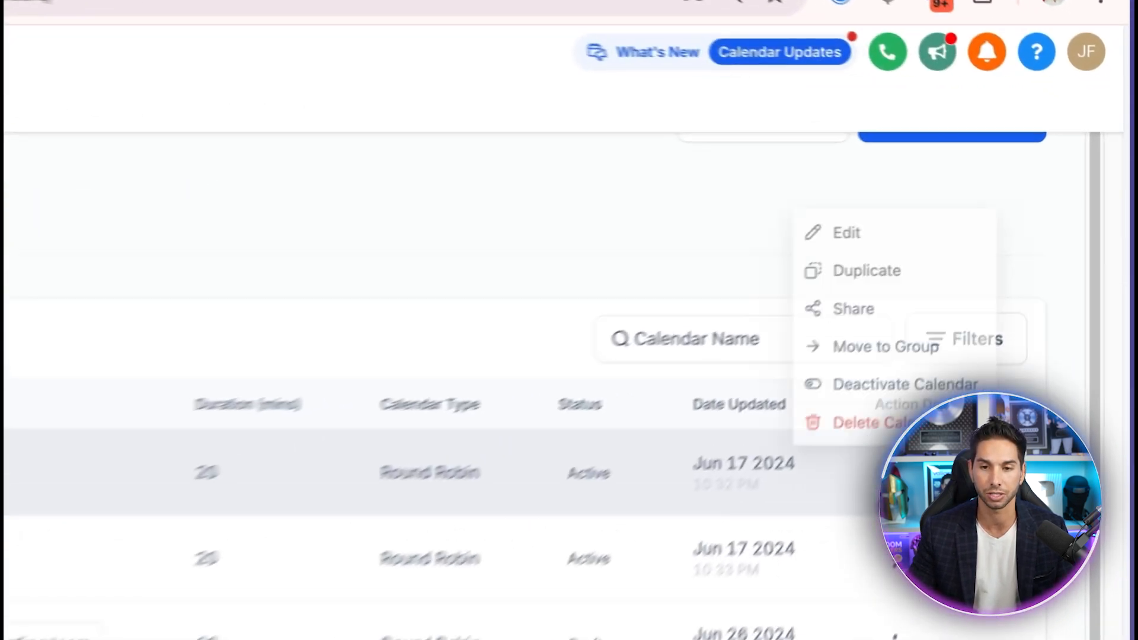
pyautogui.click(979, 247)
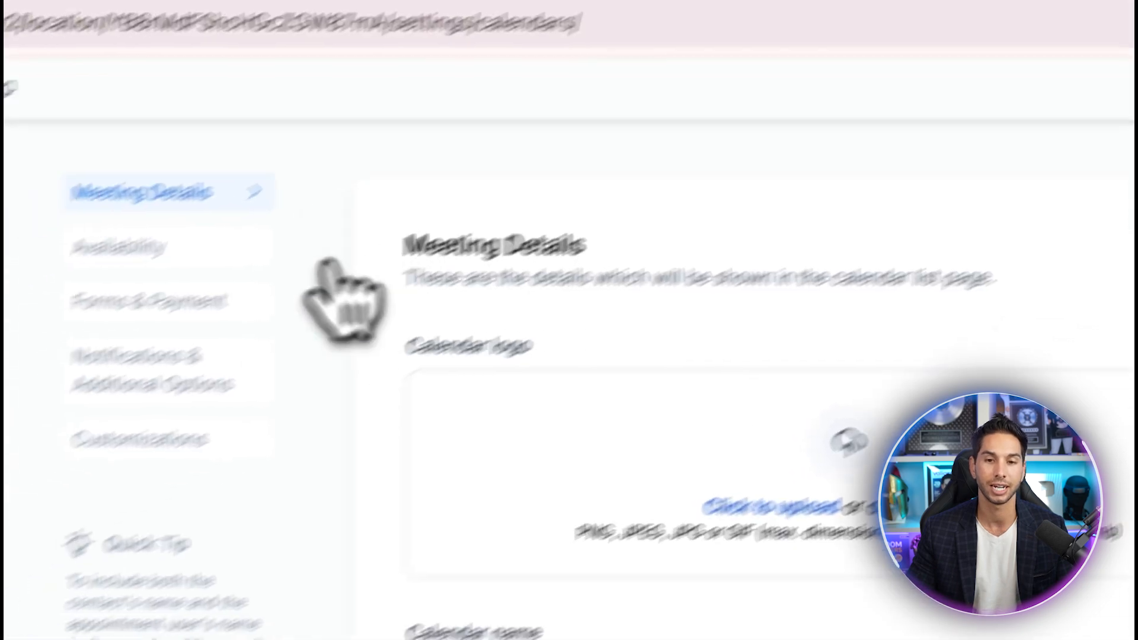
# Review the calendar's meeting details, availability, forms and payment, and notification options
pyautogui.scroll(-5, 809, 394)
pyautogui.scroll(-5, 851, 457)
pyautogui.scroll(10, 851, 457)
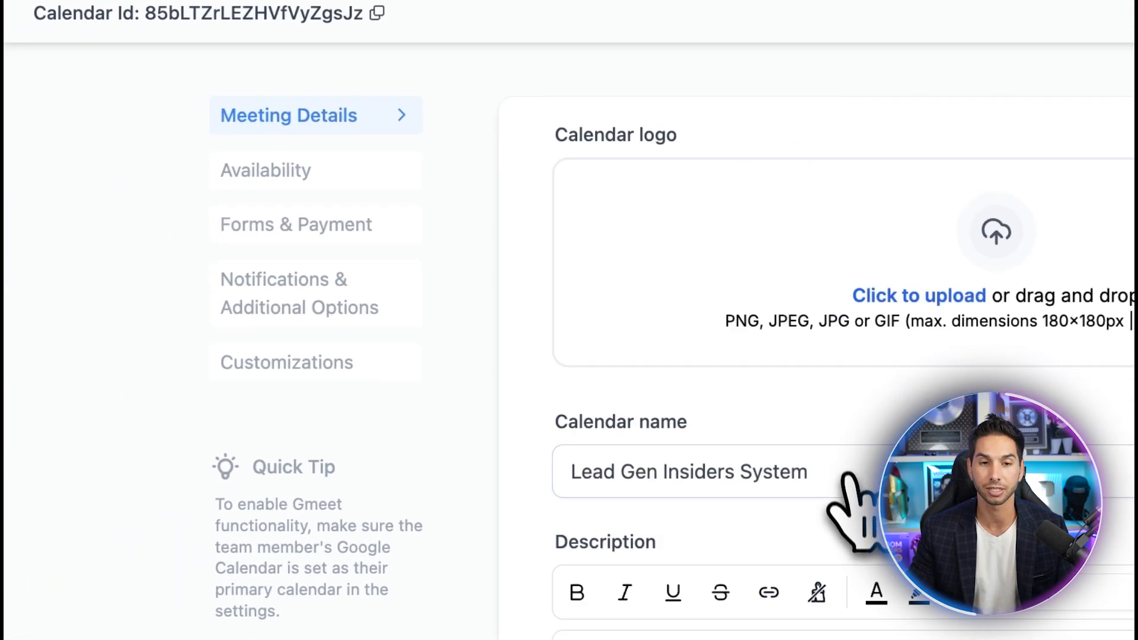
pyautogui.click(299, 178)
pyautogui.click(294, 232)
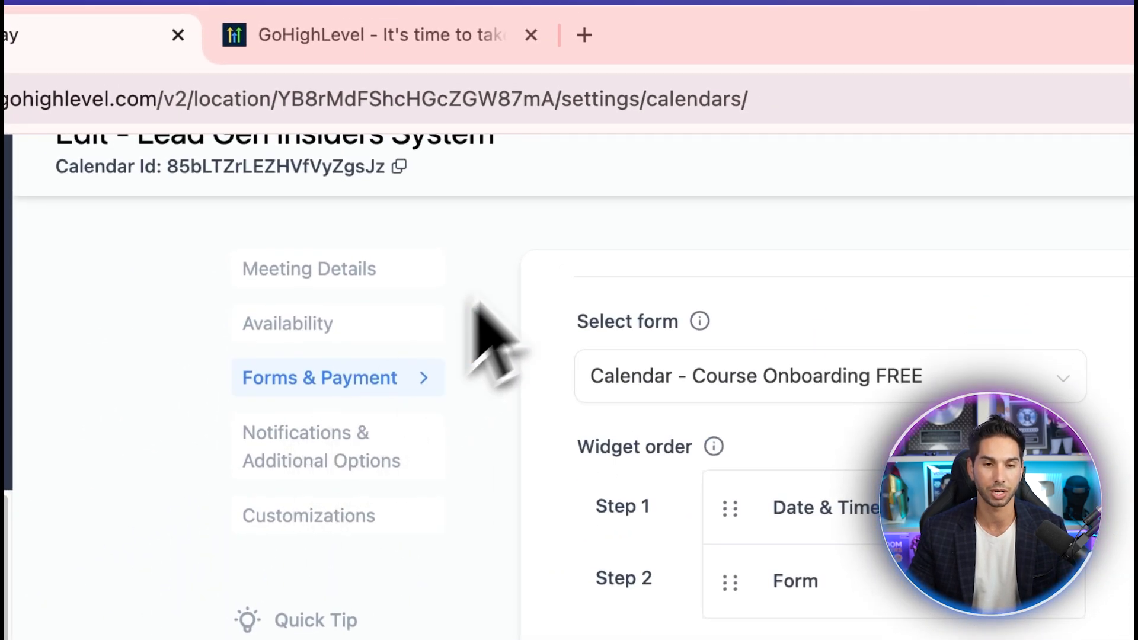
pyautogui.click(332, 438)
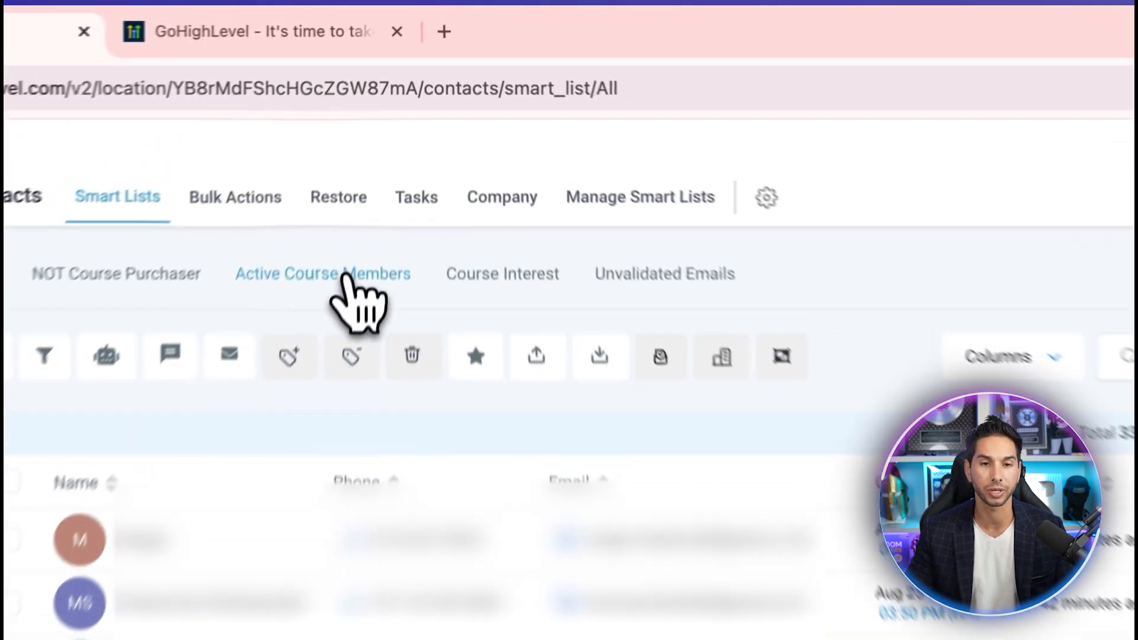
# Show the Active Course Members smart list and select all of its records across every page
pyautogui.click(378, 159)
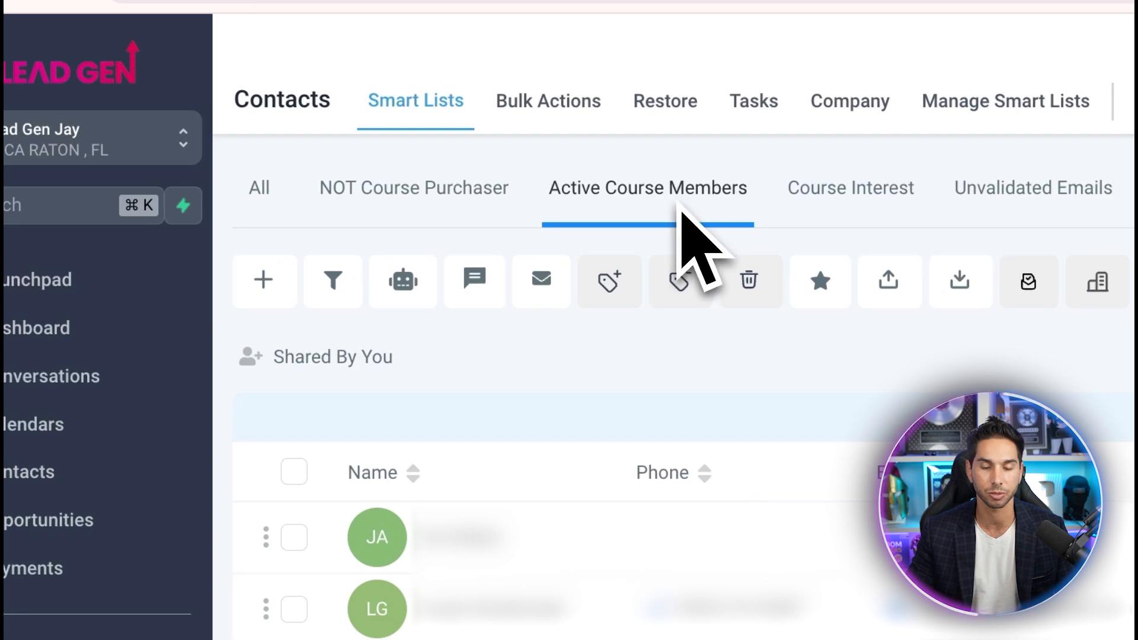
pyautogui.click(293, 471)
pyautogui.click(560, 418)
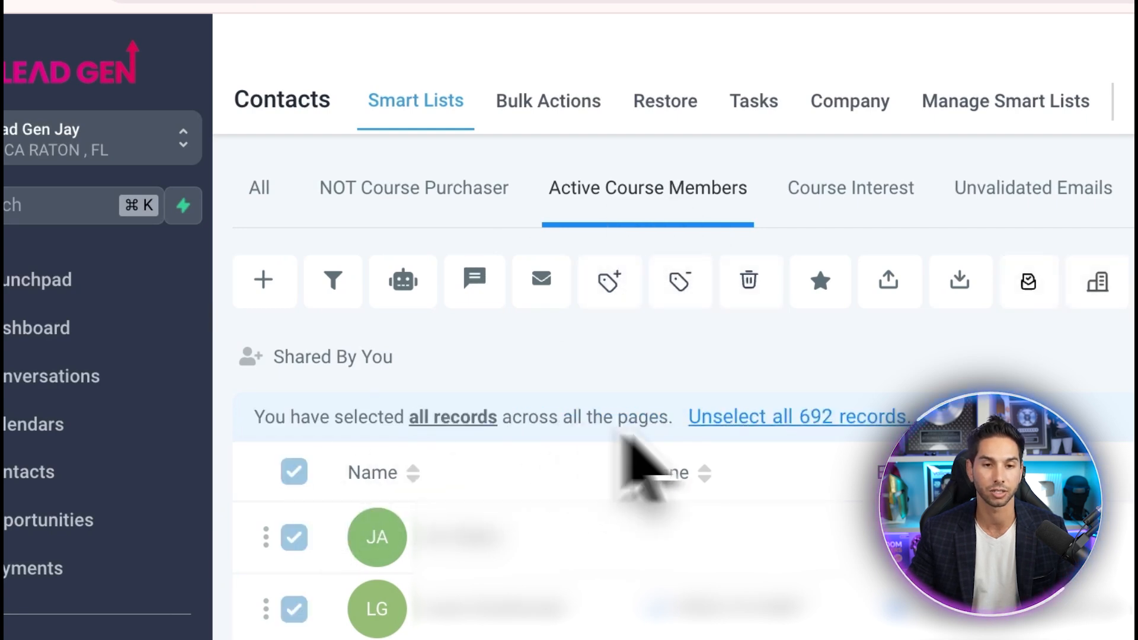
# Preview the bulk email dialog for the selected contacts, close it without sending and unselect all records
pyautogui.click(543, 287)
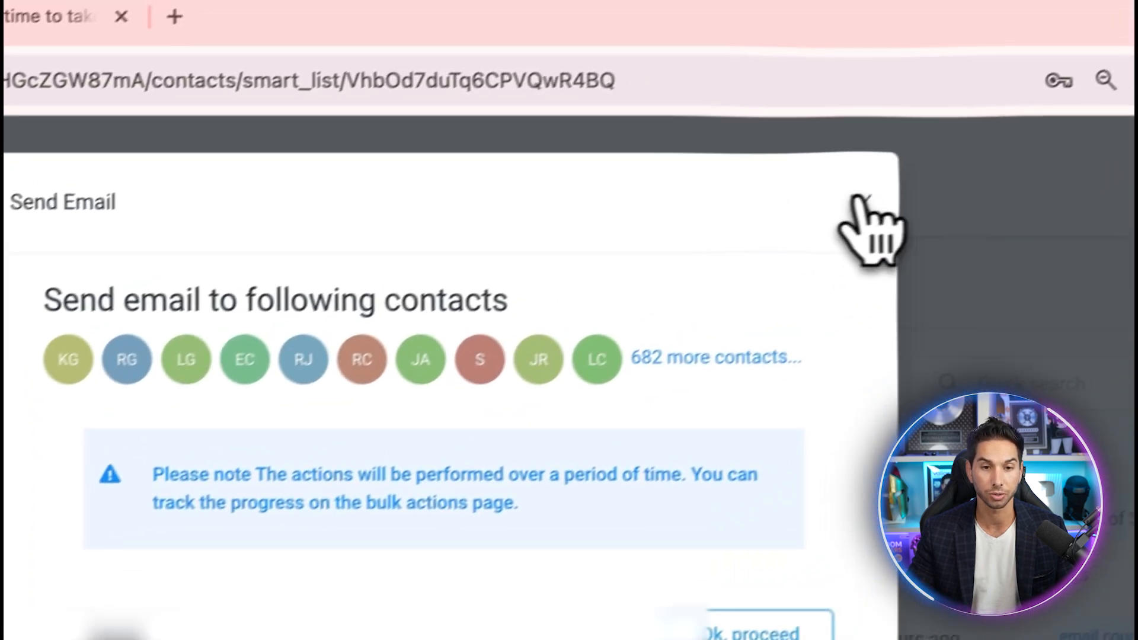
pyautogui.click(992, 49)
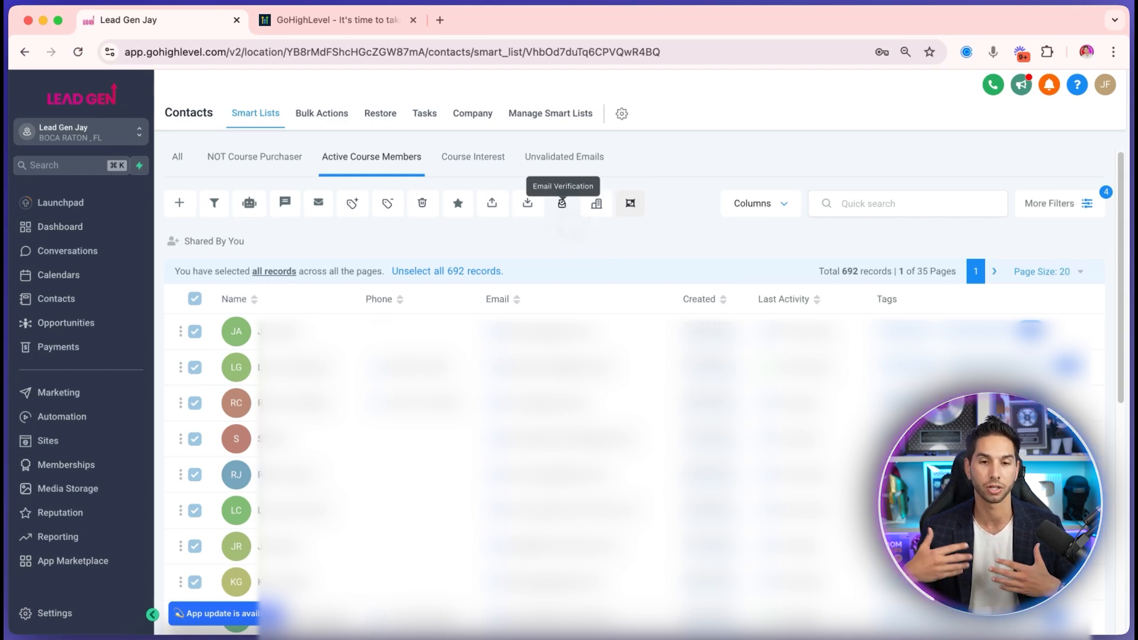
pyautogui.click(472, 271)
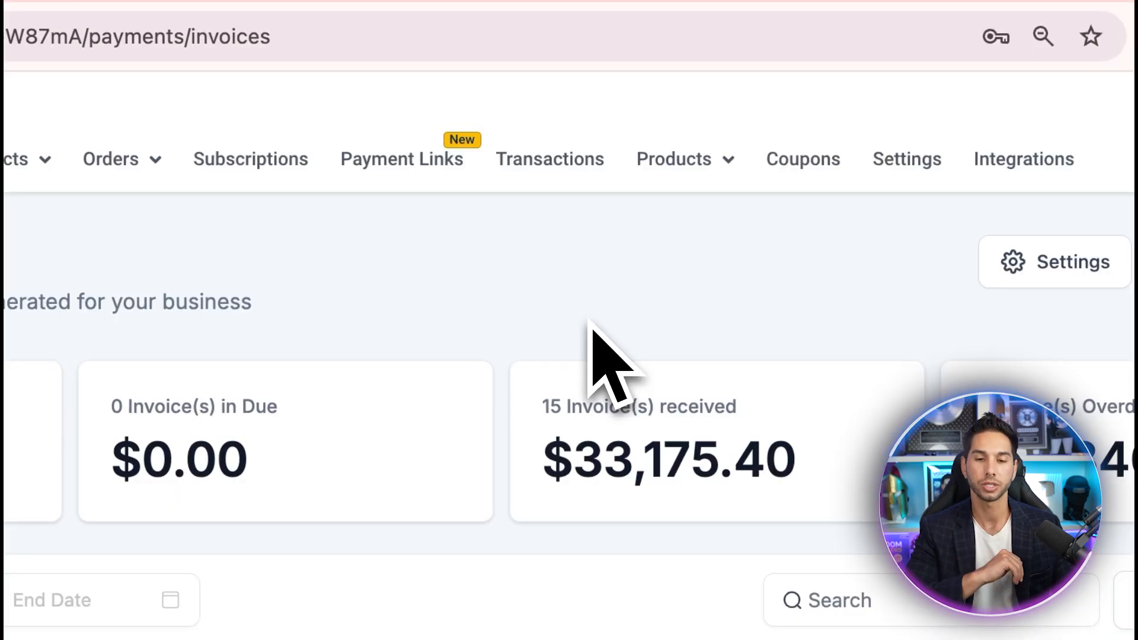
# Look through the business's invoices under Payments and open the Documents & Contracts list
pyautogui.scroll(-5, 592, 332)
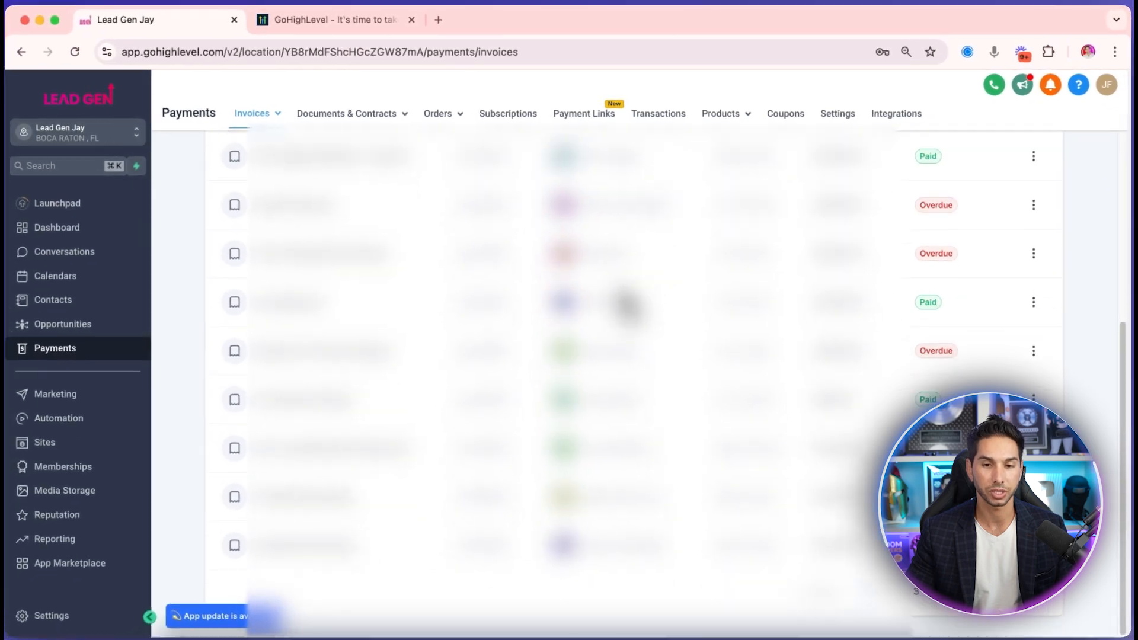
pyautogui.scroll(5, 626, 302)
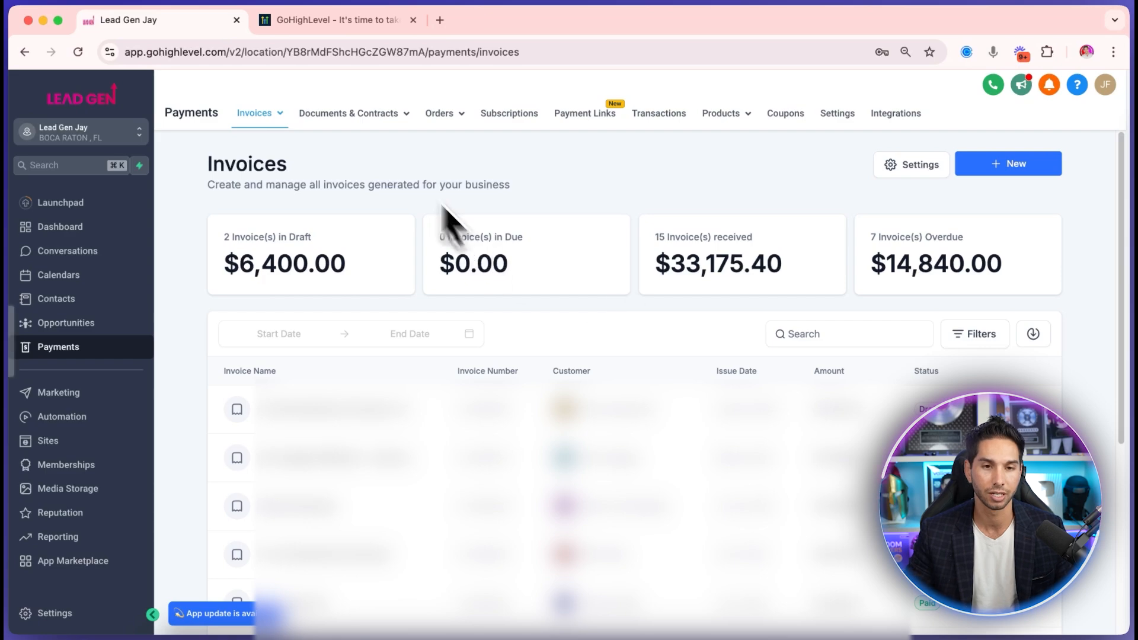
pyautogui.moveTo(374, 116)
pyautogui.click(350, 144)
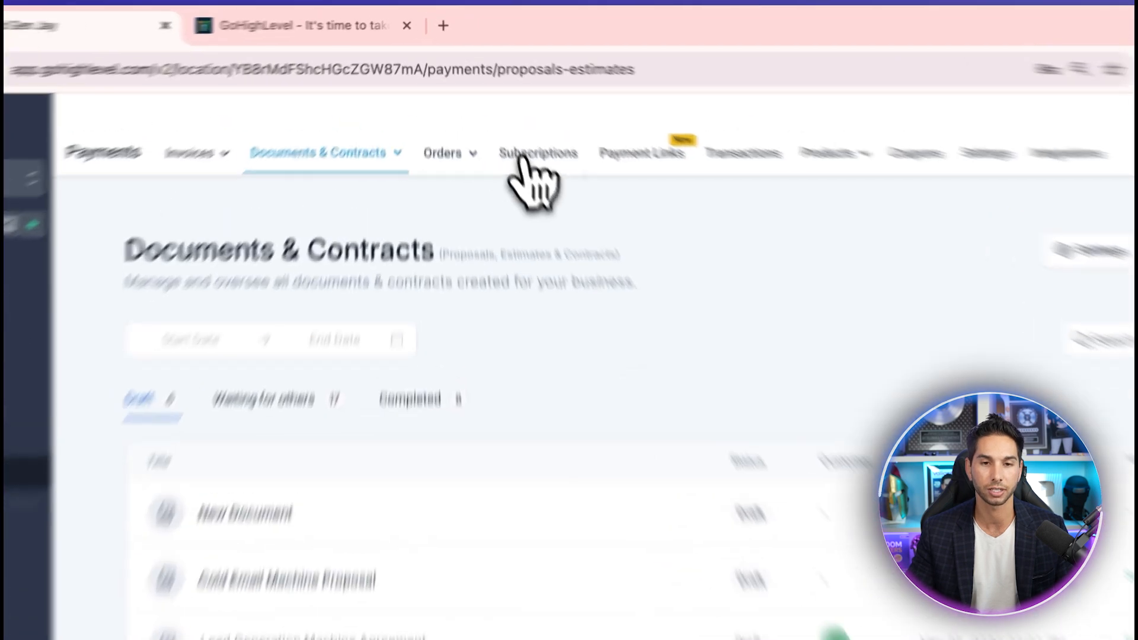
# View the Subscriptions, Payment Links, Products and Coupons pages of Payments
pyautogui.click(511, 113)
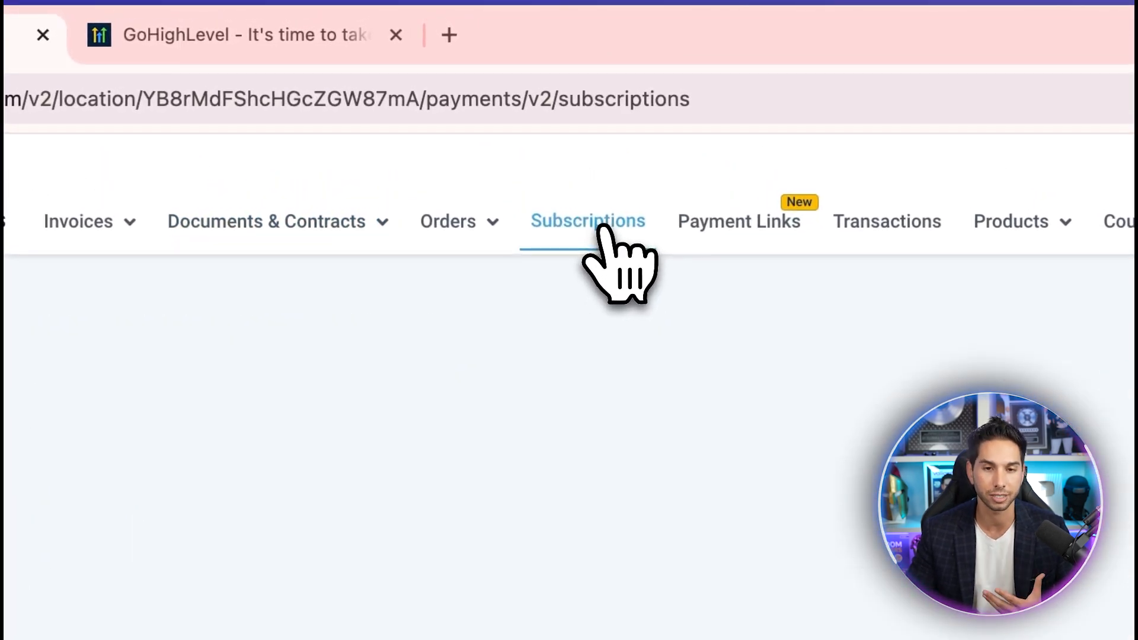
pyautogui.click(739, 221)
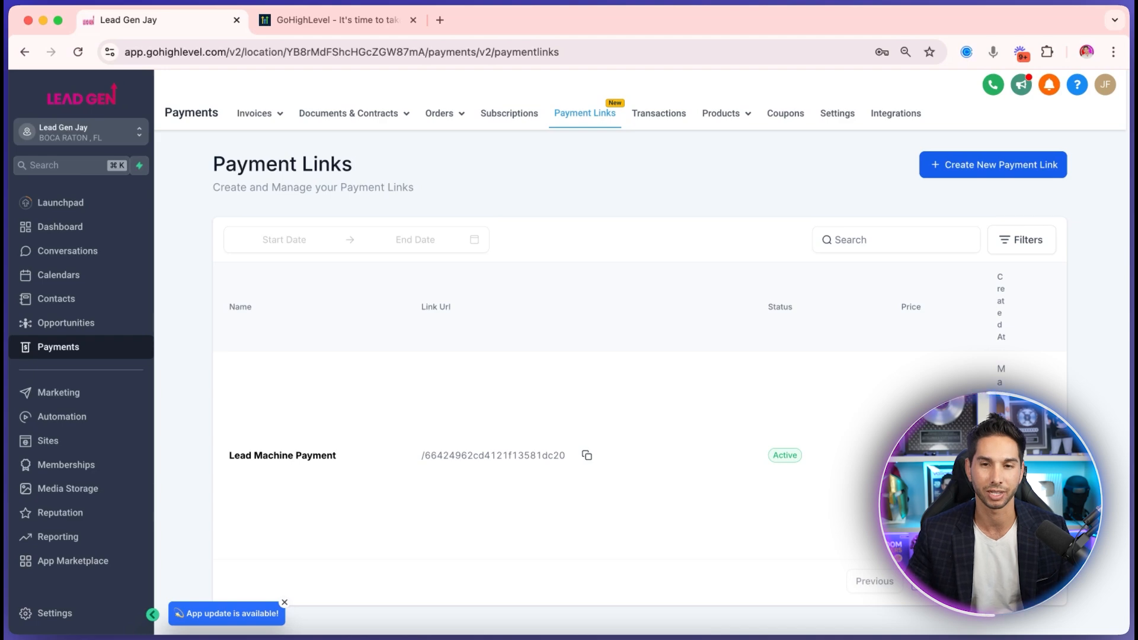
pyautogui.click(721, 113)
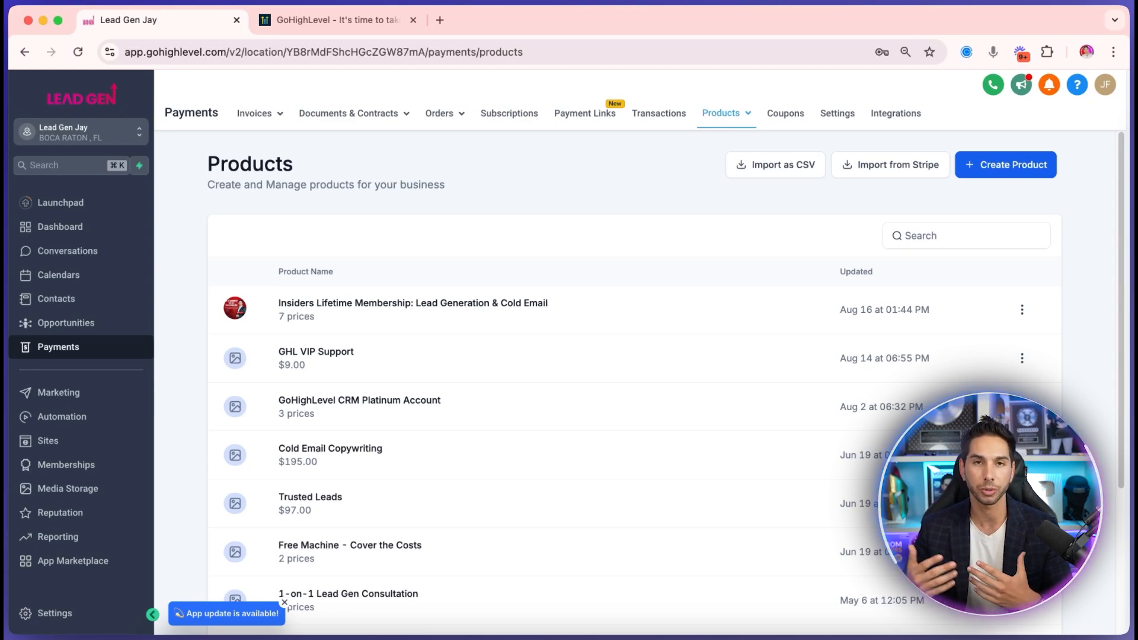
pyautogui.moveTo(711, 152)
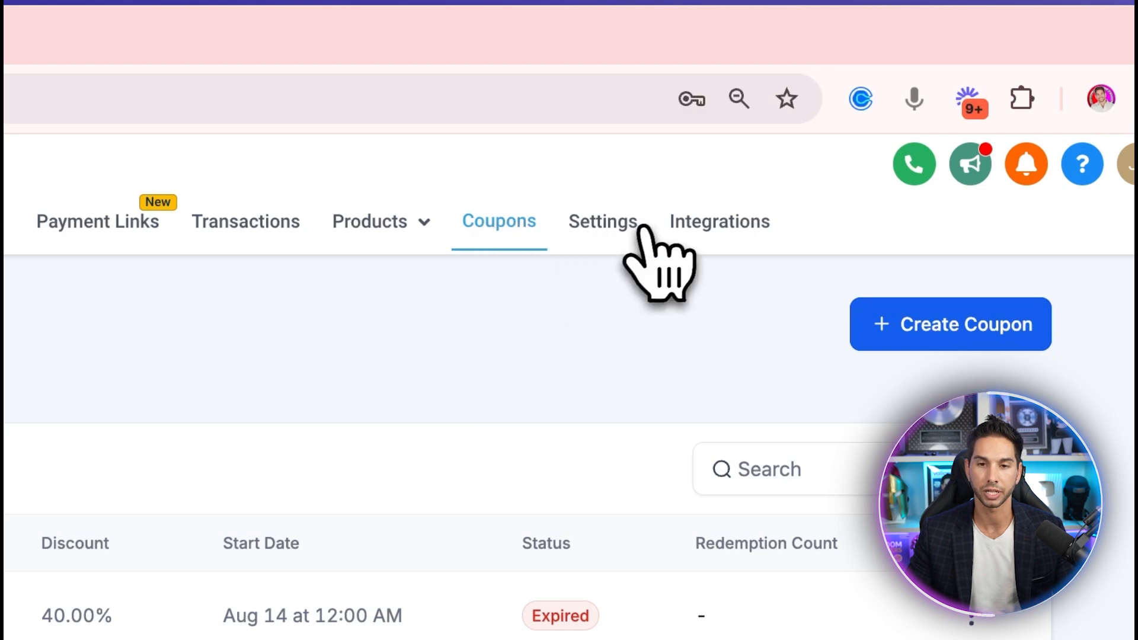
# Open the Payments settings and view the Receipts and Notifications sections
pyautogui.click(630, 255)
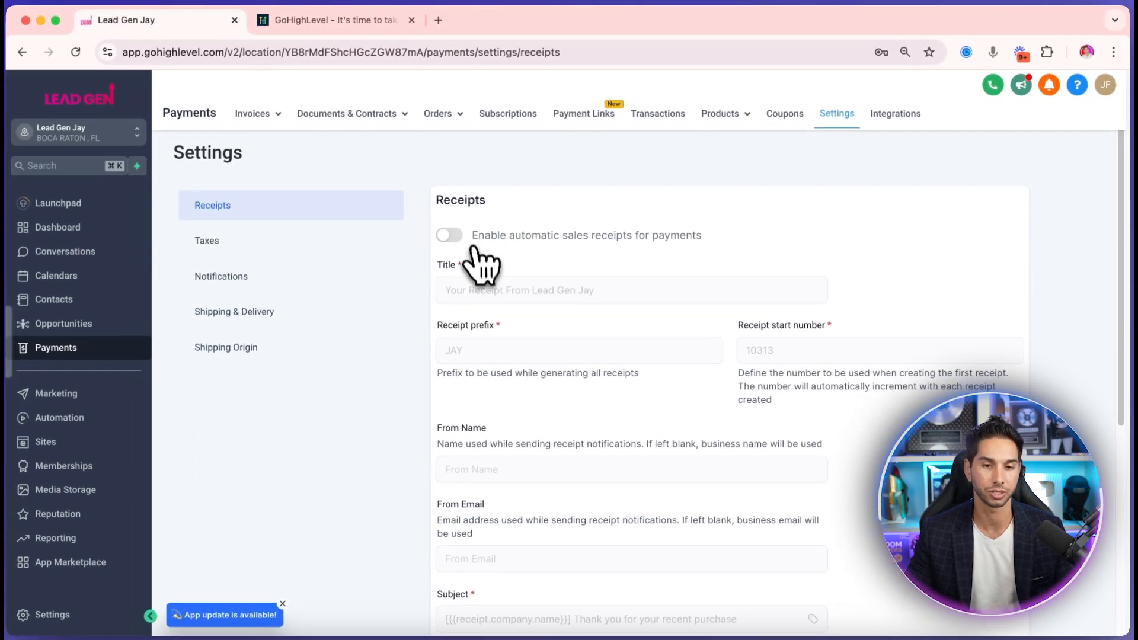
pyautogui.scroll(-3, 441, 238)
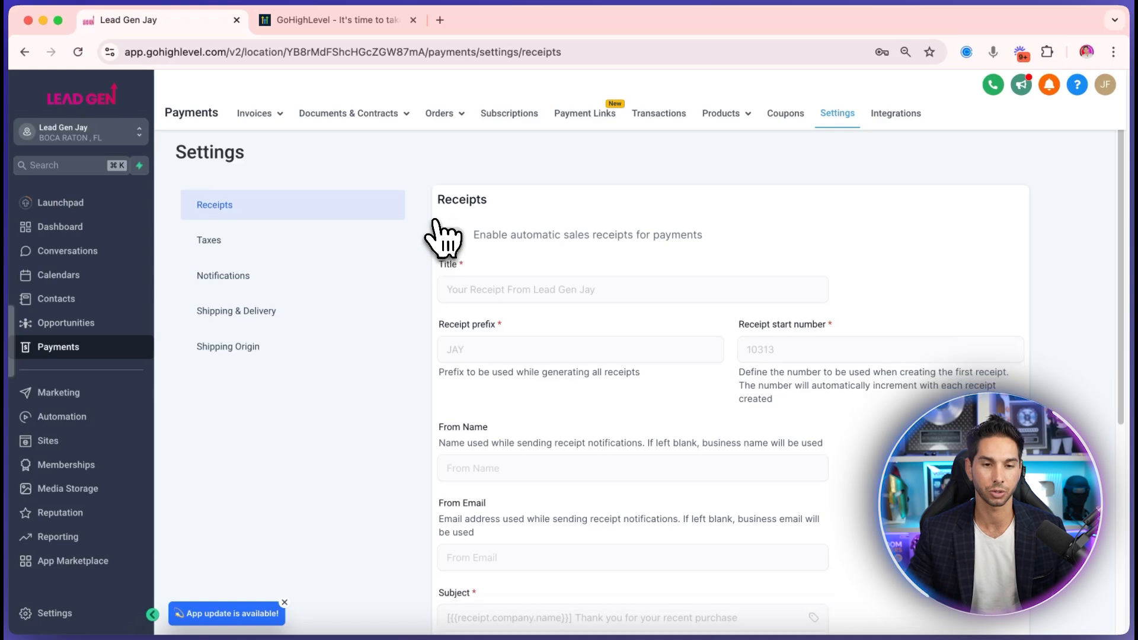
pyautogui.scroll(3, 439, 231)
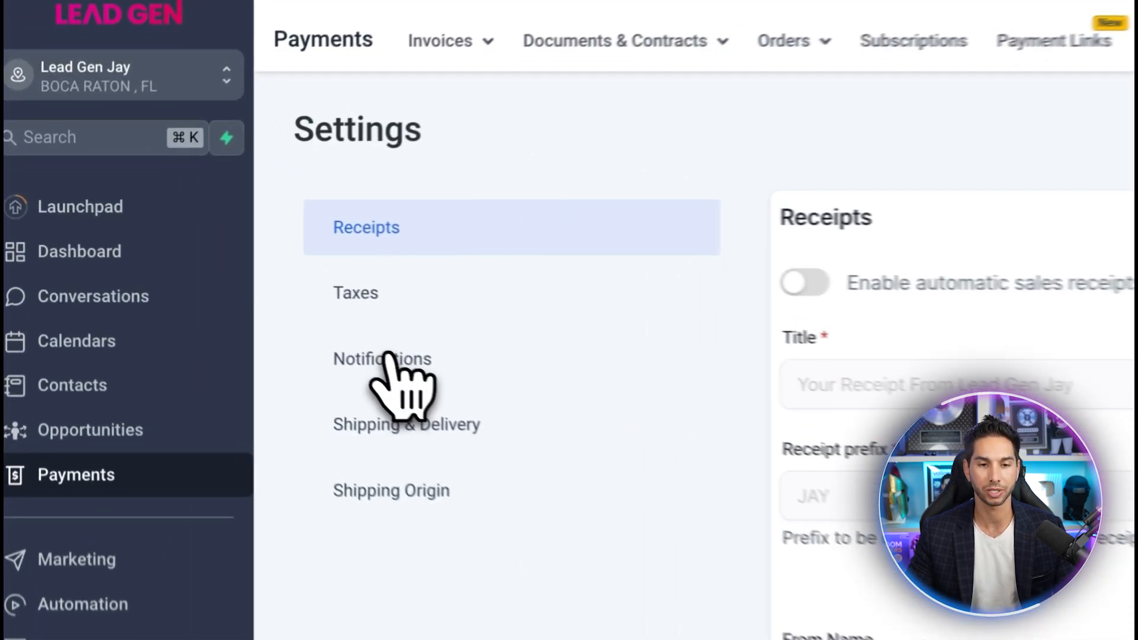
pyautogui.click(221, 284)
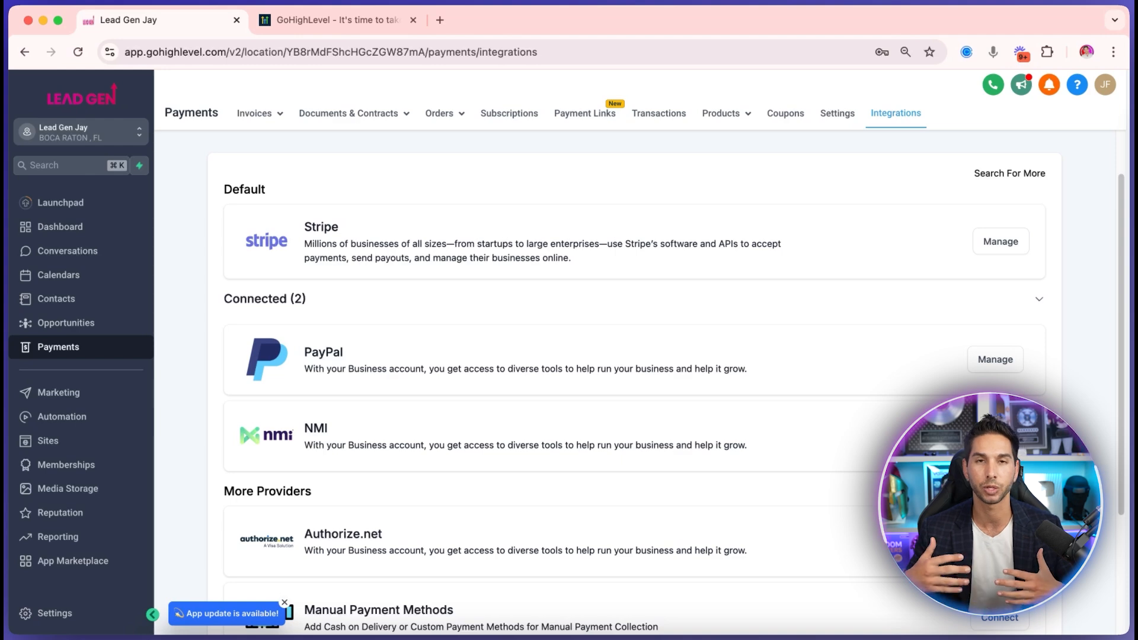
# Browse the payment integrations and the full list of payment providers
pyautogui.scroll(-2, 436, 237)
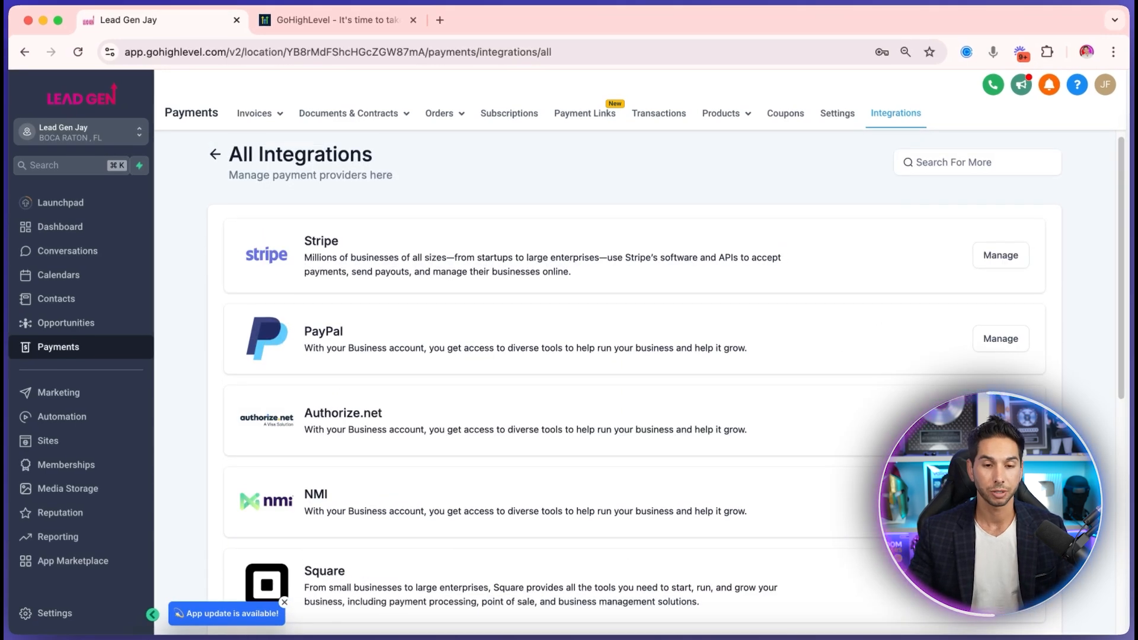
pyautogui.scroll(-6, 667, 376)
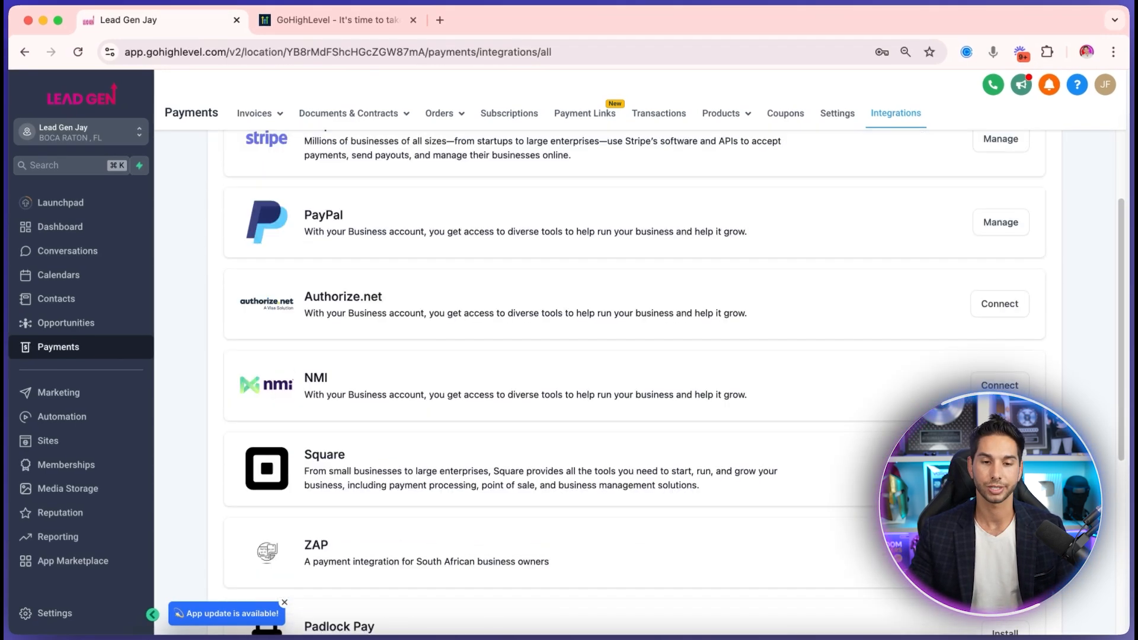
pyautogui.scroll(-1, 666, 376)
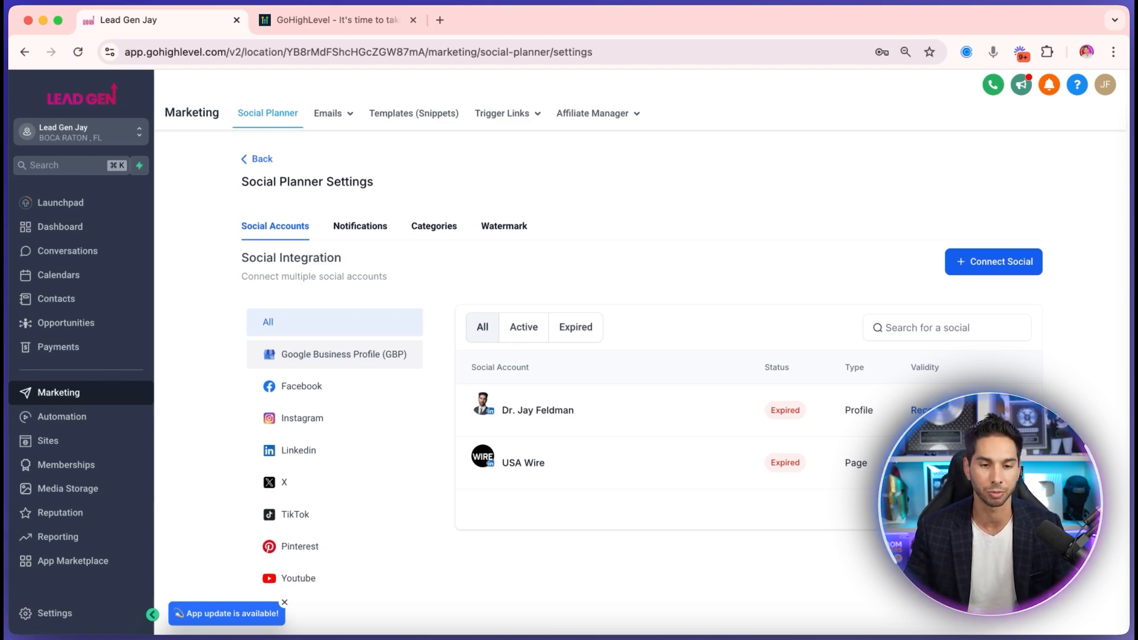
# View the Instagram, X, TikTok and YouTube account sections of the Social Planner settings
pyautogui.click(313, 419)
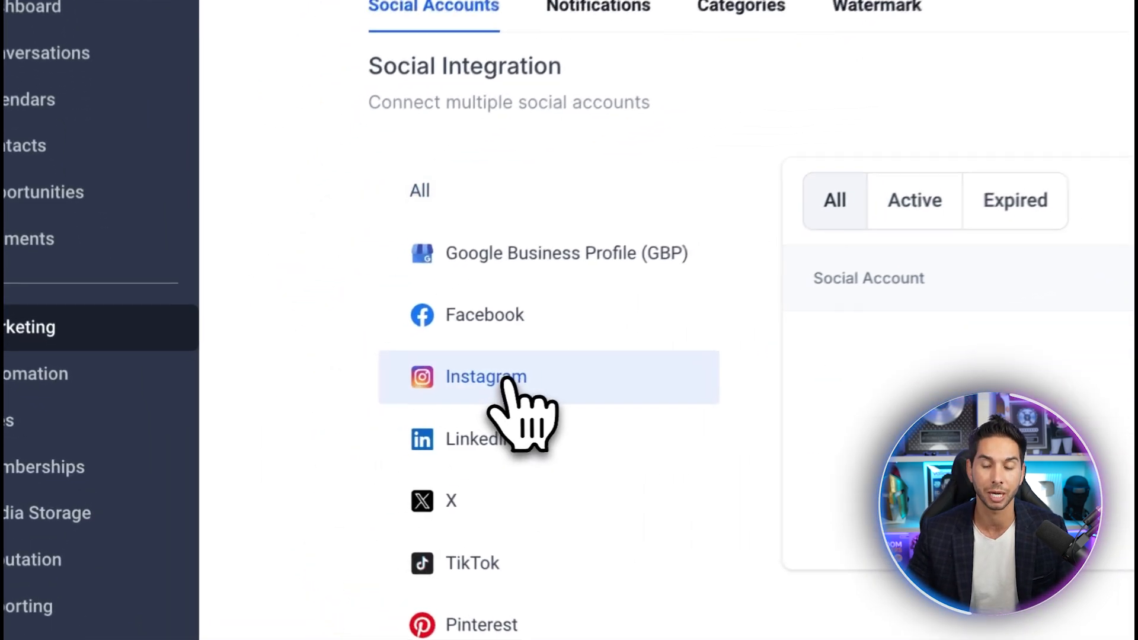
pyautogui.click(474, 503)
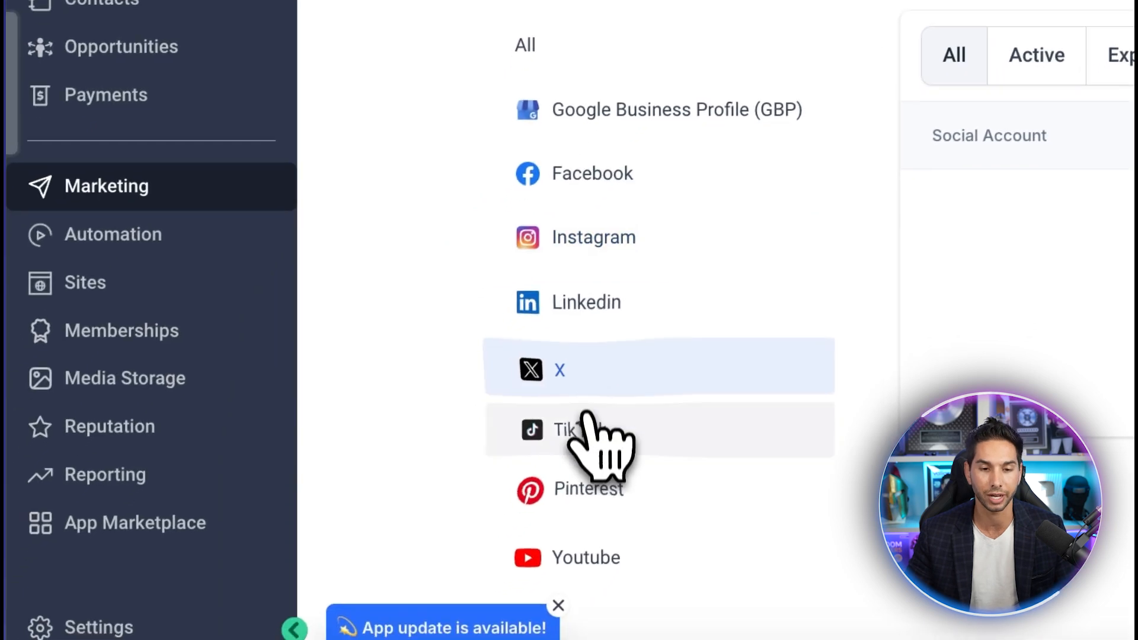
pyautogui.click(583, 418)
pyautogui.click(580, 548)
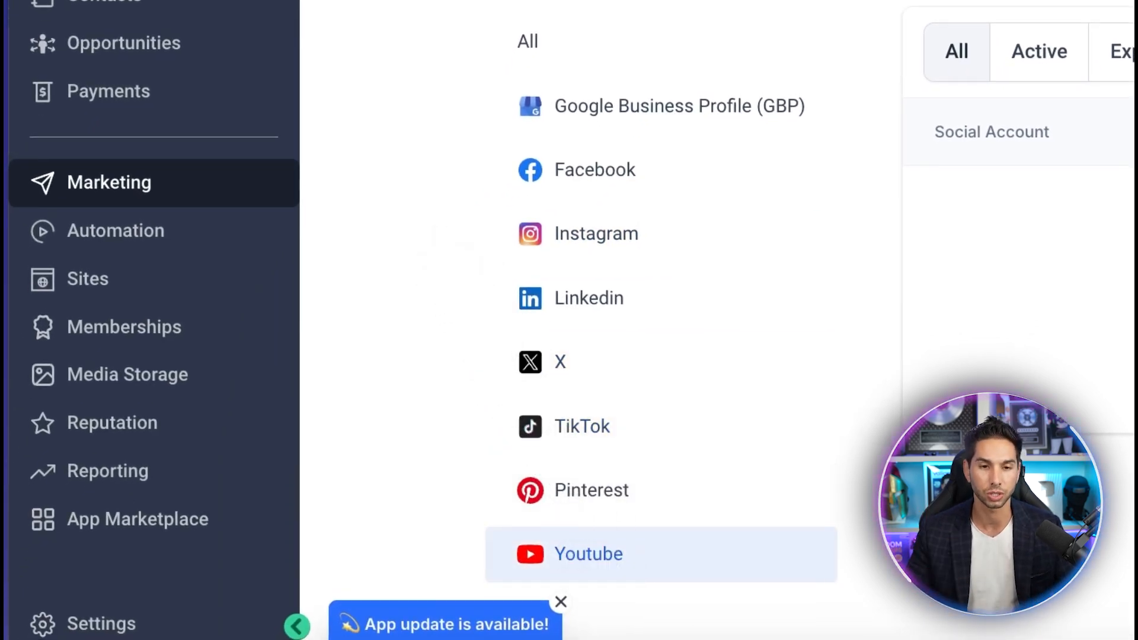
pyautogui.click(815, 188)
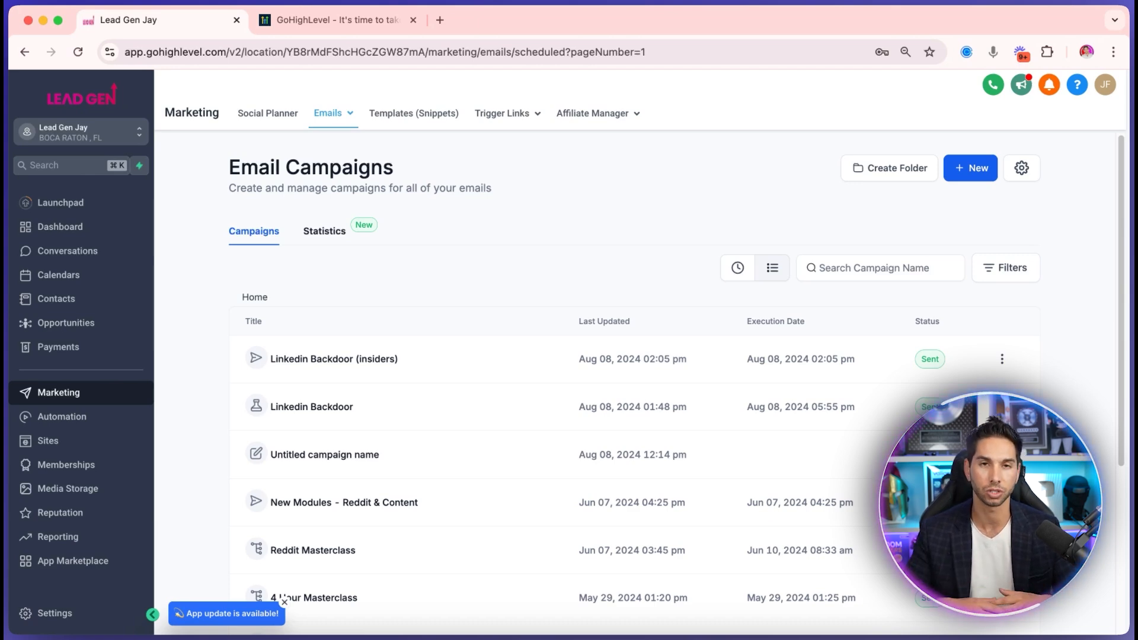
# Create a blank email campaign in the Design Editor, then return to the Email Campaigns list and look it over
pyautogui.click(853, 323)
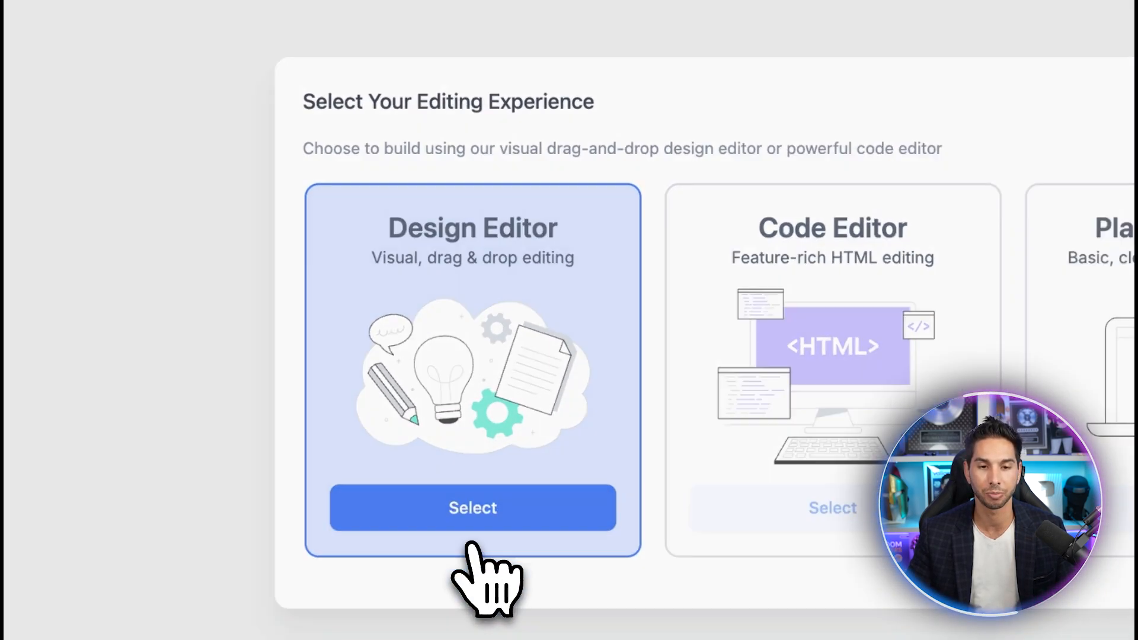
pyautogui.click(474, 522)
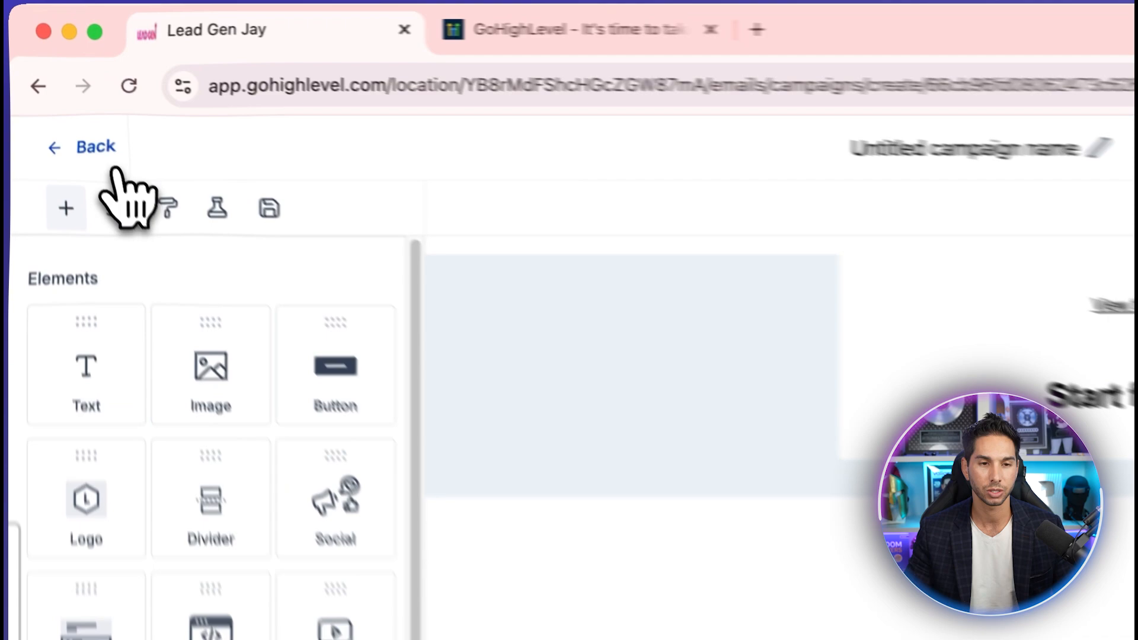
pyautogui.click(57, 89)
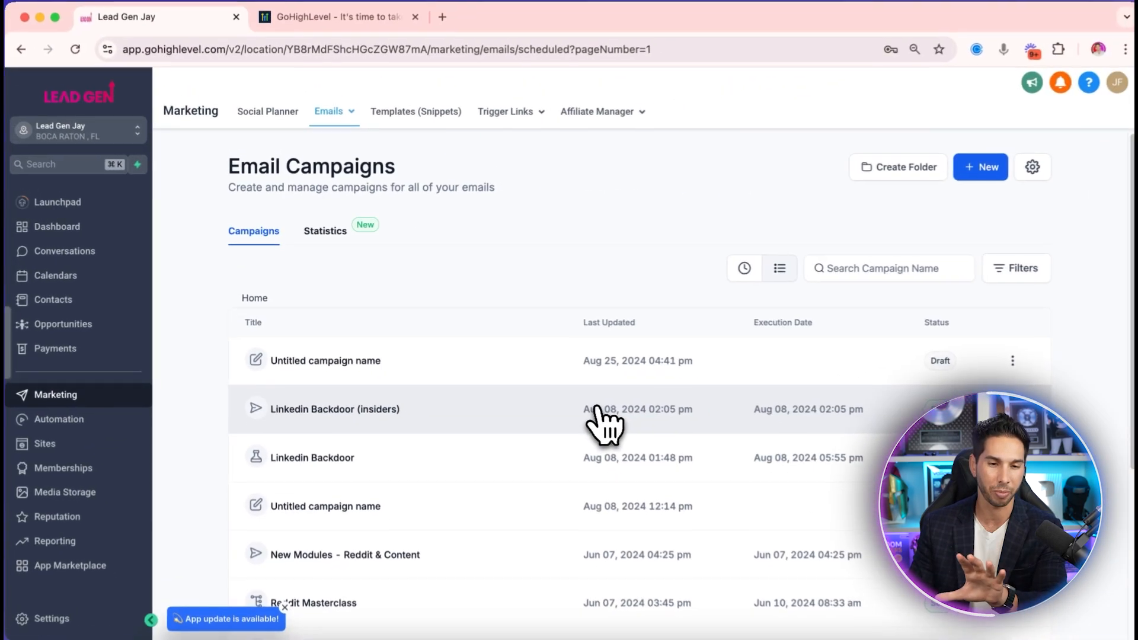
pyautogui.scroll(-1, 594, 405)
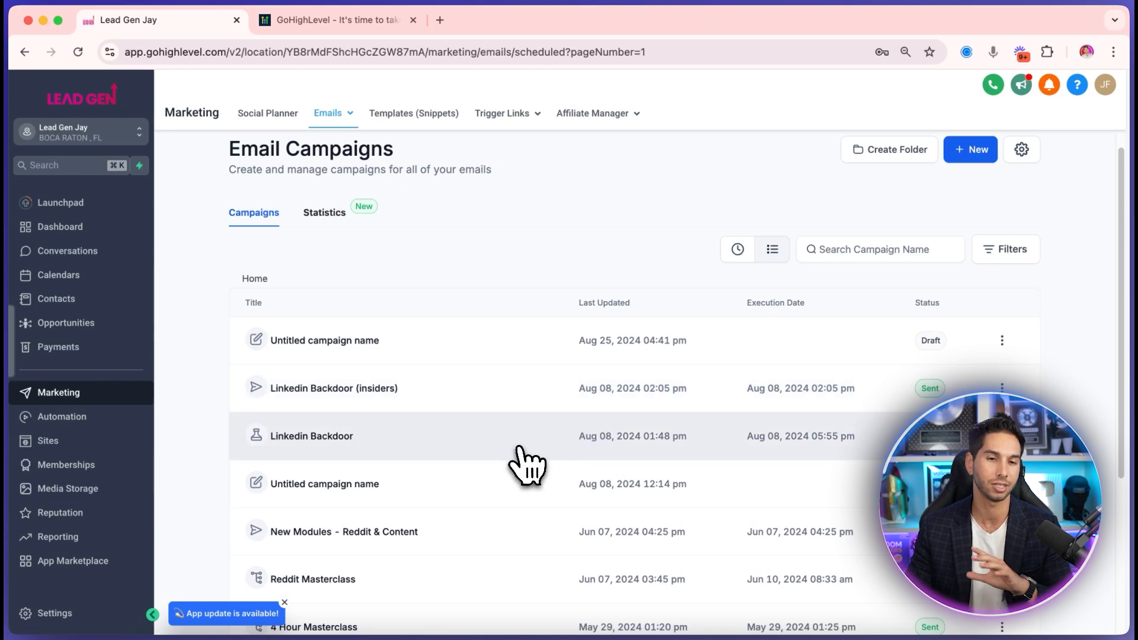
pyautogui.scroll(1, 522, 465)
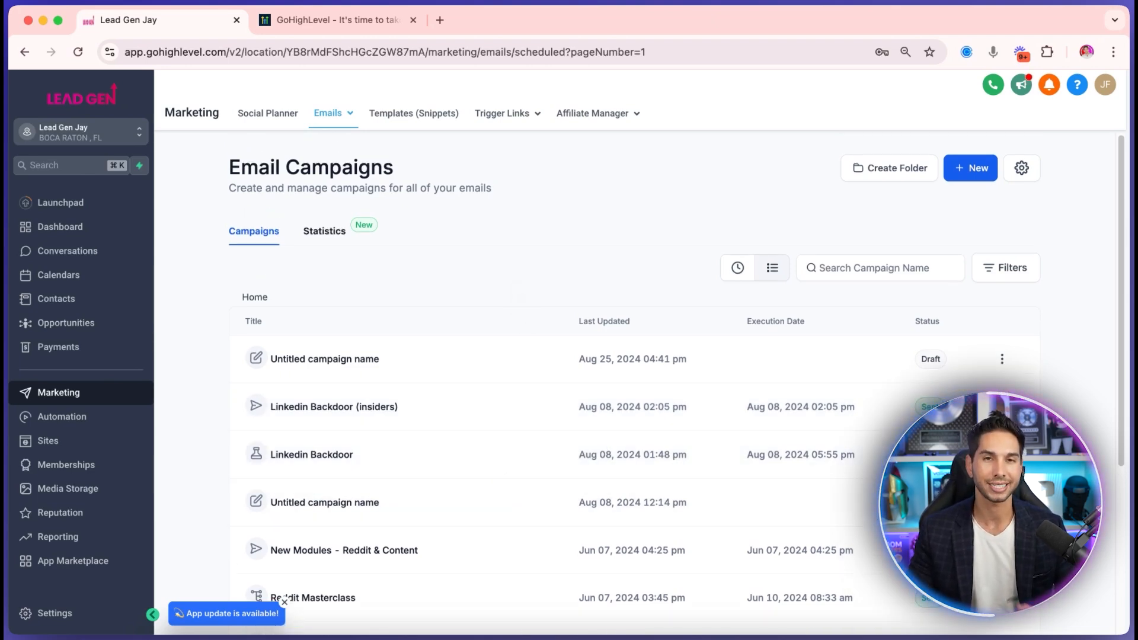
# Open the Trigger Links list and highlight the names from Showed - Warm Lead down to Showed - Cold Lead
pyautogui.click(503, 140)
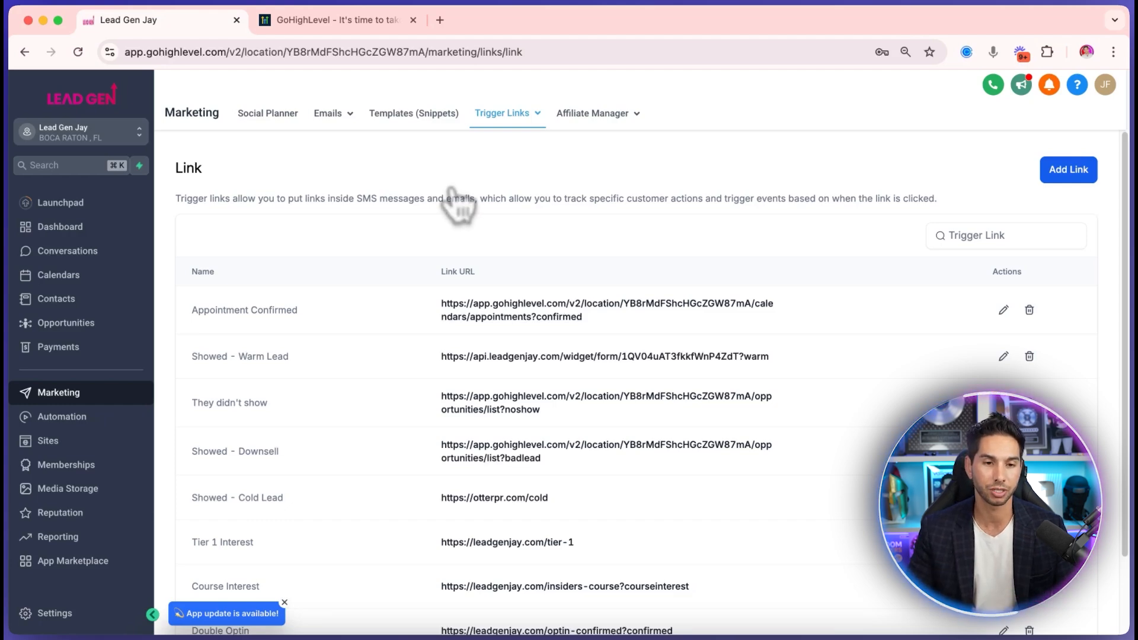
pyautogui.tripleClick(224, 365)
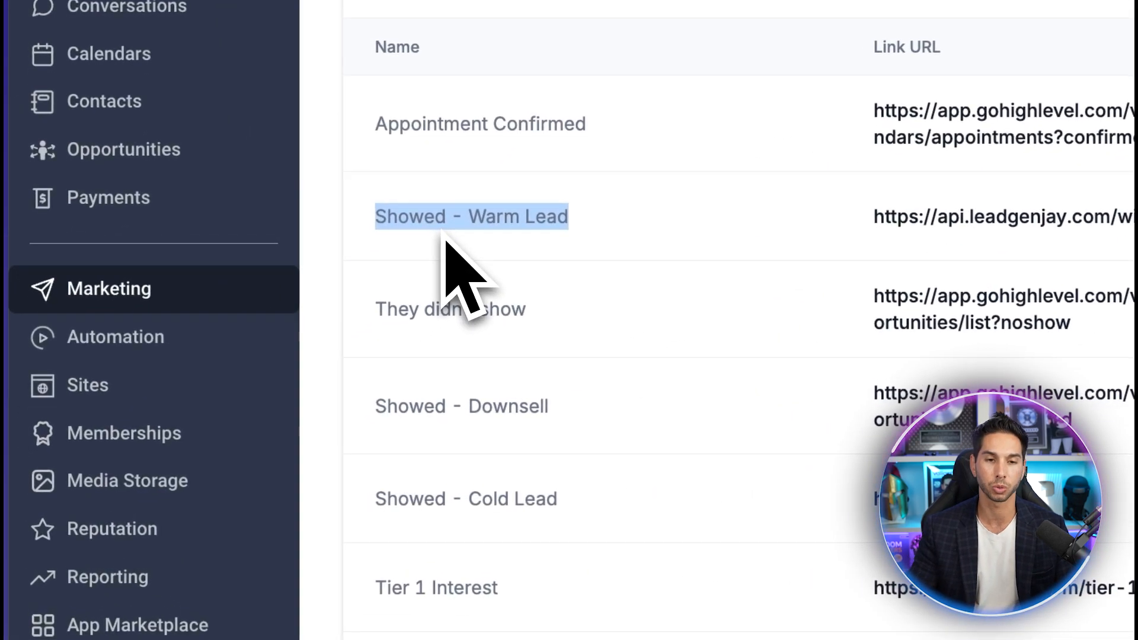
pyautogui.tripleClick(437, 323)
pyautogui.doubleClick(430, 415)
pyautogui.tripleClick(430, 414)
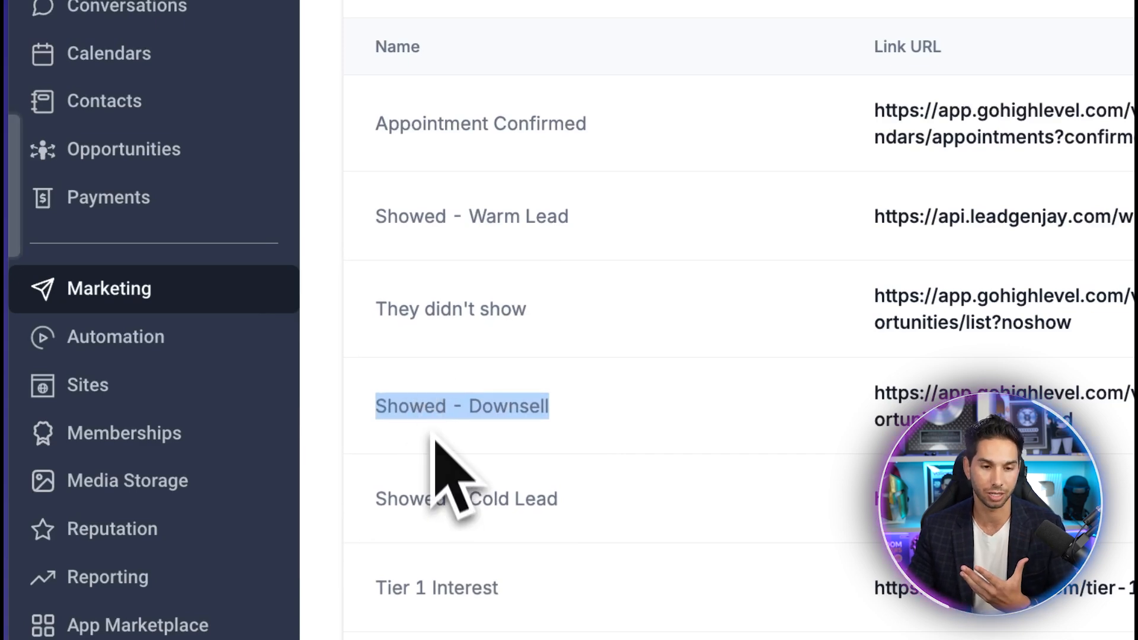
pyautogui.doubleClick(419, 500)
pyautogui.tripleClick(420, 501)
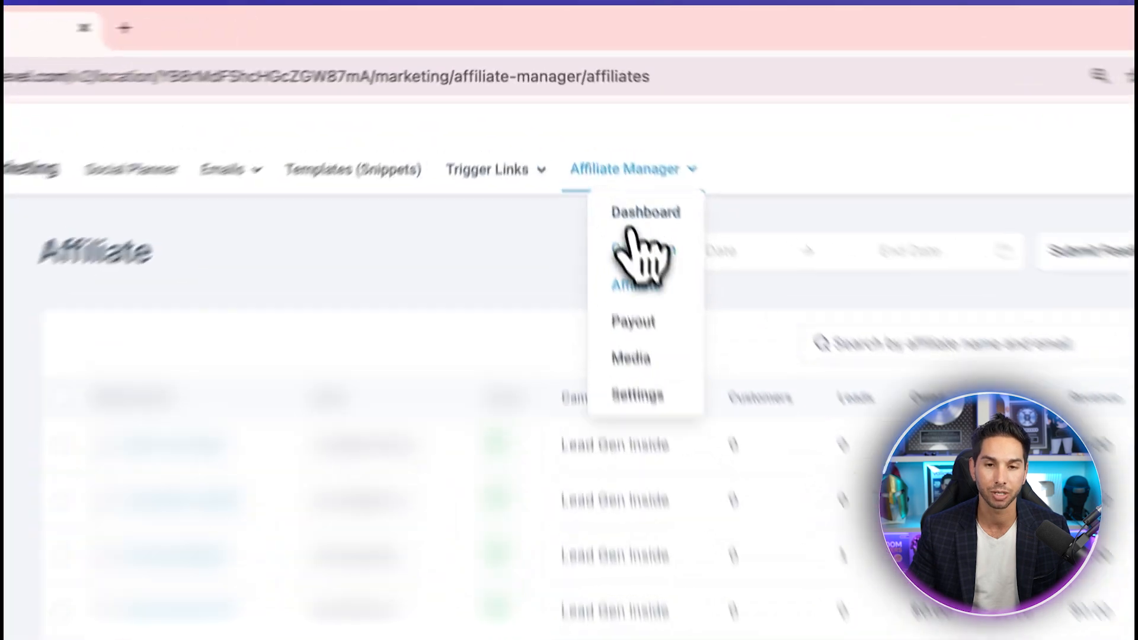
# View the Affiliate Manager's campaigns and review its default campaign settings
pyautogui.click(603, 166)
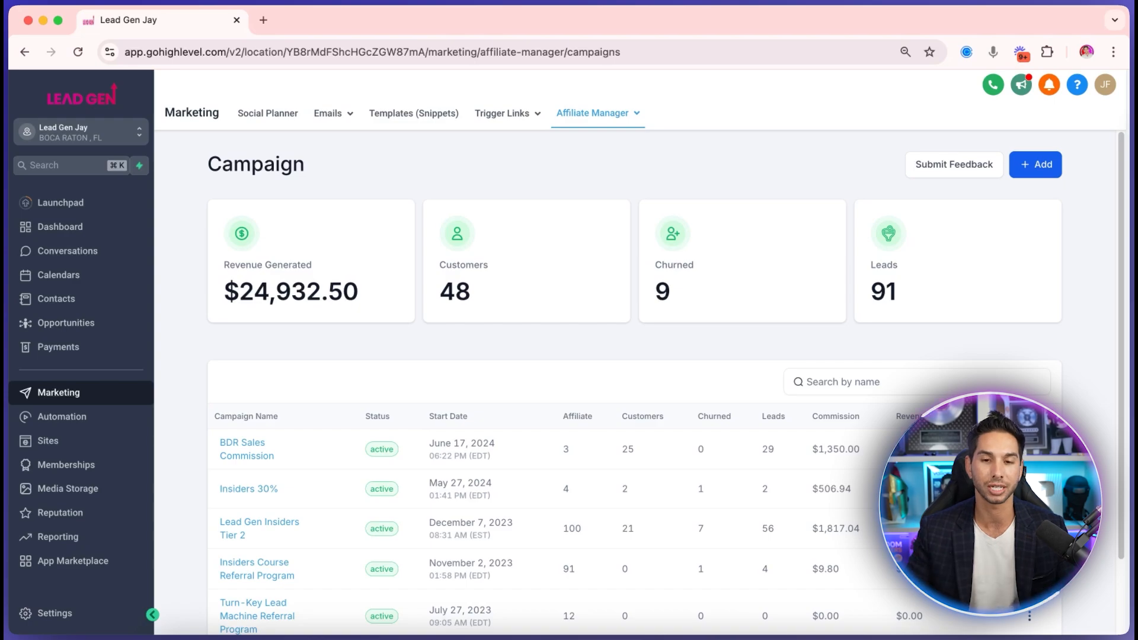
pyautogui.moveTo(616, 204)
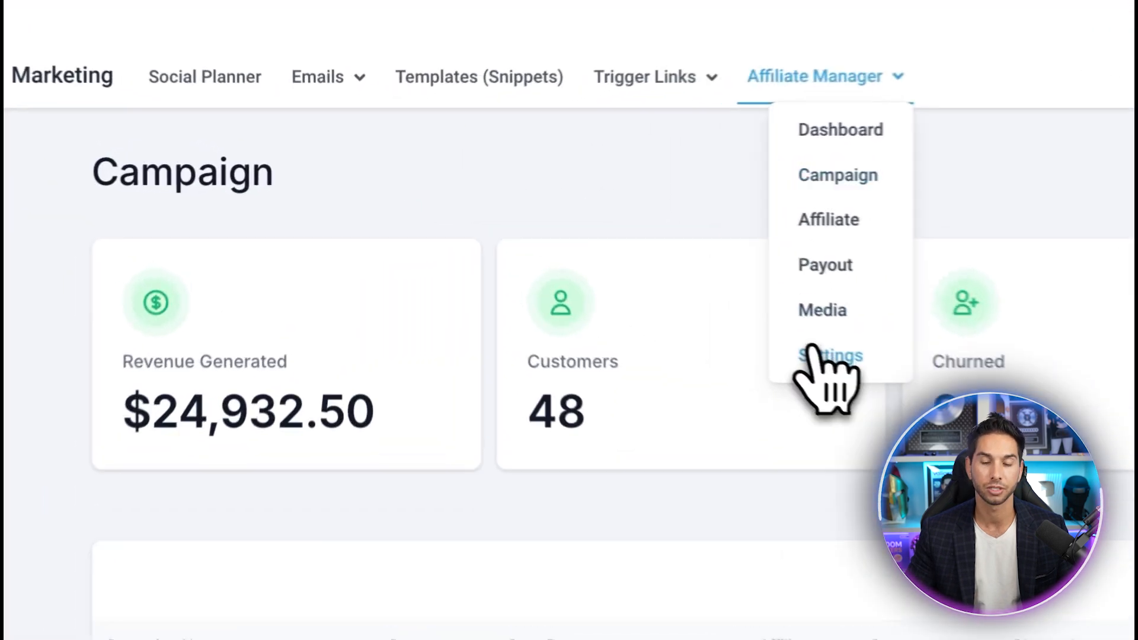
pyautogui.click(599, 262)
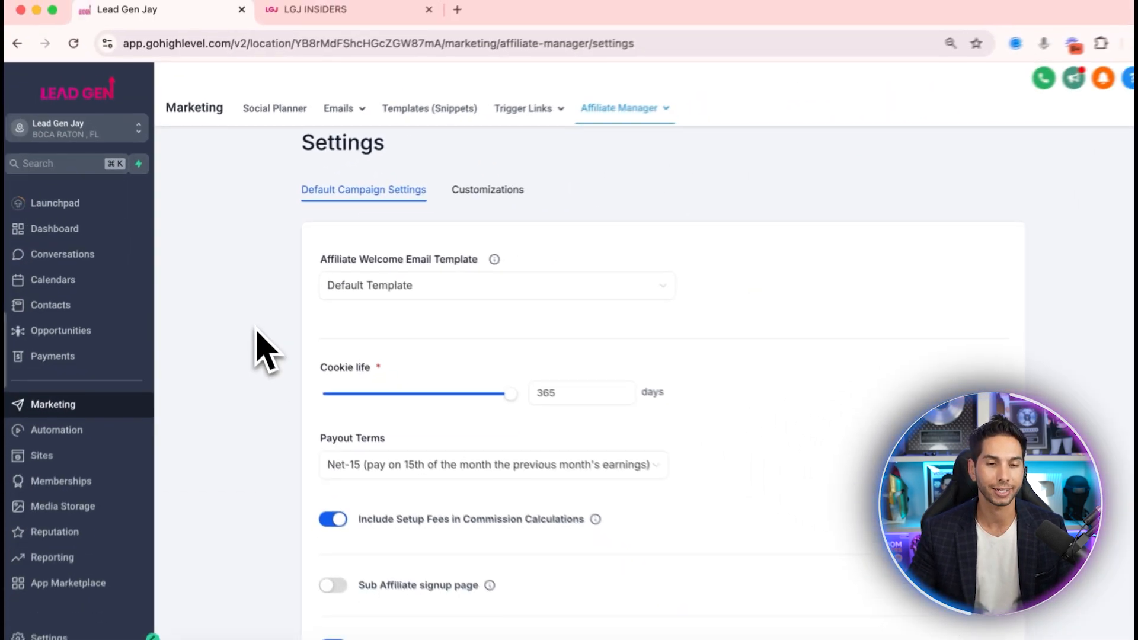
pyautogui.scroll(-2, 261, 350)
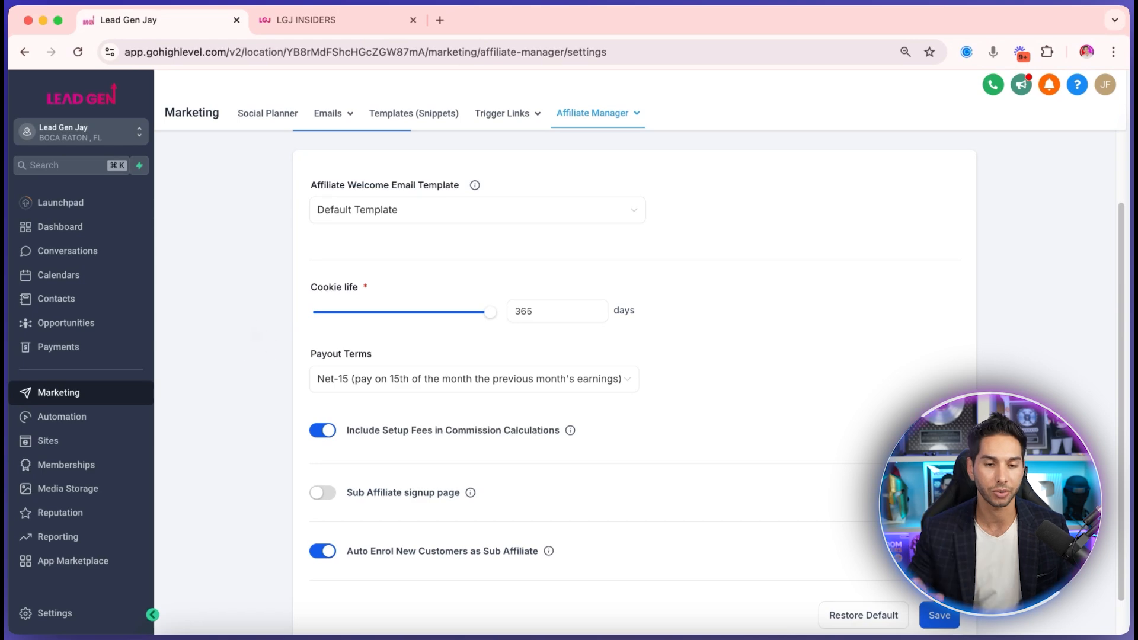
pyautogui.scroll(-1, 634, 382)
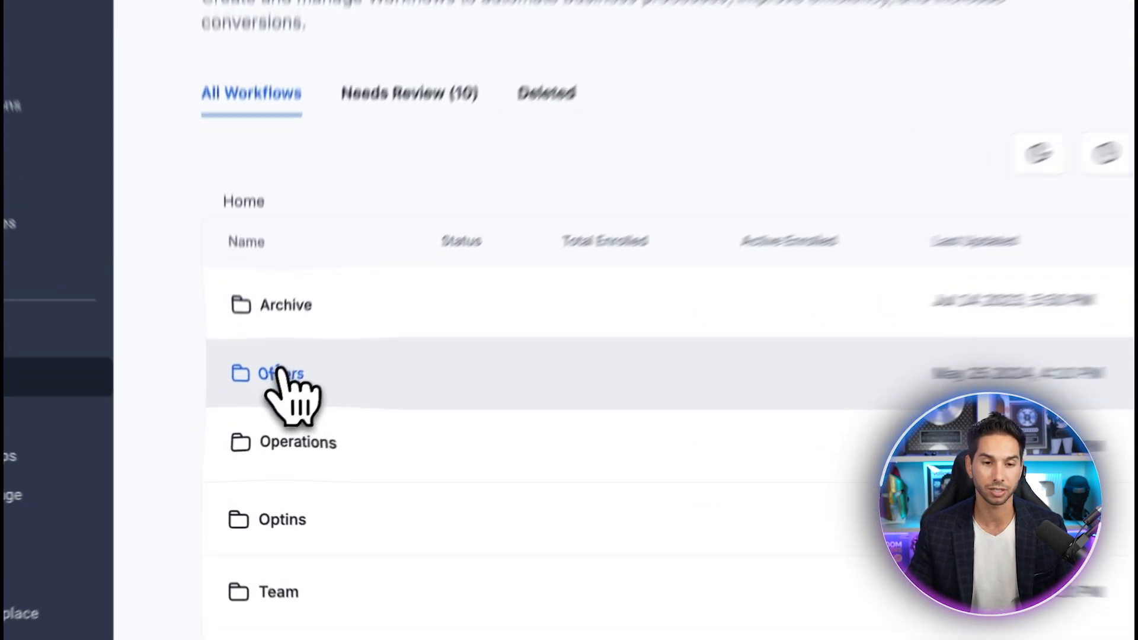
# Open the Paid Course workflow folder under Offers and preview copying the Agreement Pending workflow to a sub-account, closing the dialog without copying
pyautogui.click(278, 370)
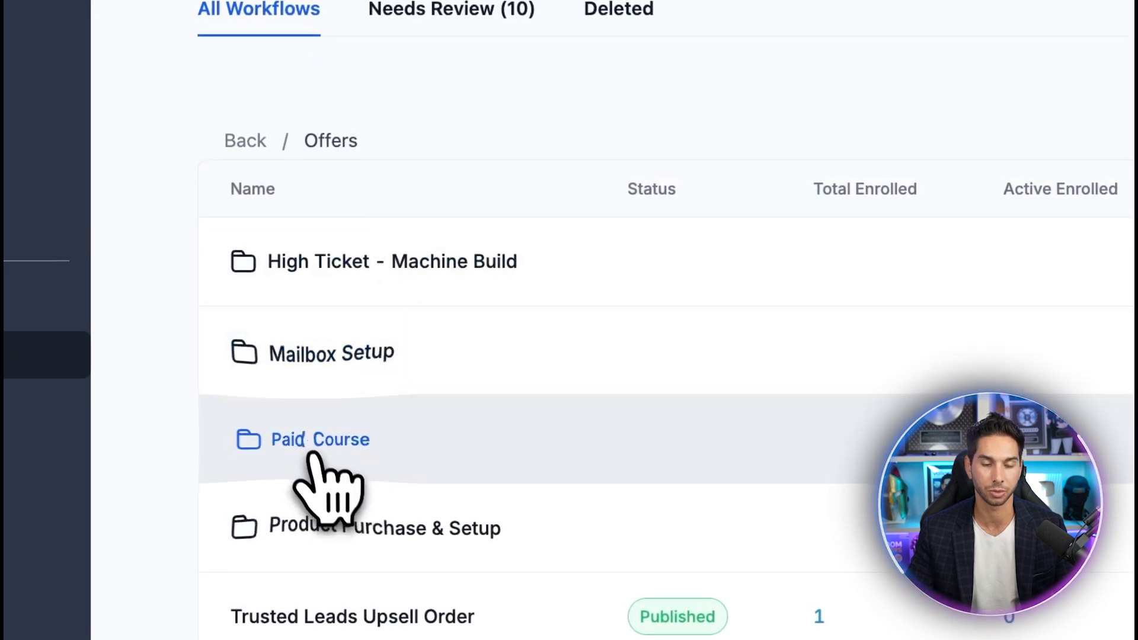
pyautogui.click(312, 455)
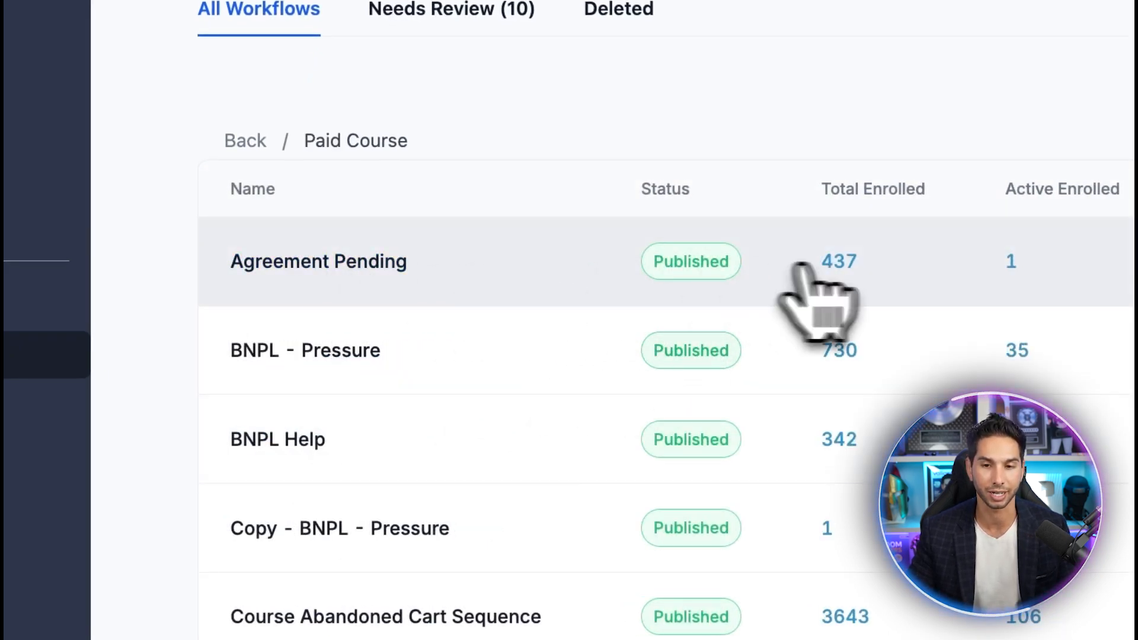
pyautogui.click(930, 373)
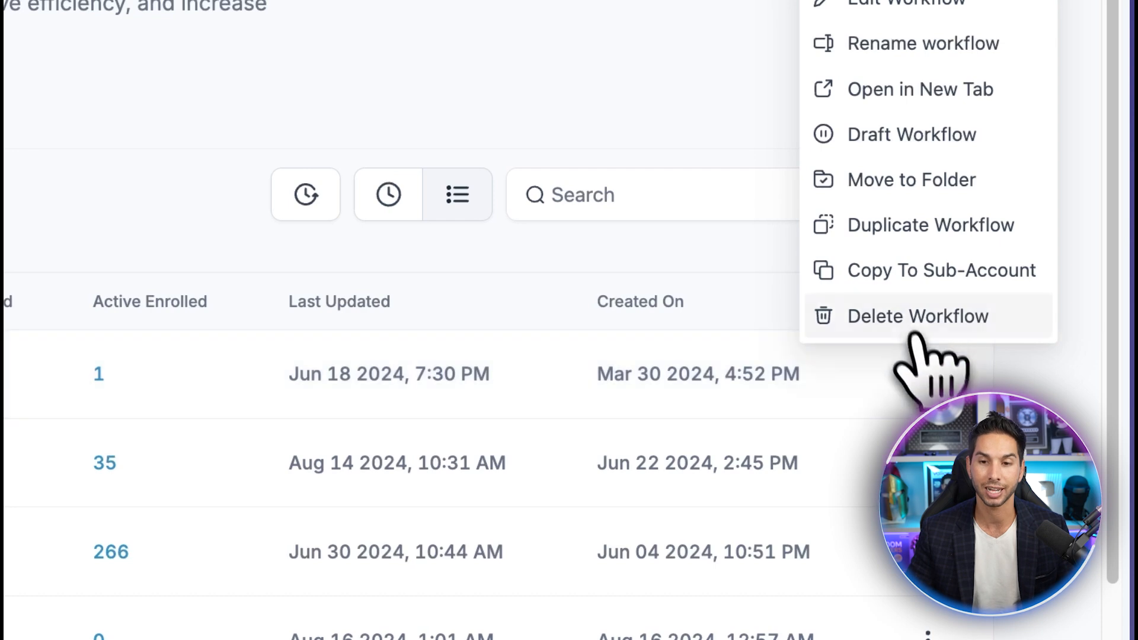
pyautogui.click(904, 274)
pyautogui.click(121, 409)
pyautogui.scroll(-10, 346, 534)
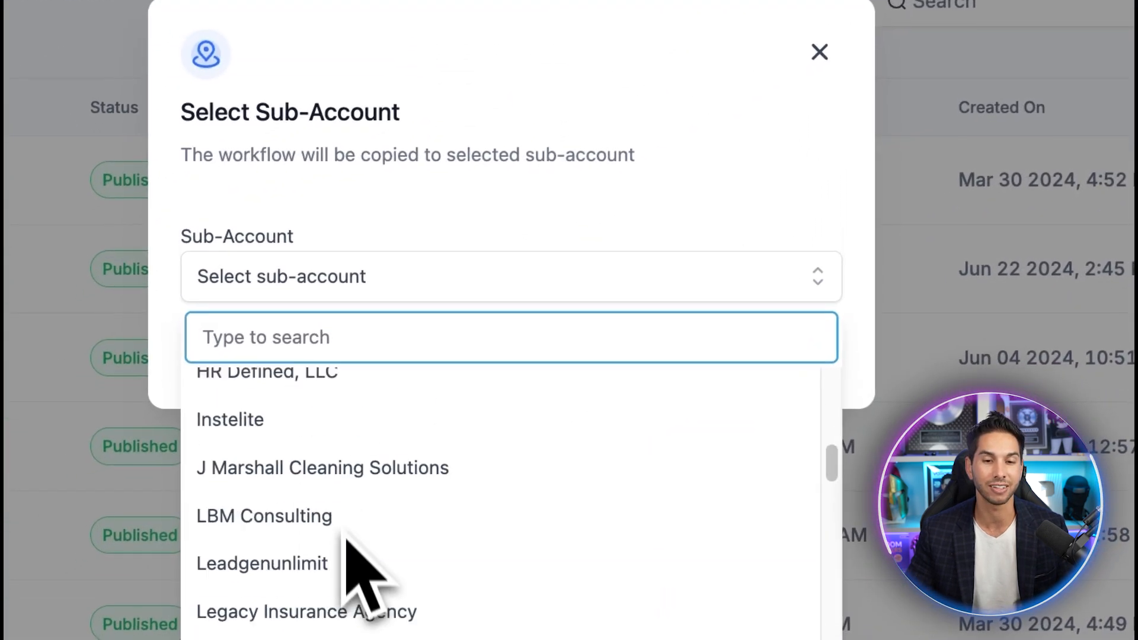
pyautogui.scroll(10, 346, 536)
pyautogui.scroll(-15, 345, 540)
pyautogui.click(822, 141)
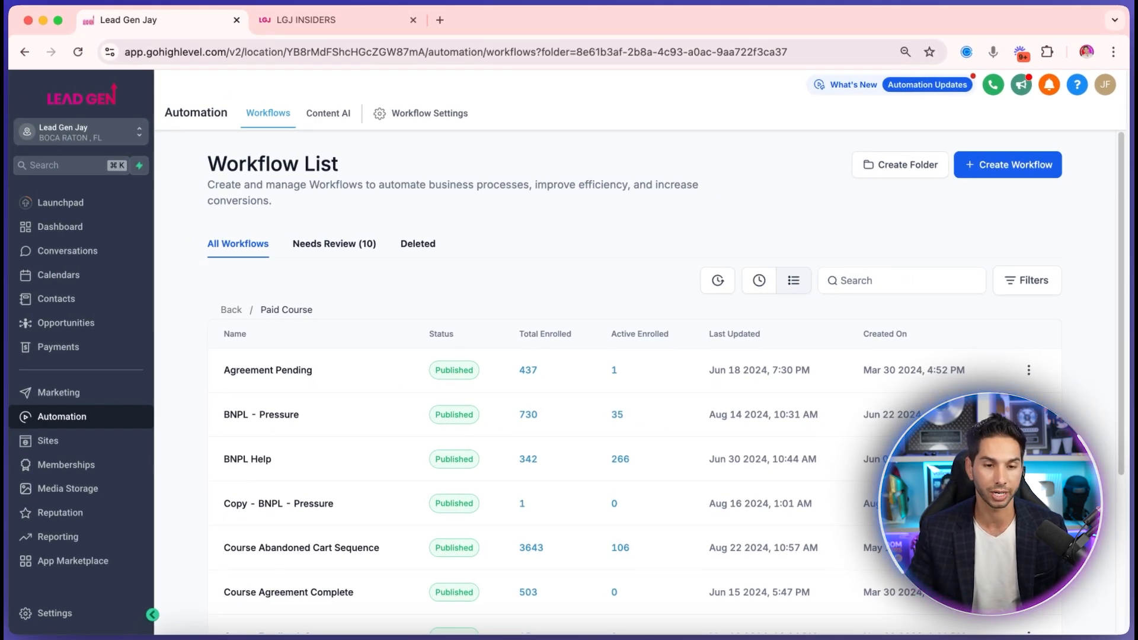
# Look through the Paid Course workflows and go back to the Offers folder
pyautogui.scroll(-4, 521, 521)
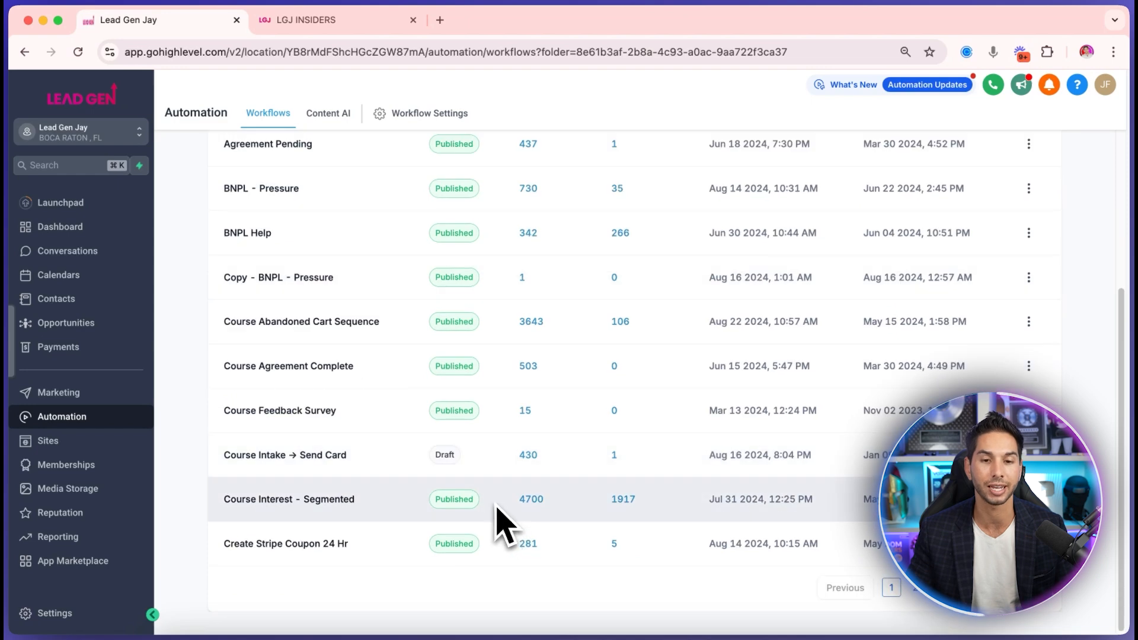
pyautogui.scroll(3, 496, 495)
pyautogui.click(231, 262)
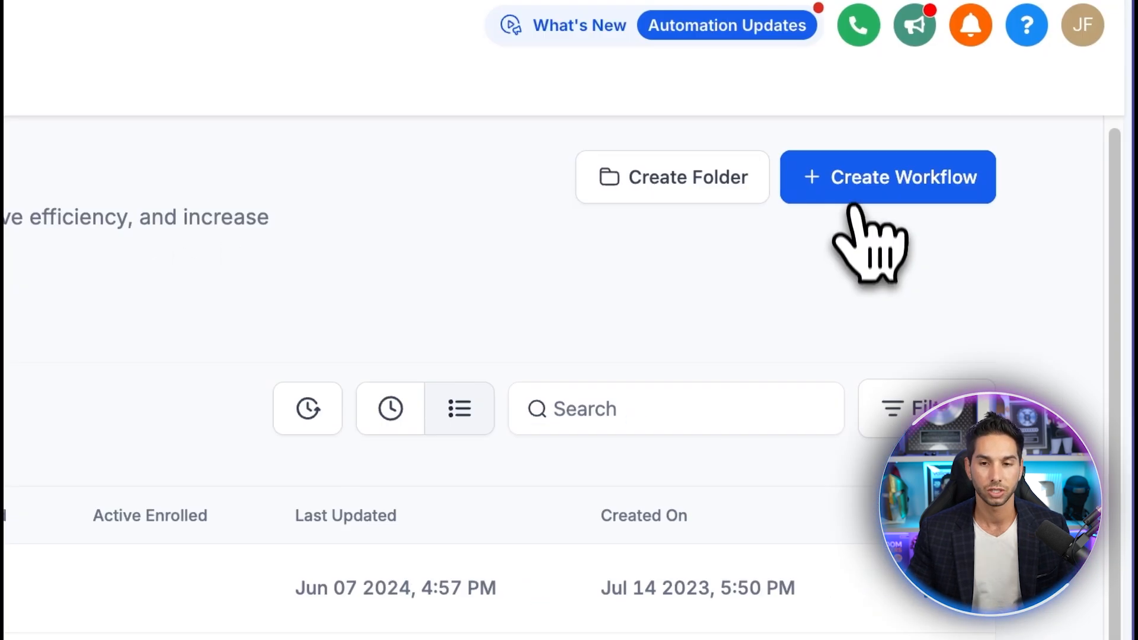
# Start a new workflow from a recipe and browse the available workflow templates
pyautogui.click(1002, 169)
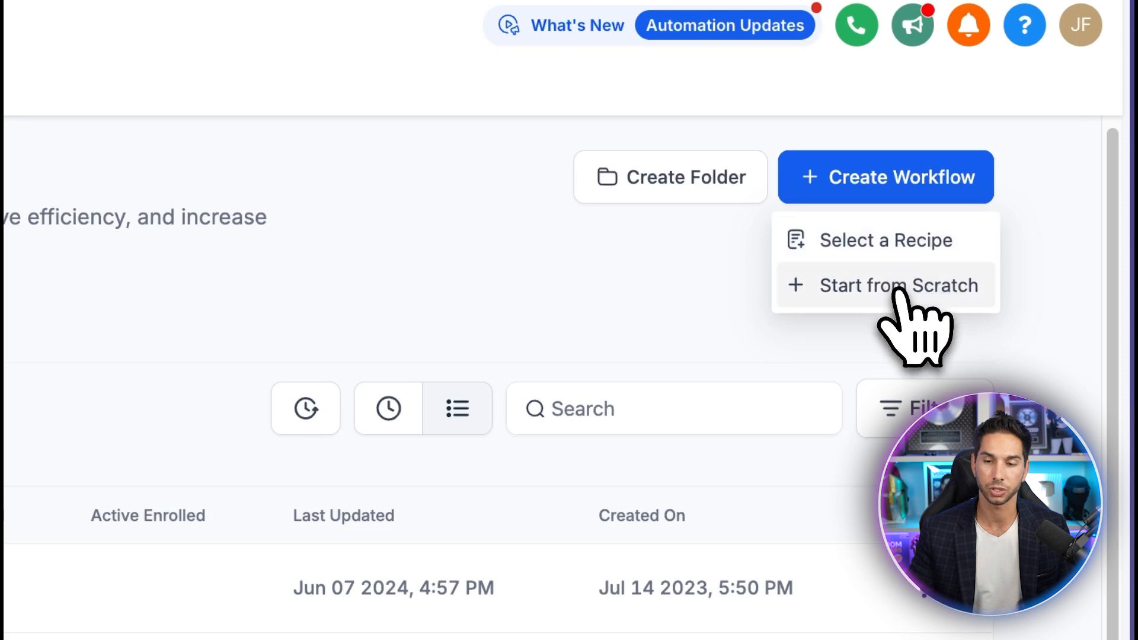
pyautogui.click(896, 252)
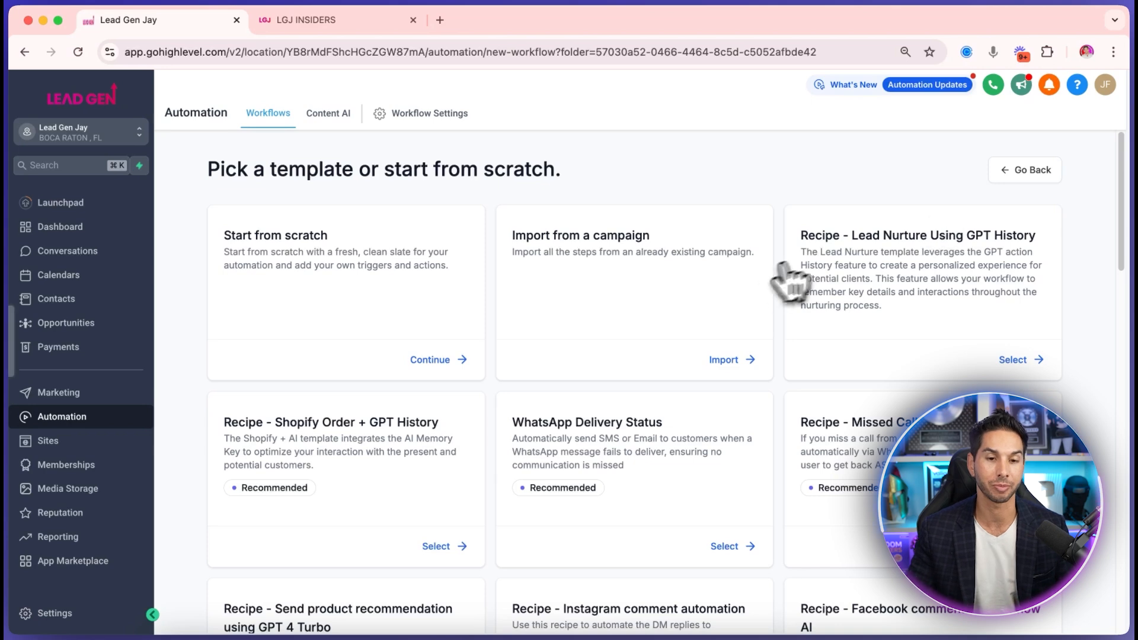
pyautogui.scroll(-3, 756, 296)
pyautogui.scroll(-4, 756, 296)
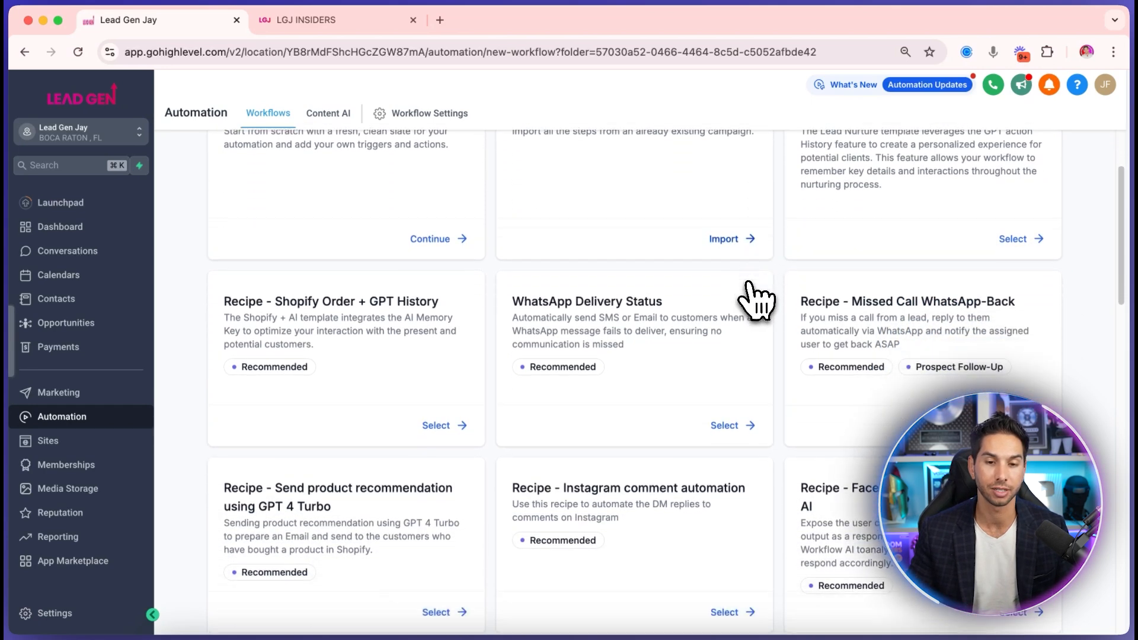
# Look over the remaining workflow recipes, start a new workflow from scratch and acknowledge the Allow Re-entry notice
pyautogui.scroll(-1, 752, 299)
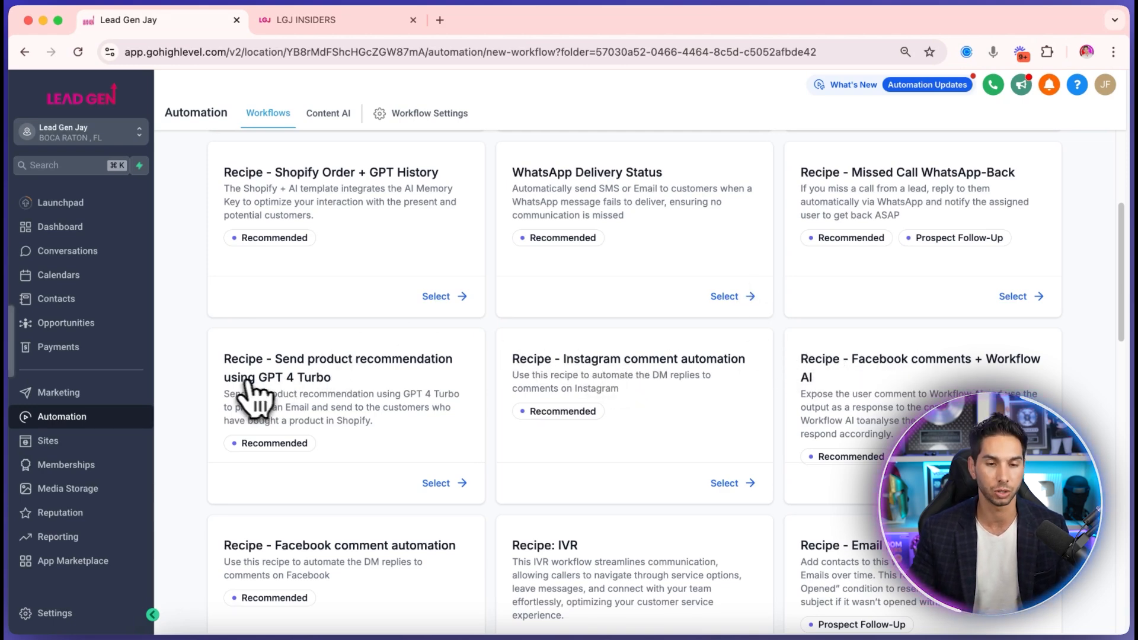
pyautogui.scroll(-5, 314, 403)
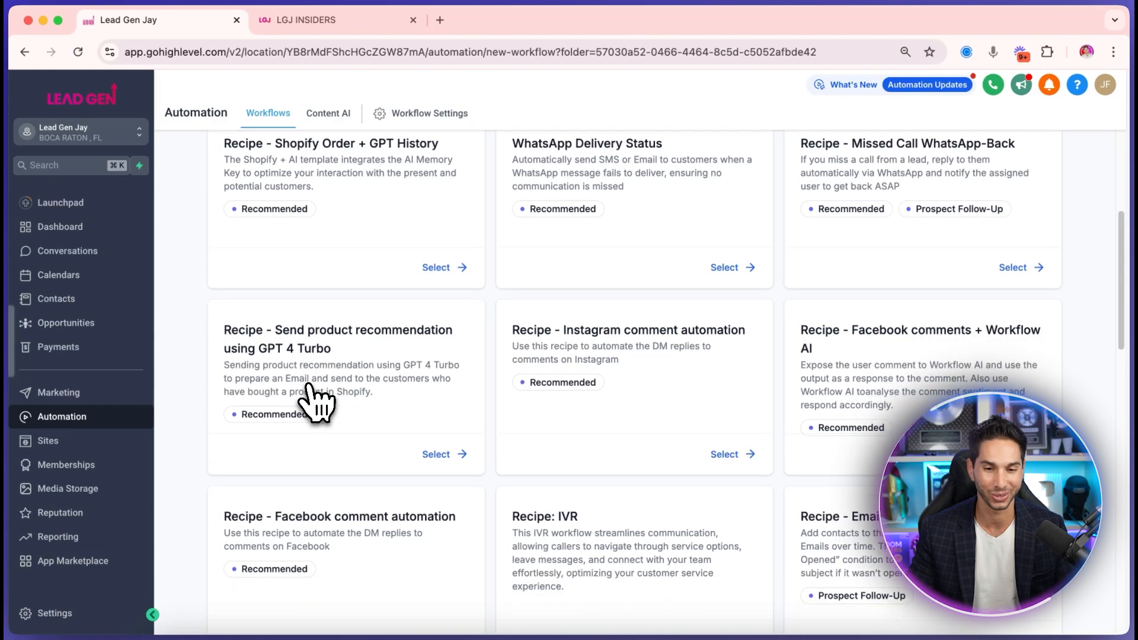
pyautogui.scroll(-8, 634, 379)
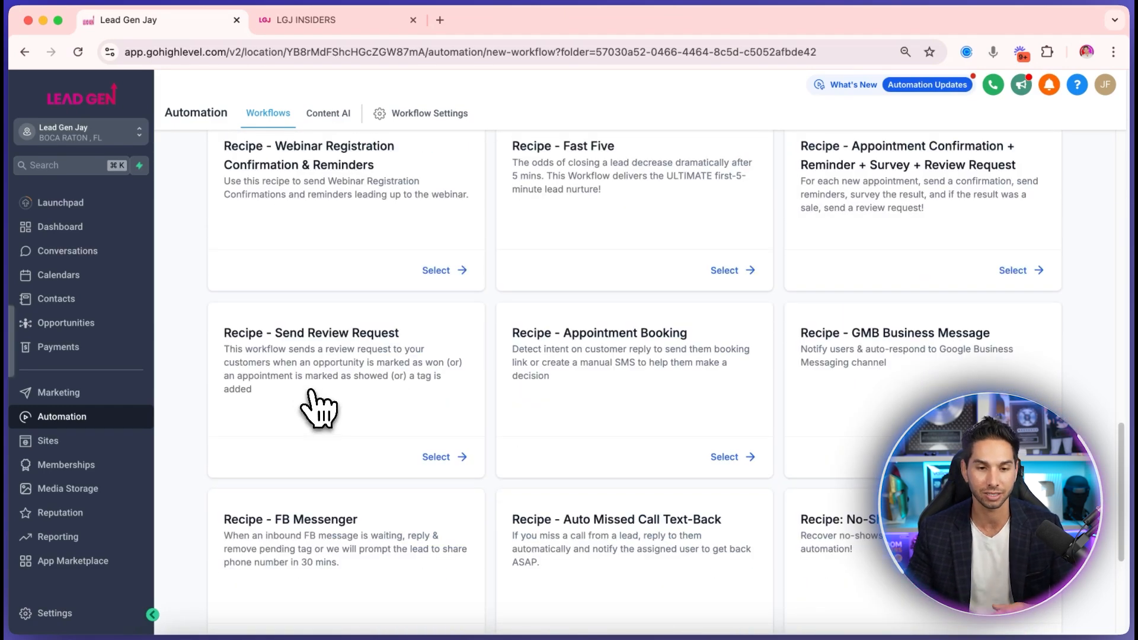
pyautogui.scroll(13, 322, 415)
pyautogui.click(428, 359)
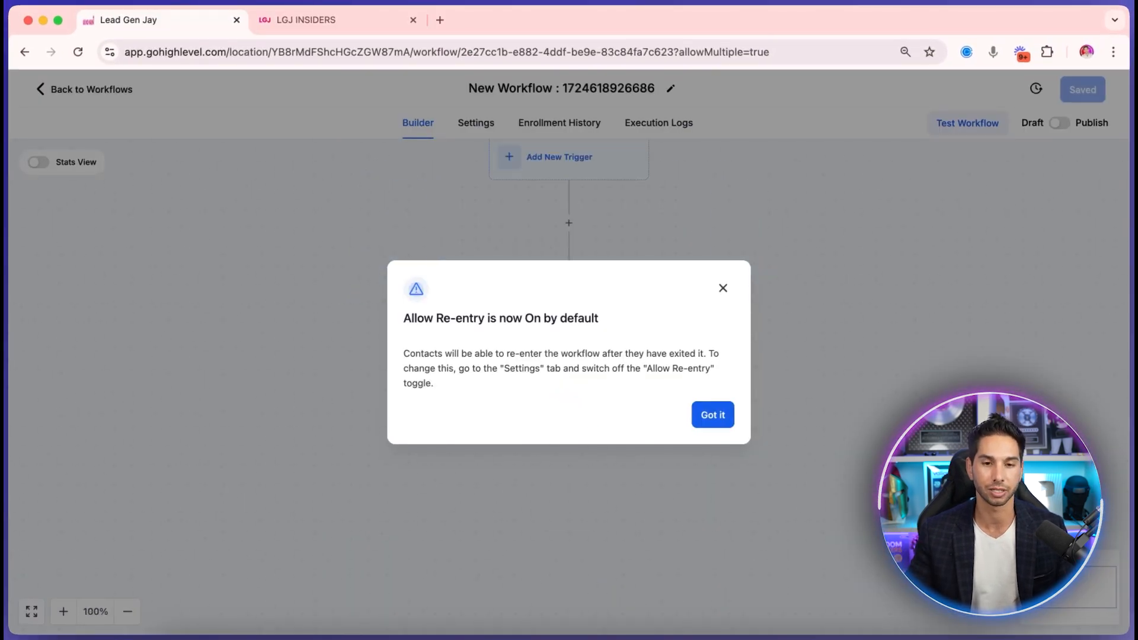
pyautogui.tripleClick(468, 317)
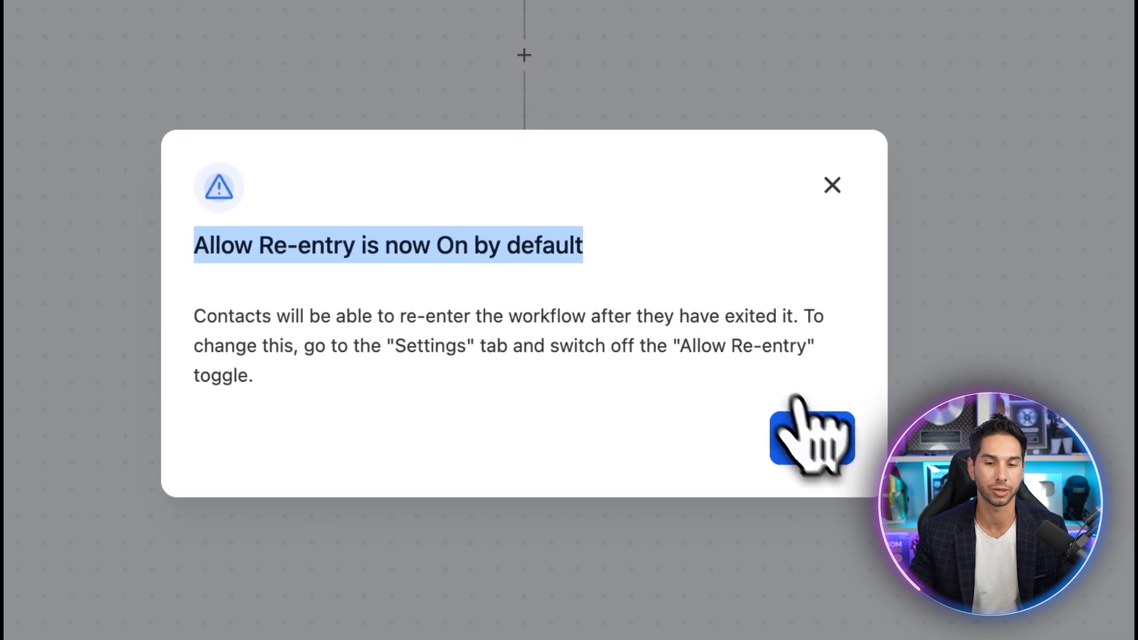
pyautogui.click(809, 436)
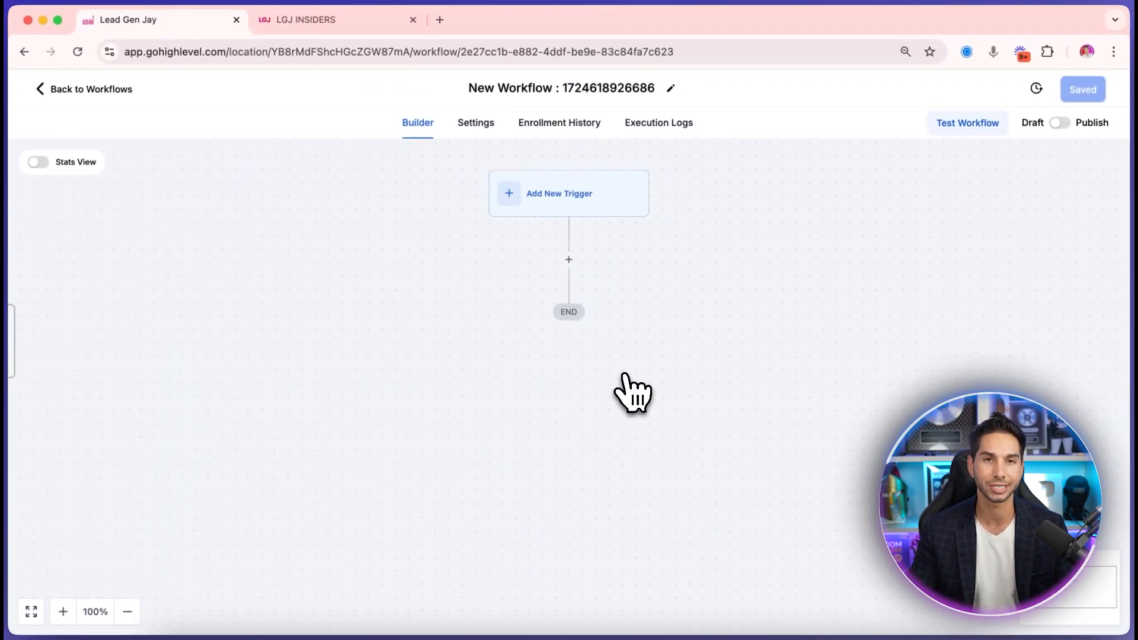
# Review the new workflow's contact and communication settings, including re-entry, timezone and time window, and return to the builder
pyautogui.click(475, 122)
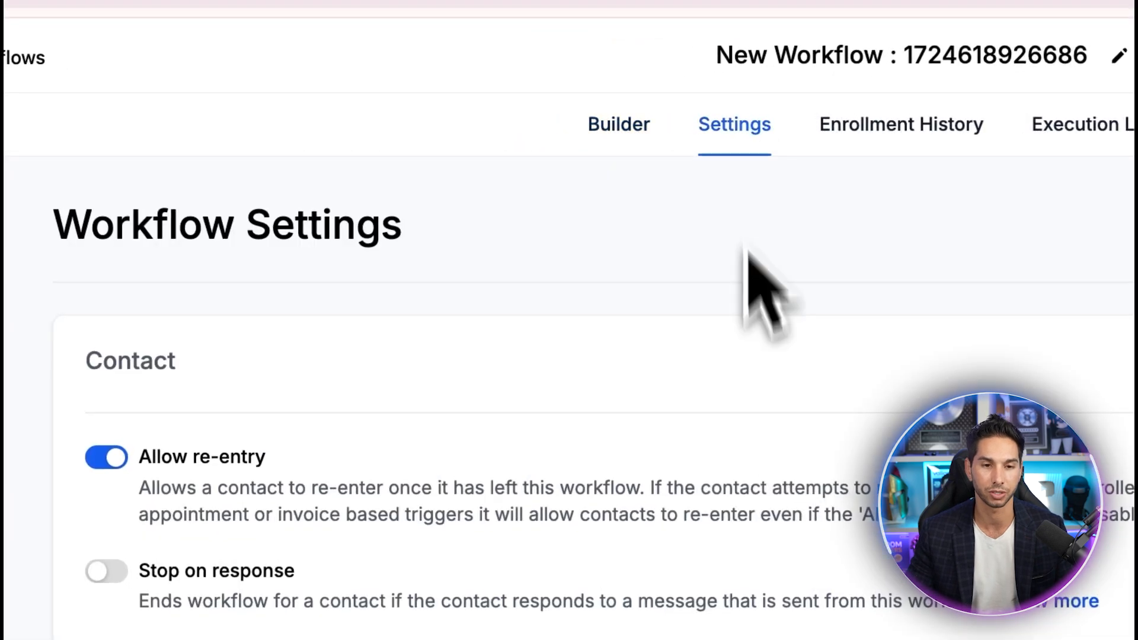
pyautogui.scroll(-5, 178, 592)
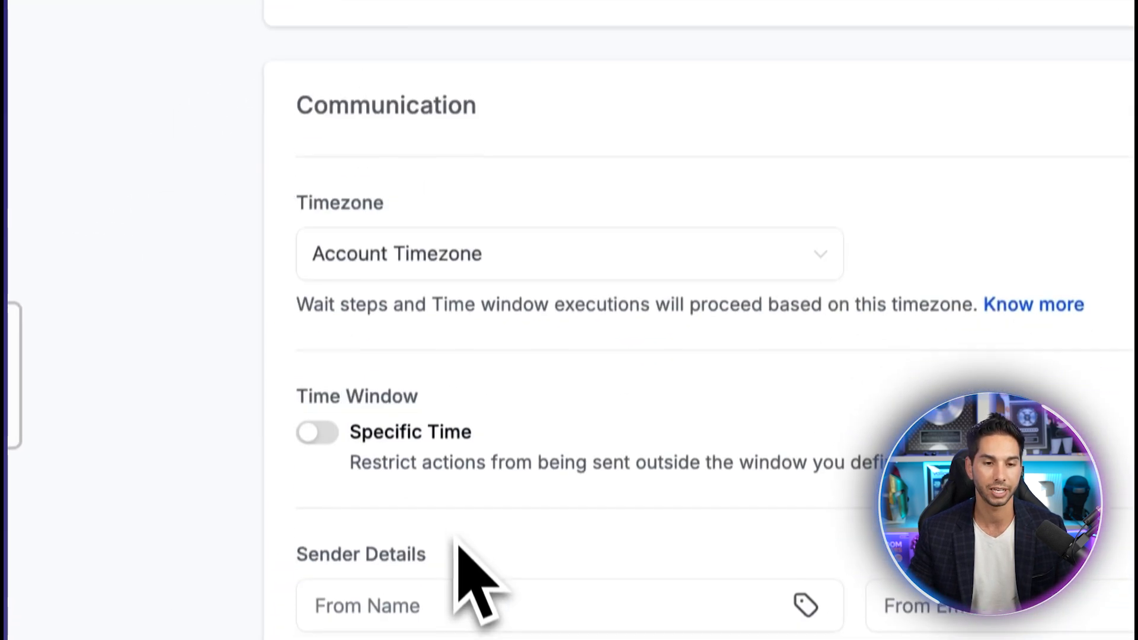
pyautogui.scroll(1, 438, 527)
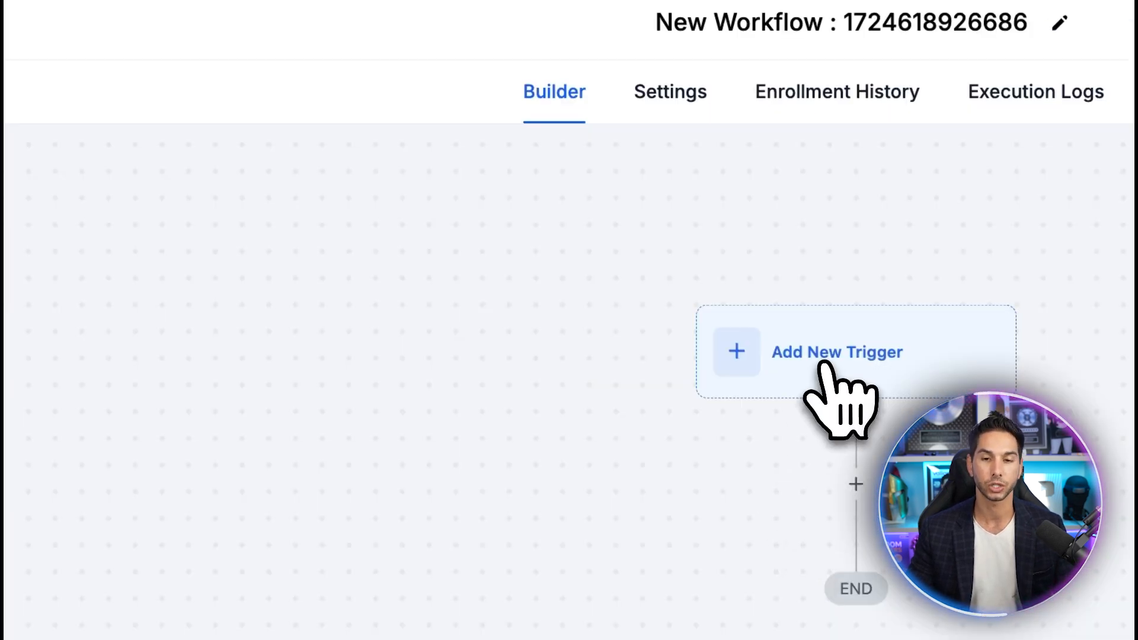
# Open the choice of triggers for the workflow and look through the Contact, Events, Appointments and Opportunities triggers
pyautogui.click(819, 362)
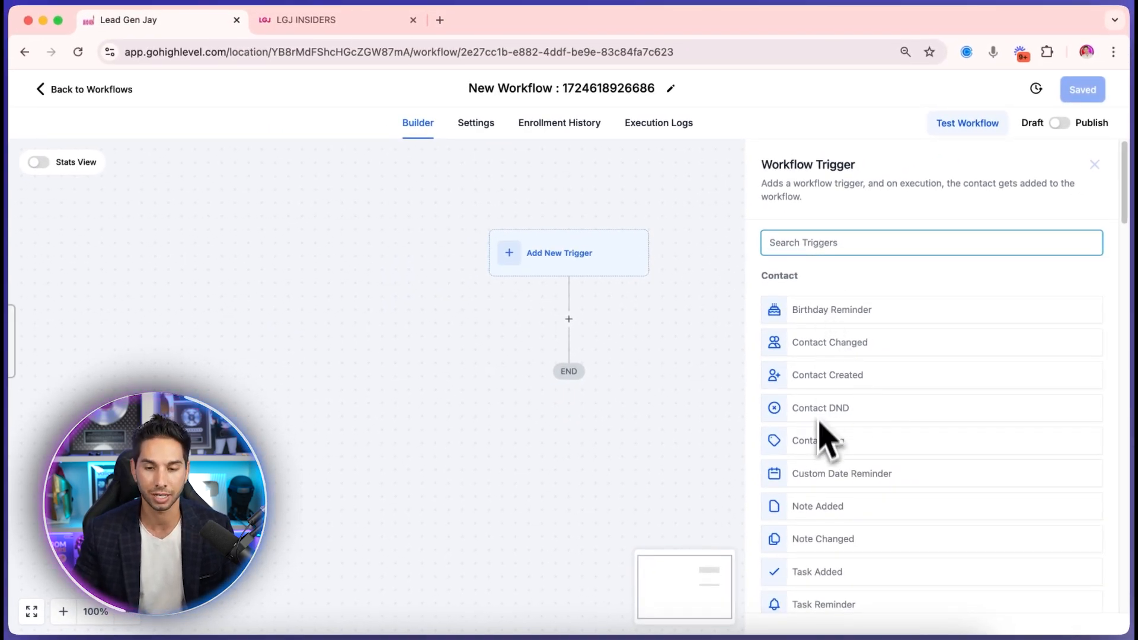
pyautogui.scroll(-5, 820, 441)
pyautogui.scroll(-4, 821, 453)
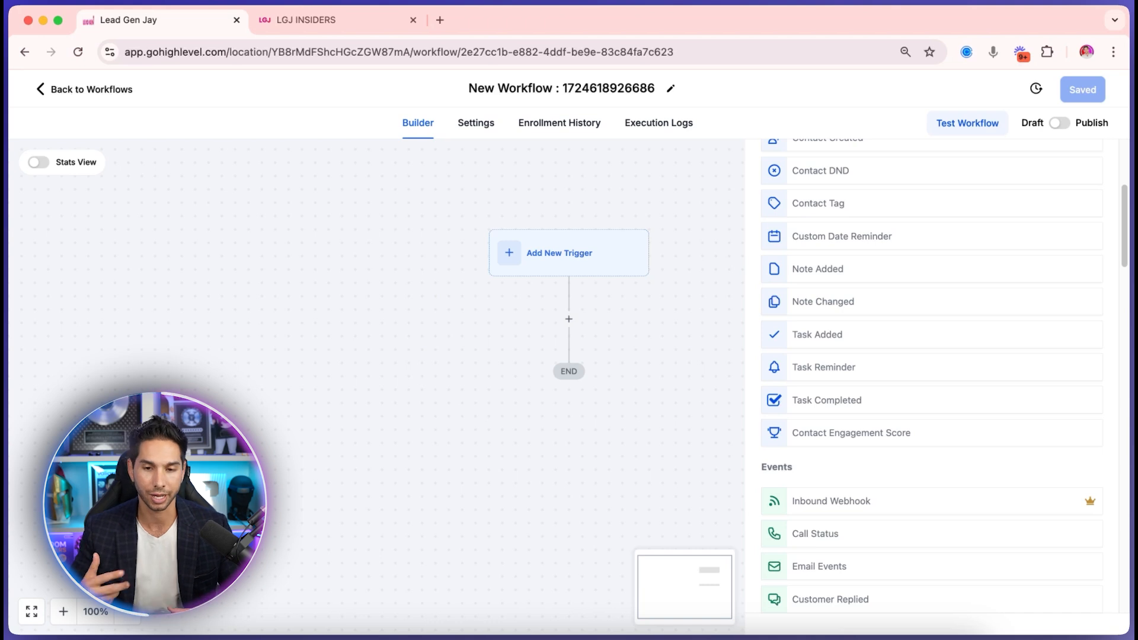
pyautogui.scroll(-8, 820, 348)
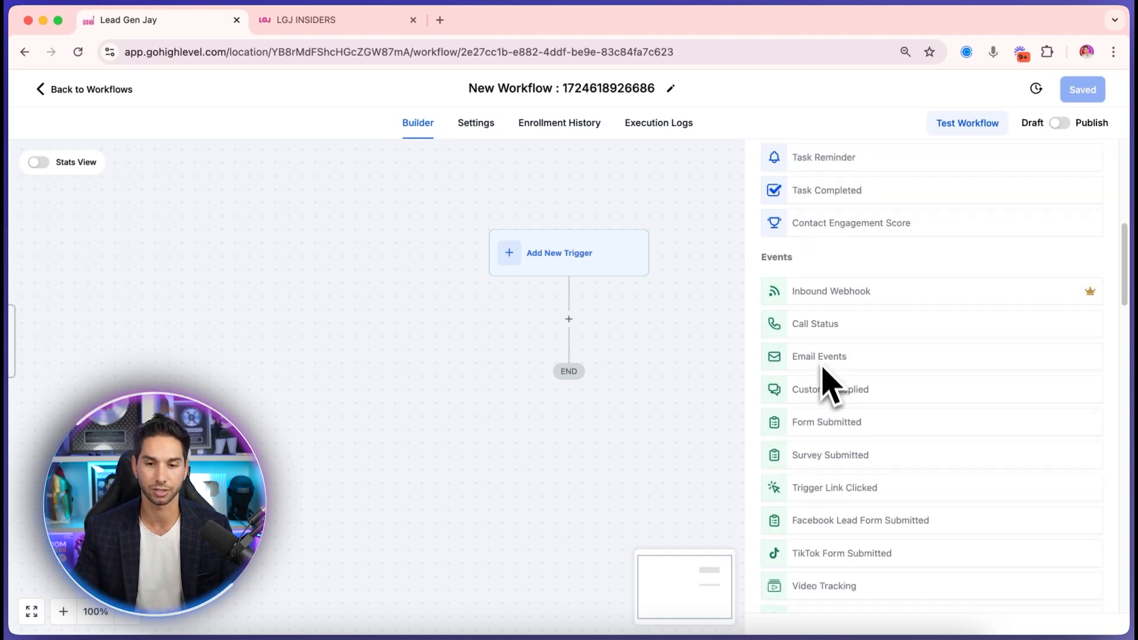
pyautogui.scroll(-1, 815, 379)
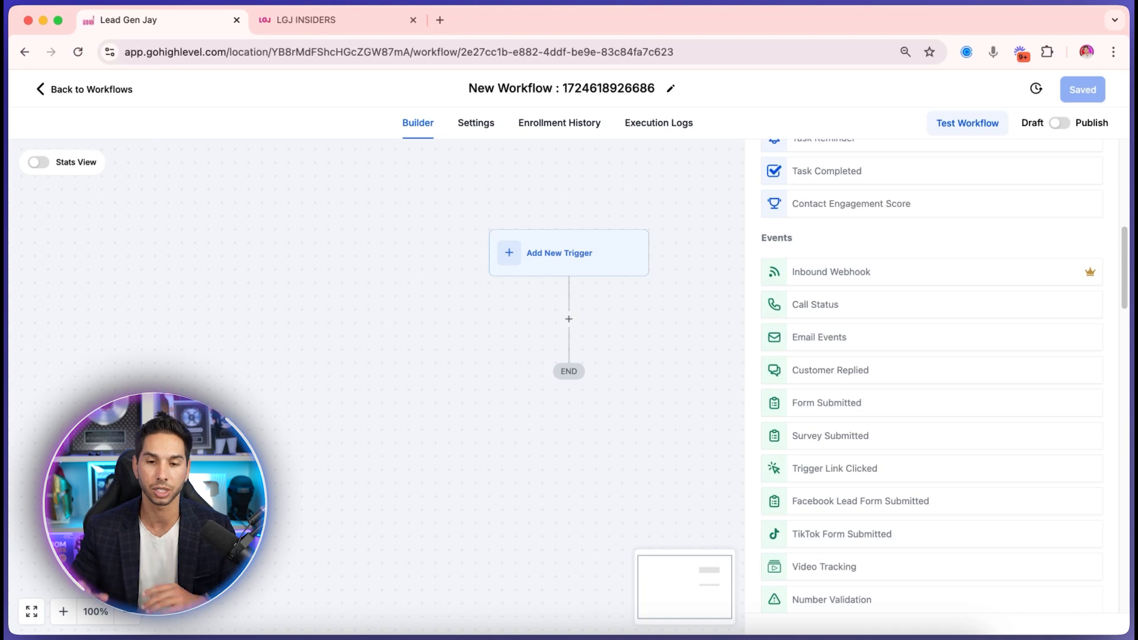
pyautogui.scroll(-7, 820, 386)
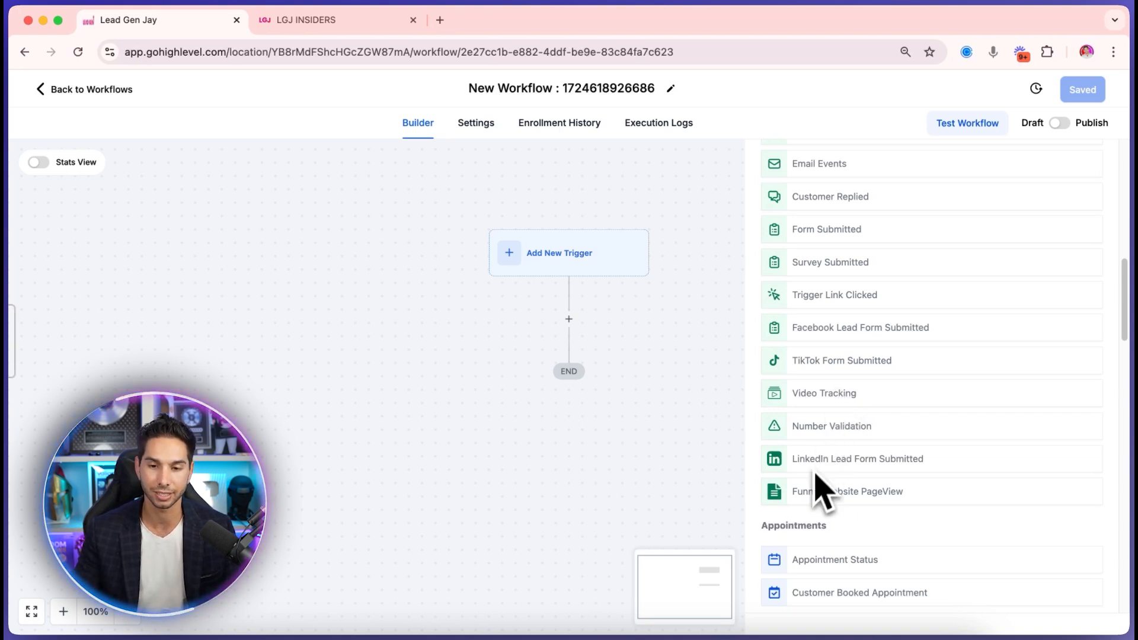
pyautogui.scroll(-1, 818, 483)
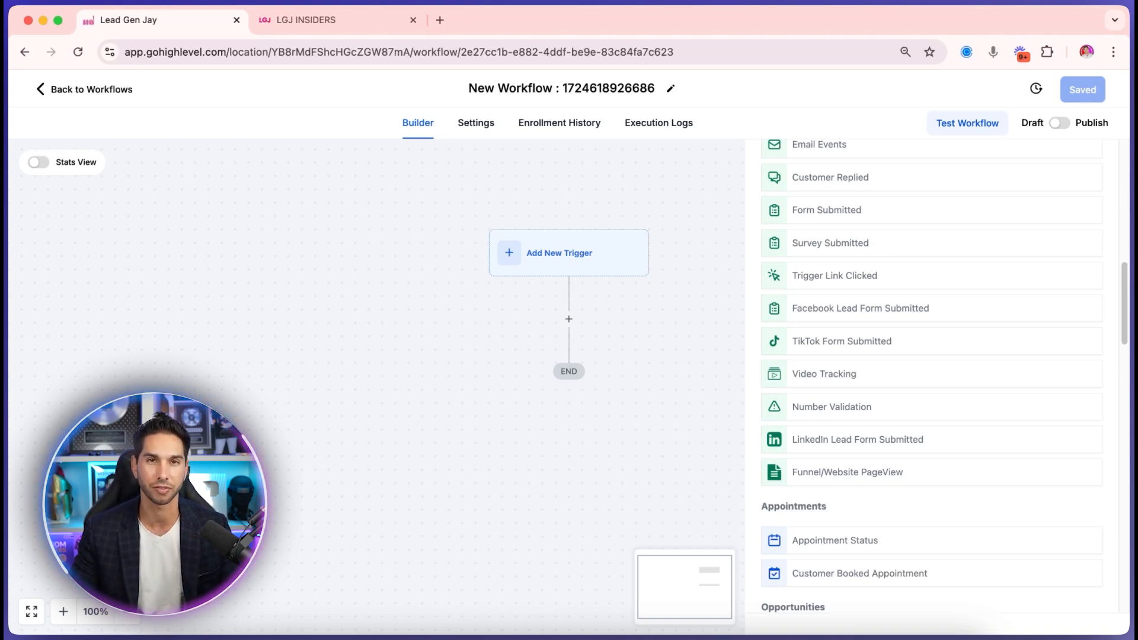
pyautogui.scroll(-4, 859, 318)
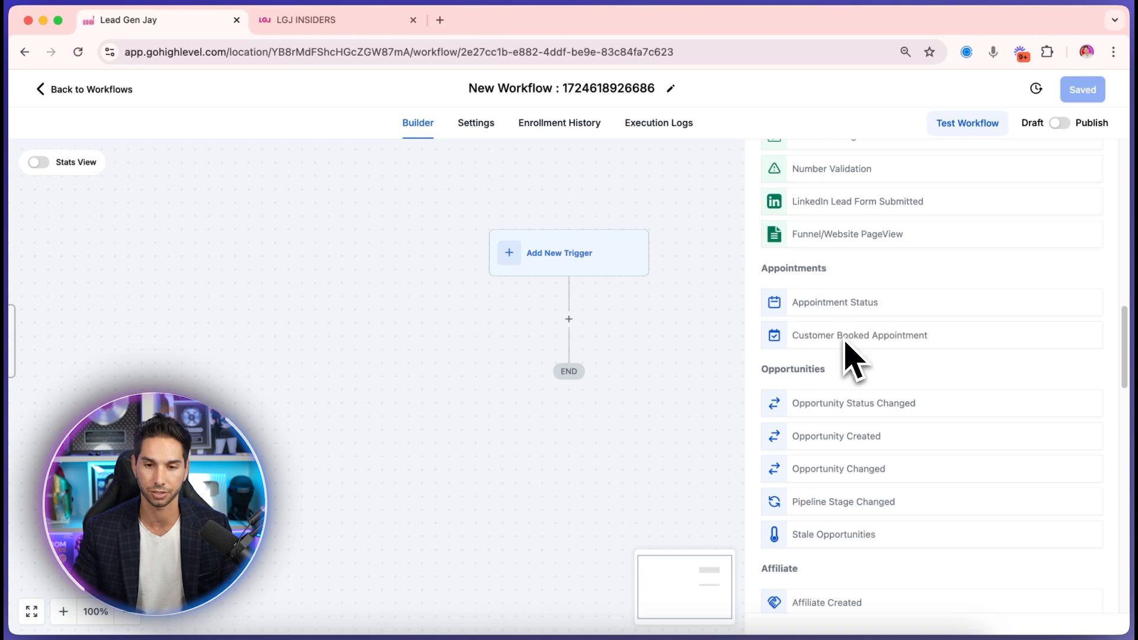
pyautogui.scroll(-2, 788, 332)
# Examine the Affiliate triggers and revisit the Appointments and Opportunities triggers above them
pyautogui.doubleClick(820, 274)
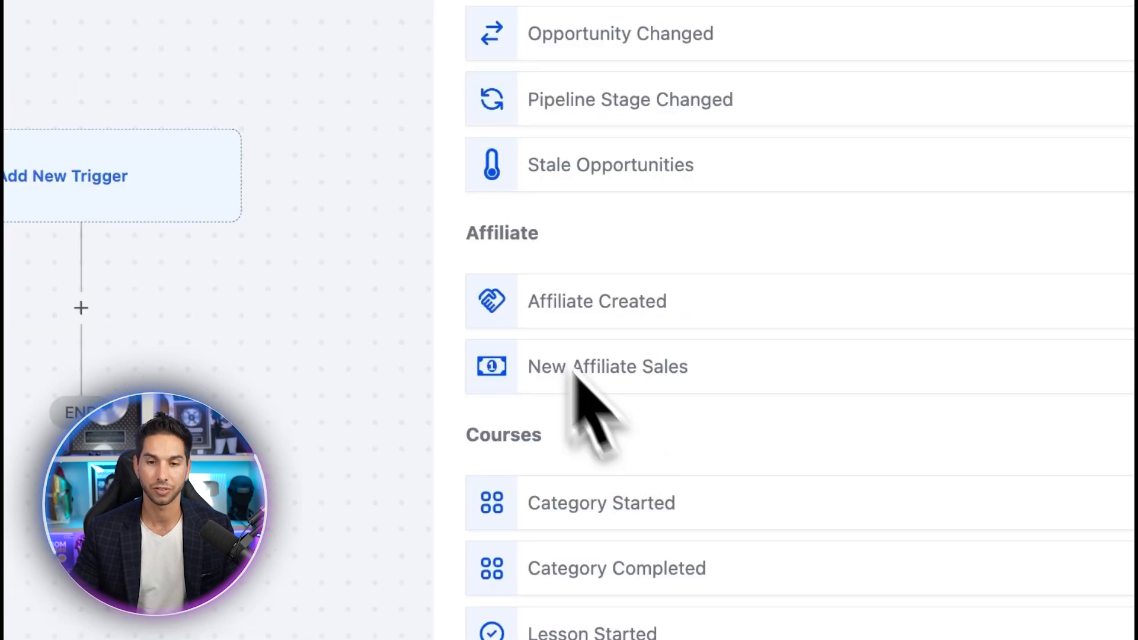
pyautogui.doubleClick(782, 474)
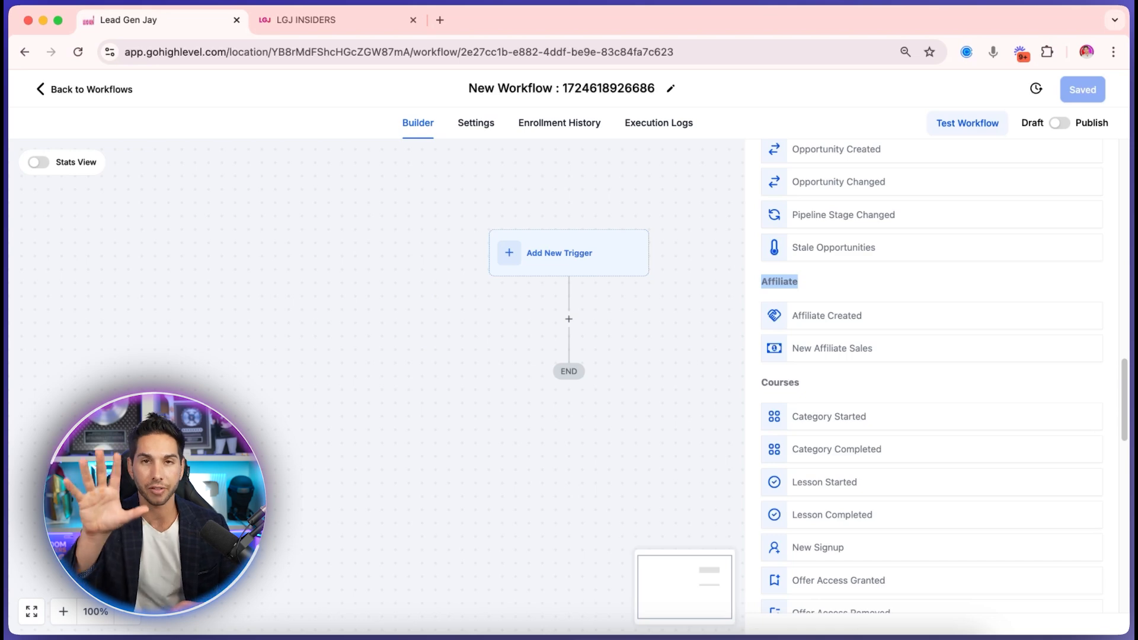
pyautogui.click(809, 286)
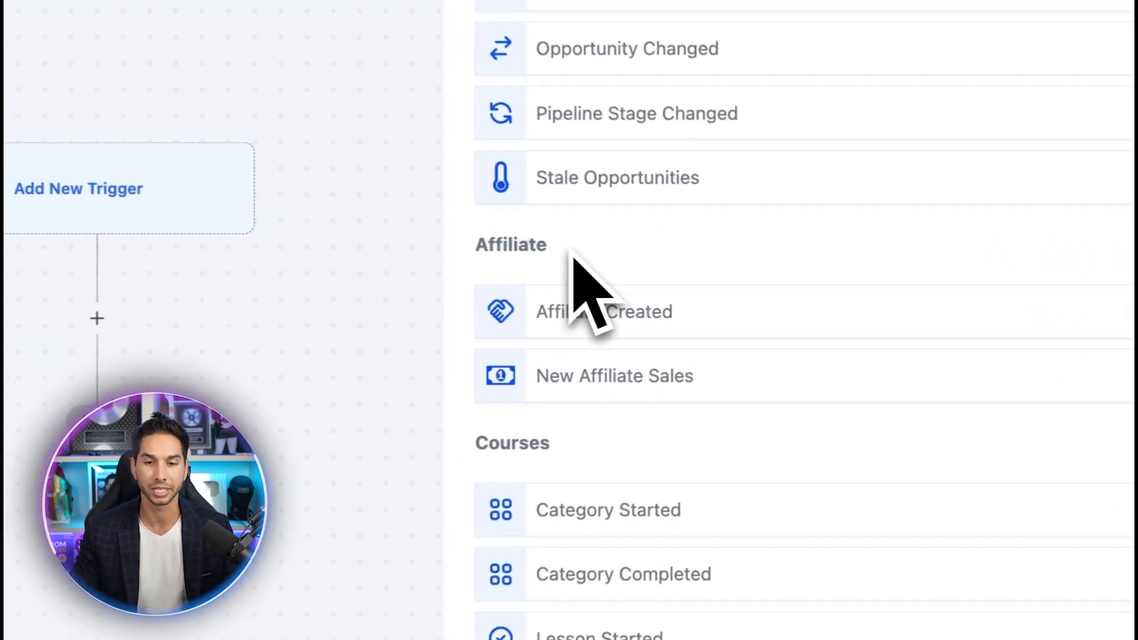
pyautogui.scroll(1, 803, 350)
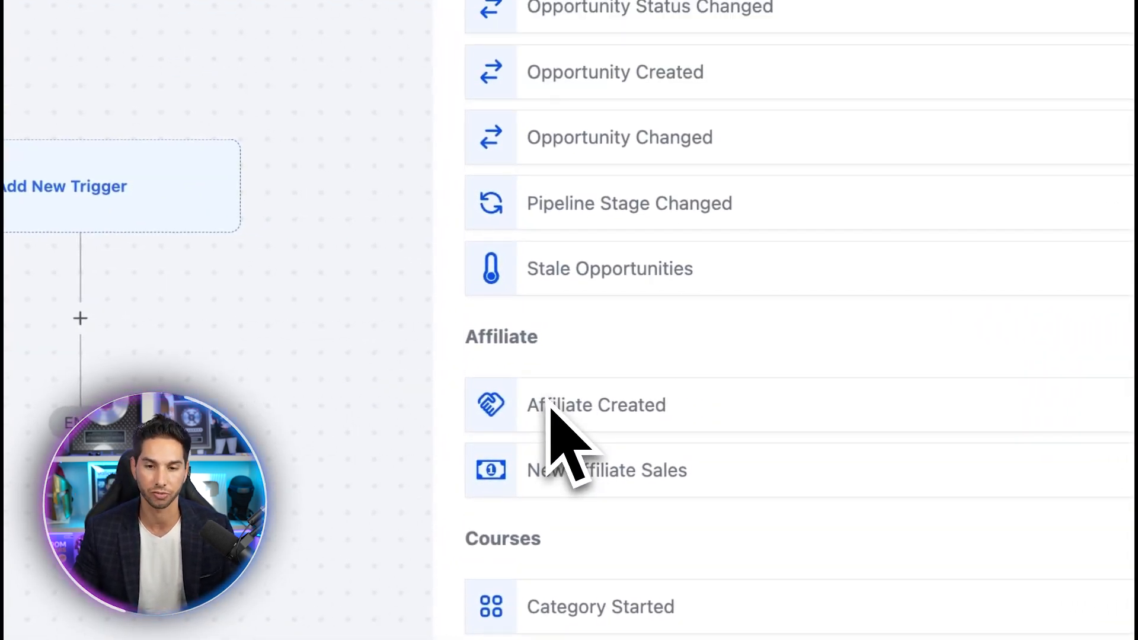
pyautogui.scroll(4, 558, 514)
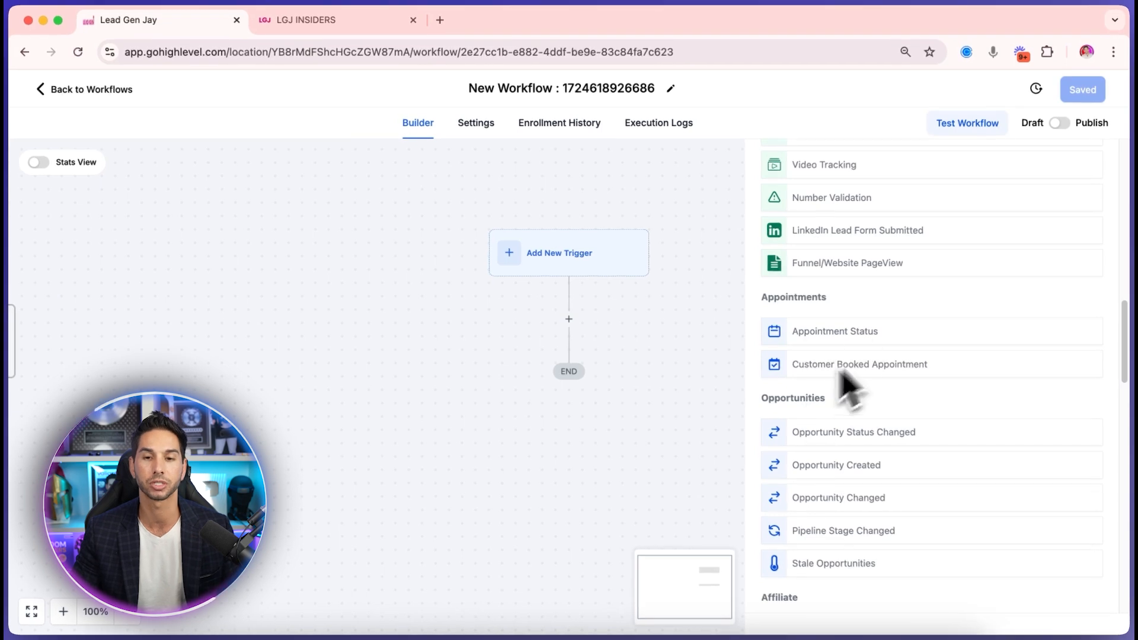
pyautogui.scroll(1, 837, 373)
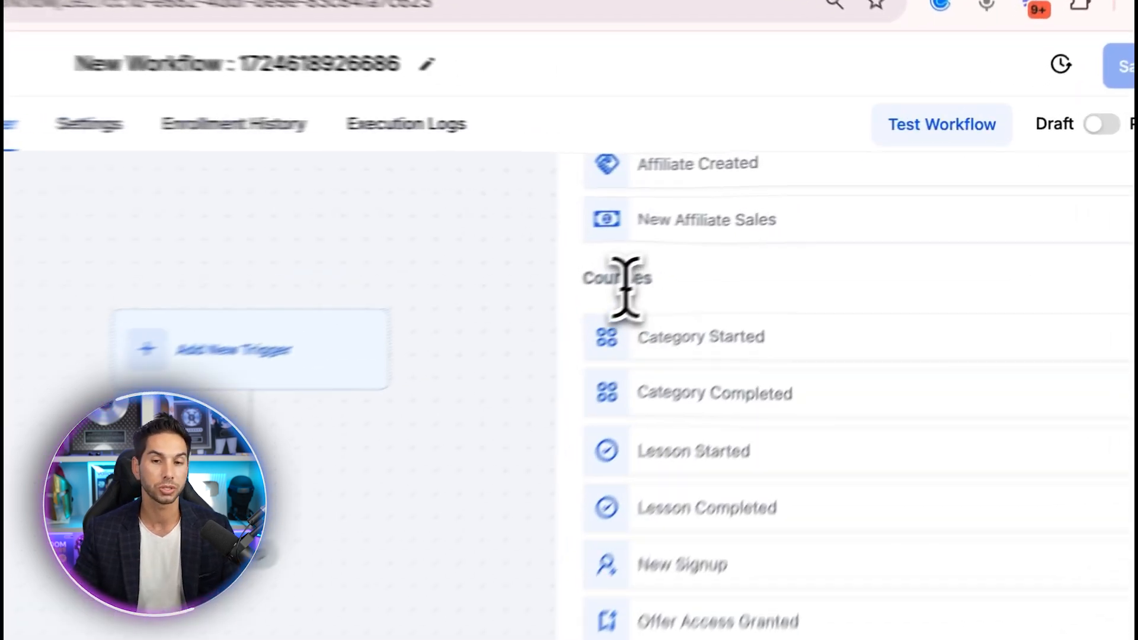
# Examine the Courses and Payments triggers available for the workflow
pyautogui.doubleClick(785, 216)
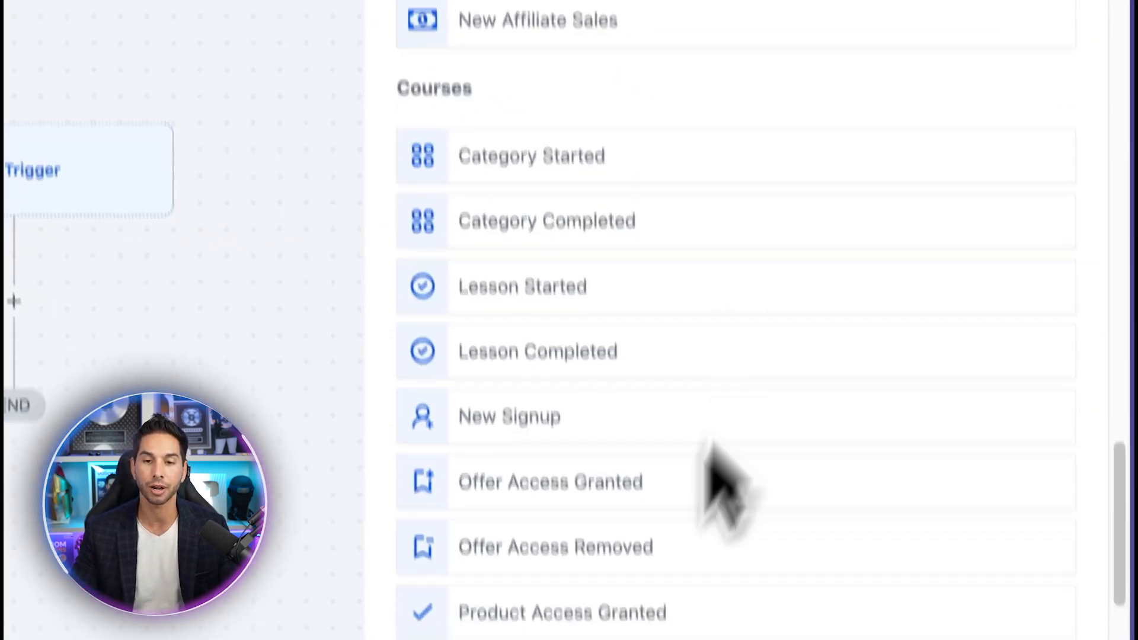
pyautogui.scroll(-1, 557, 355)
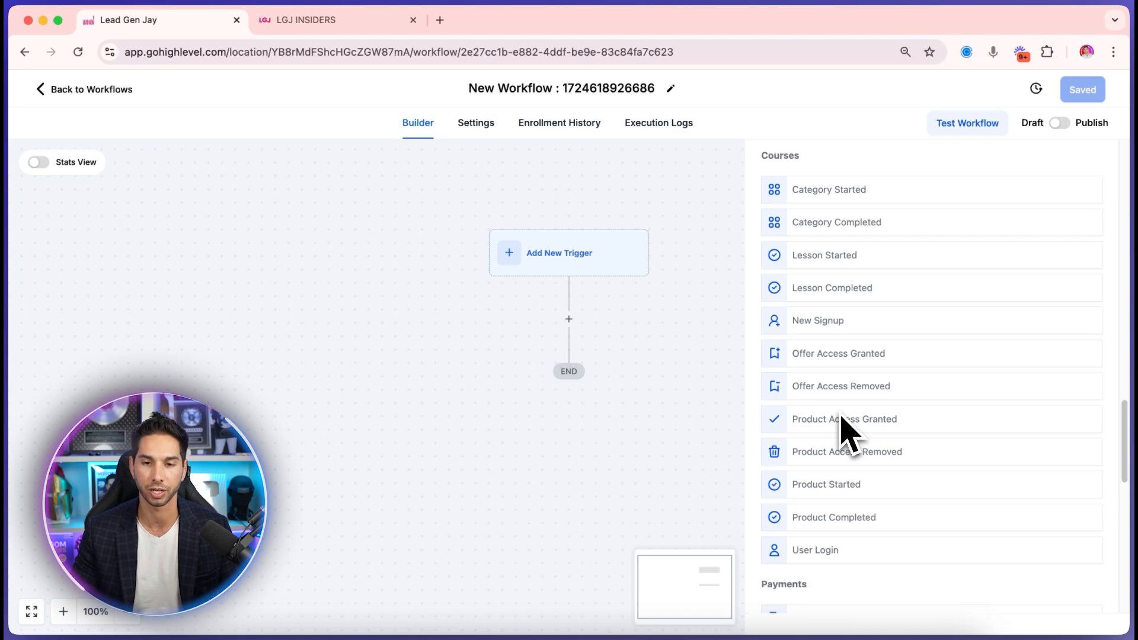
pyautogui.moveTo(762, 584); pyautogui.dragTo(812, 585)
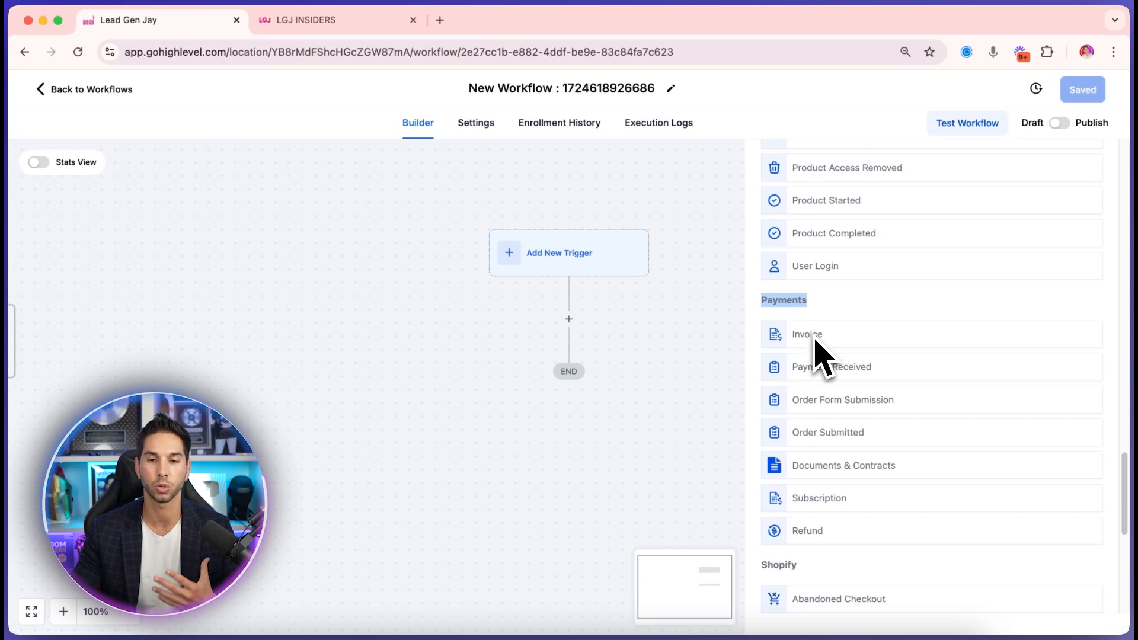
pyautogui.scroll(-2, 816, 343)
pyautogui.scroll(-1, 824, 363)
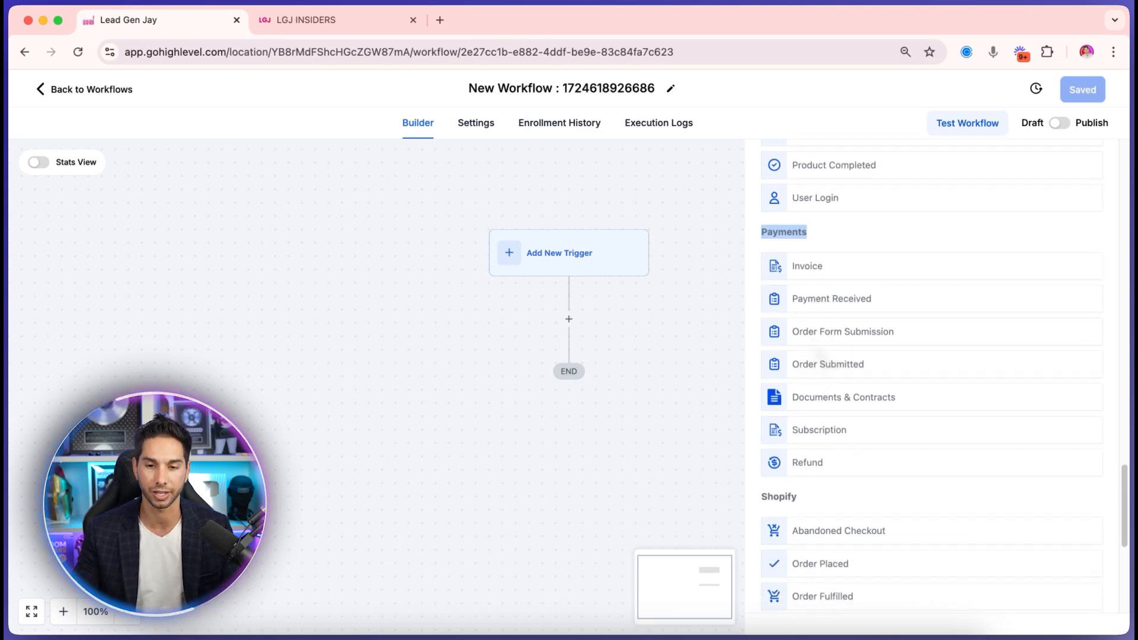
# Examine the Shopify, IVR, Facebook/Instagram Events, Communities and Certificates triggers
pyautogui.scroll(-2, 819, 352)
pyautogui.doubleClick(791, 333)
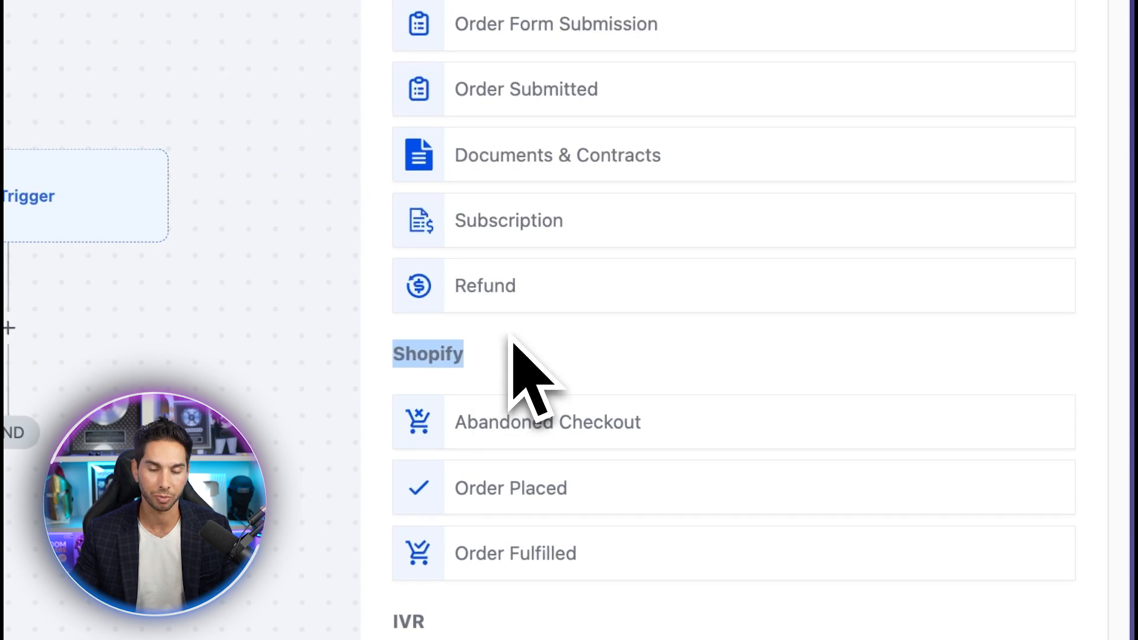
pyautogui.scroll(-3, 543, 384)
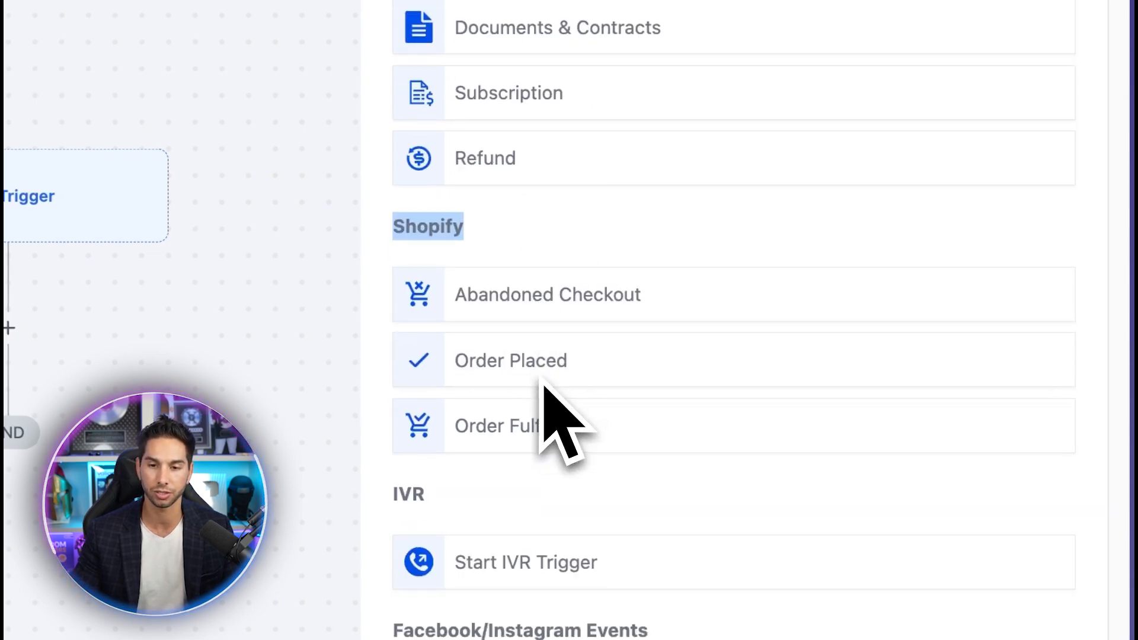
pyautogui.scroll(-4, 542, 385)
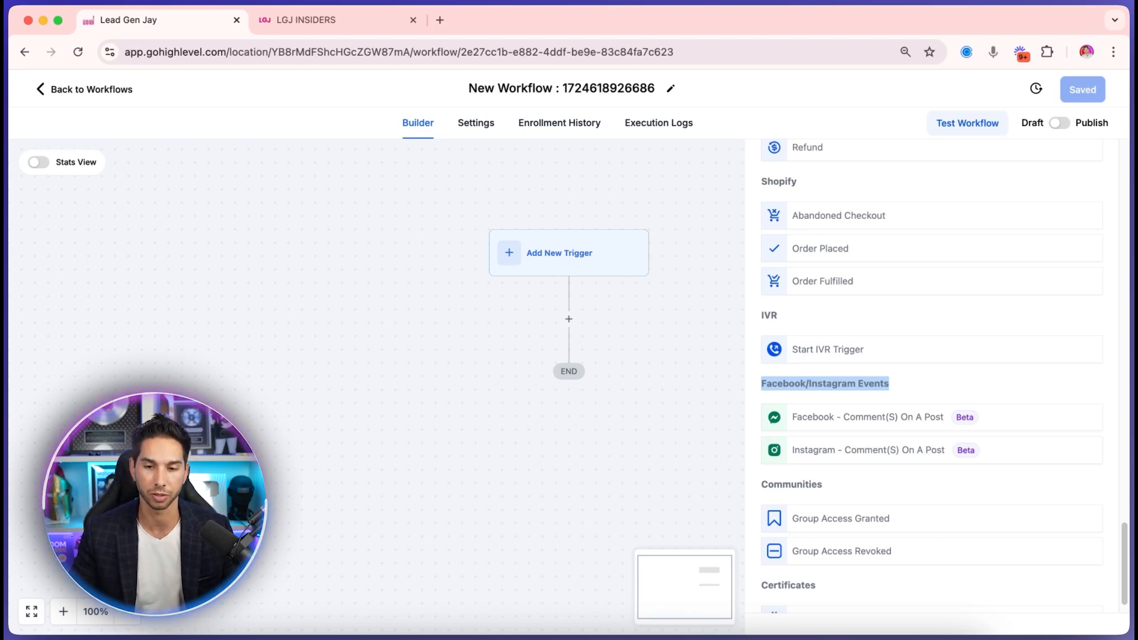
pyautogui.doubleClick(855, 590)
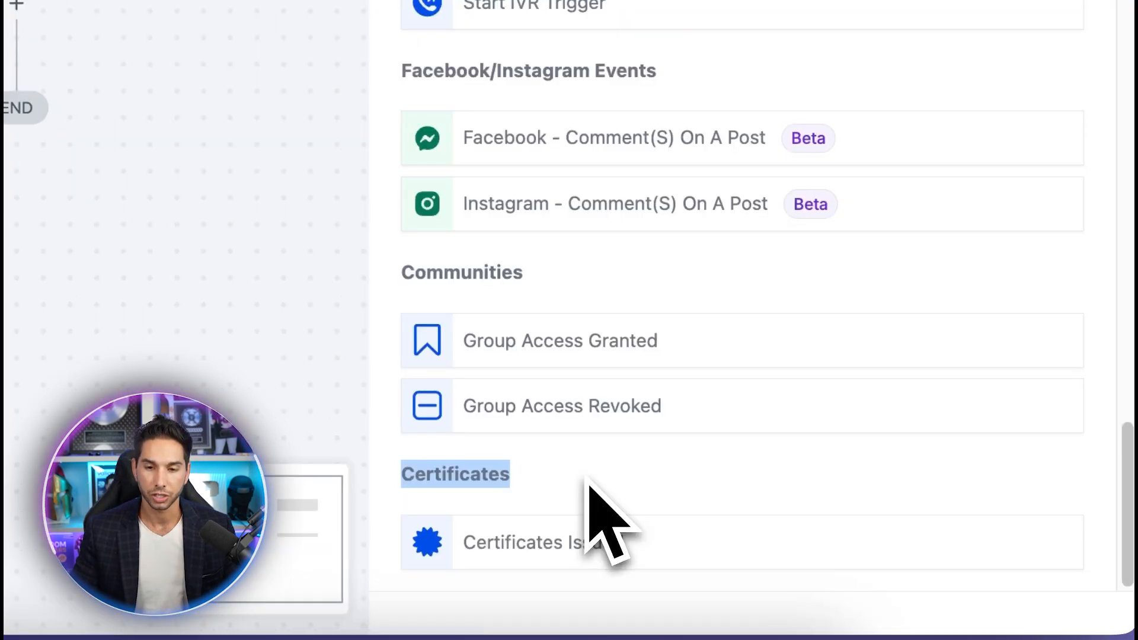
pyautogui.doubleClick(556, 270)
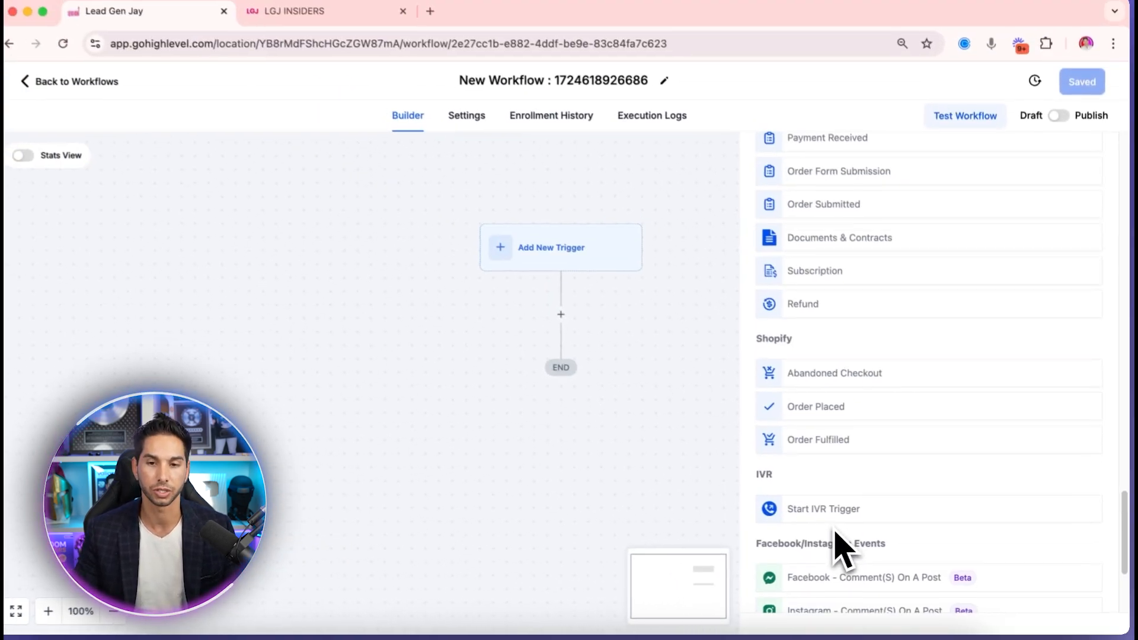
# Add a Contact Tag trigger to the workflow and open the choice of actions that follow it
pyautogui.scroll(20, 844, 533)
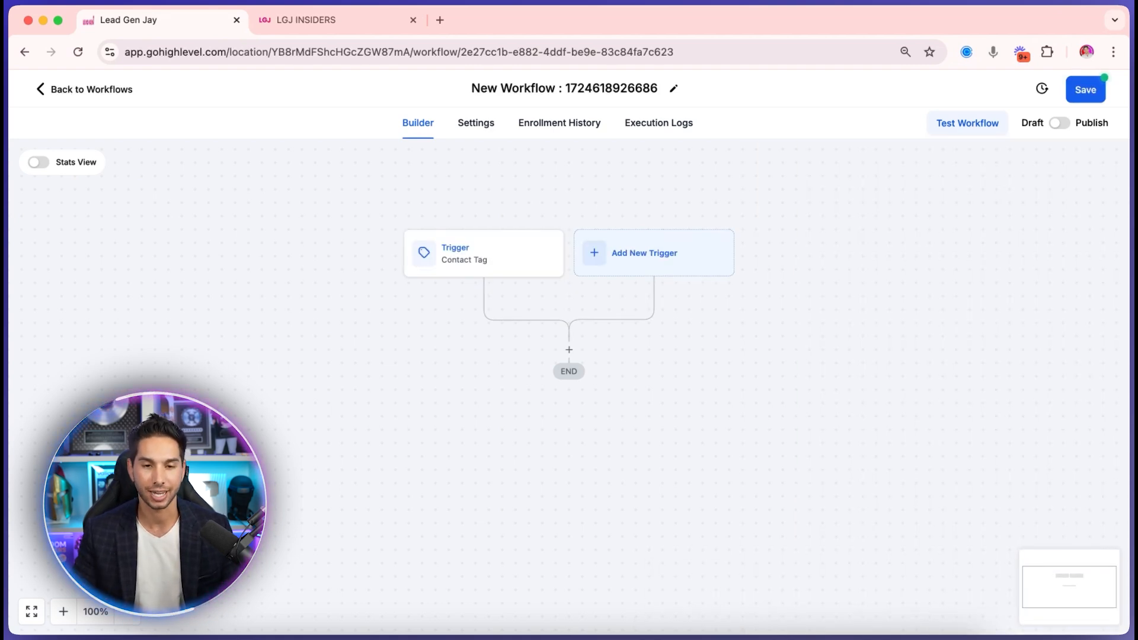
pyautogui.click(569, 349)
# Examine the Contact actions available for the workflow, from Create Contact to Remove Contact Followers
pyautogui.scroll(-5, 824, 365)
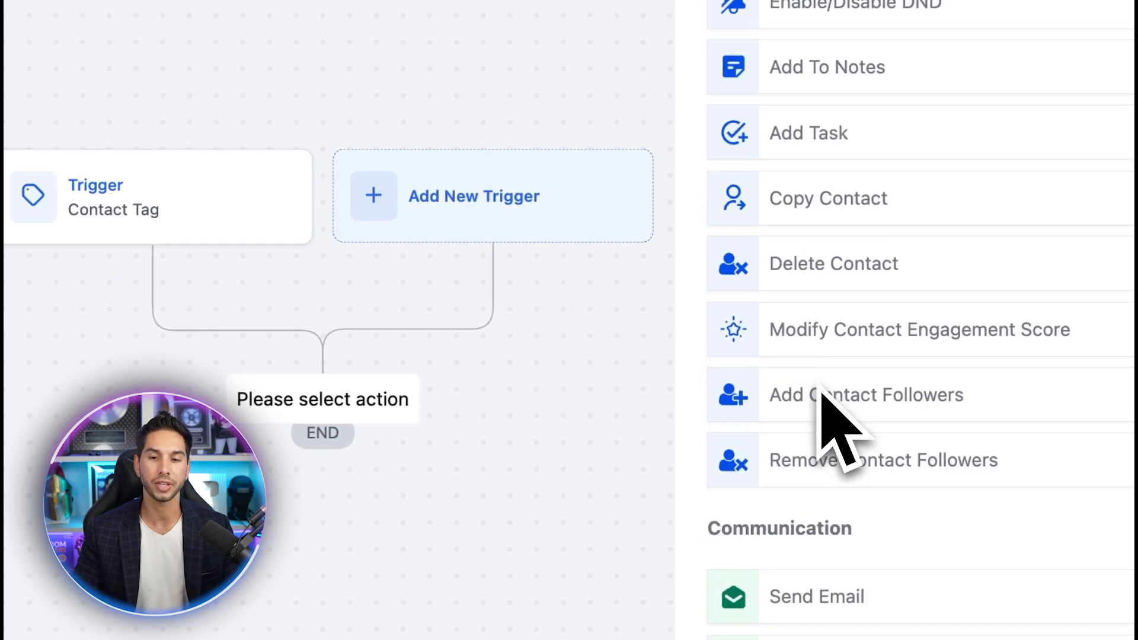
pyautogui.scroll(-1, 818, 385)
pyautogui.scroll(6, 818, 383)
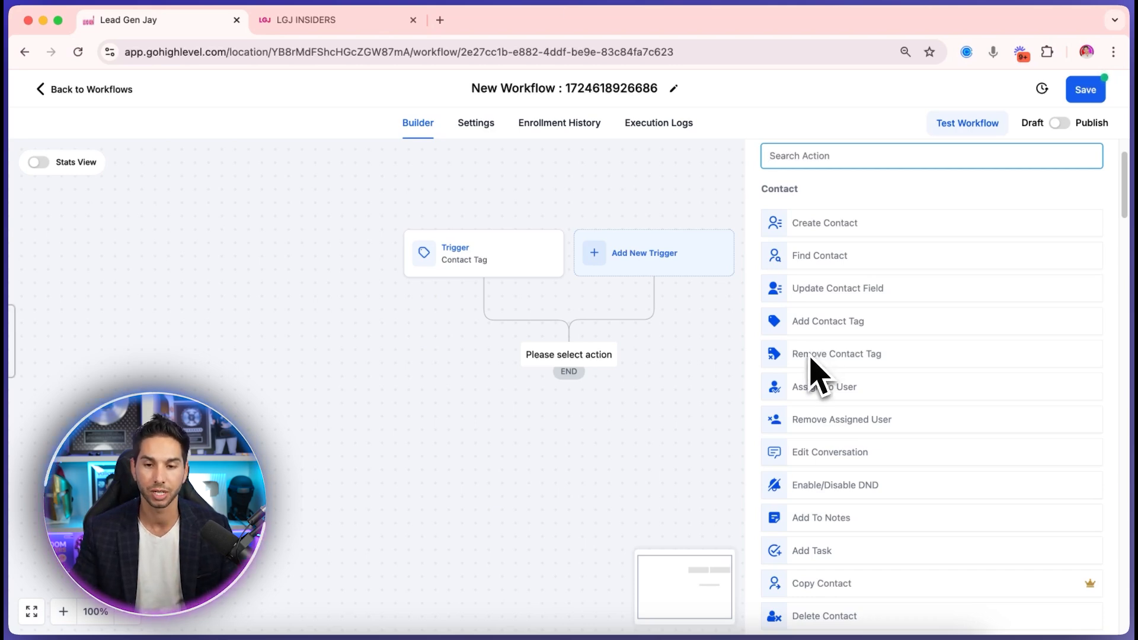
pyautogui.scroll(-3, 812, 368)
pyautogui.scroll(-5, 811, 364)
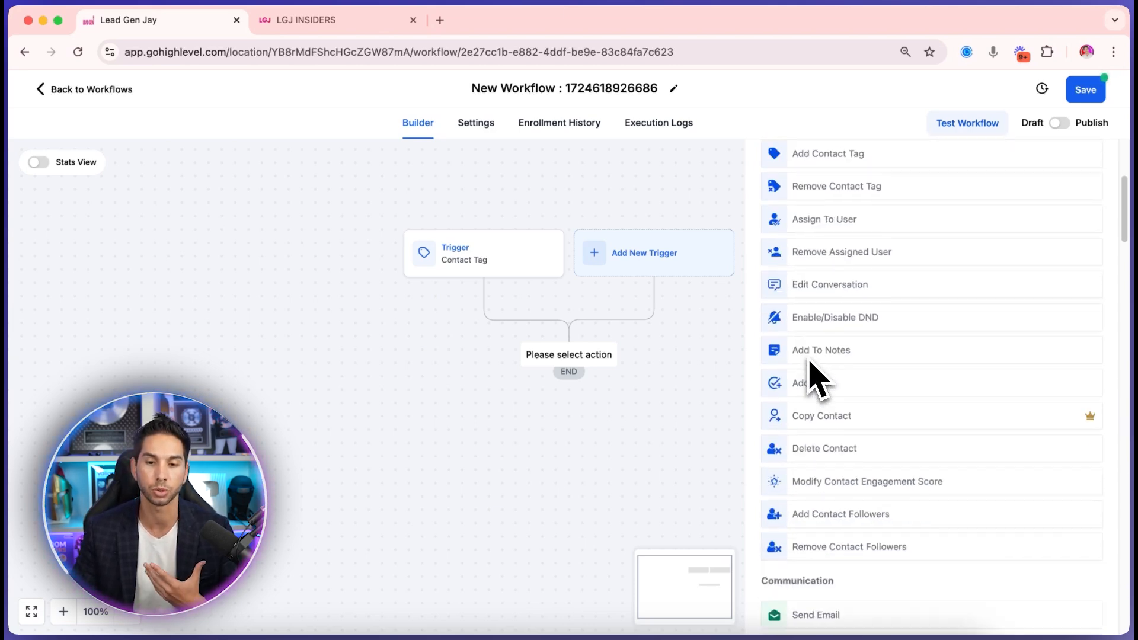
pyautogui.scroll(7, 811, 364)
pyautogui.scroll(2, 815, 379)
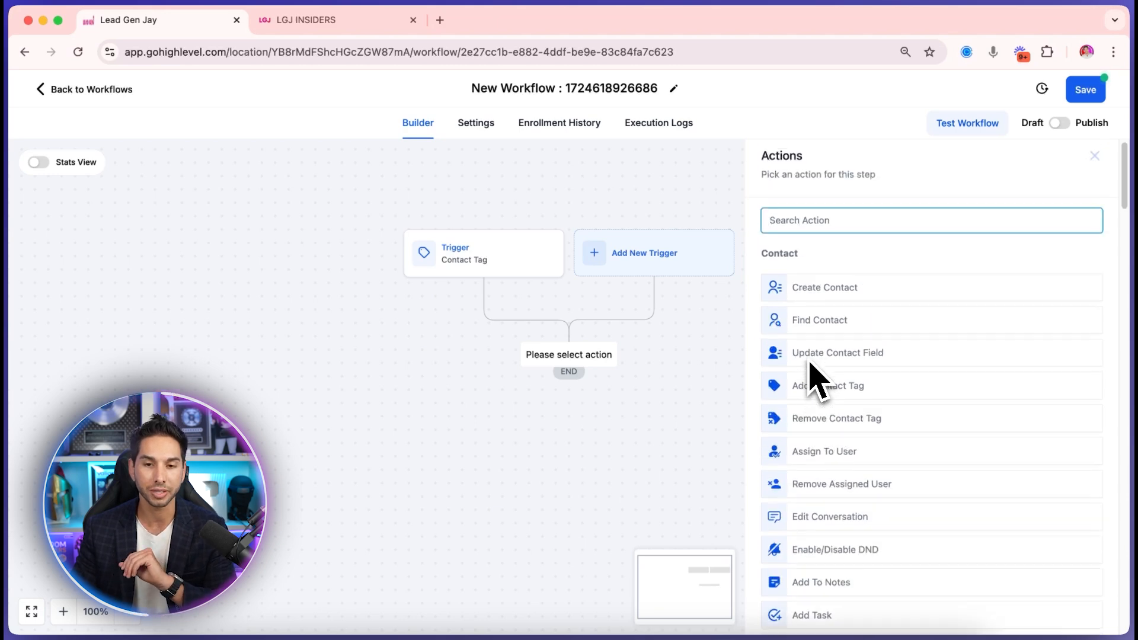
pyautogui.scroll(-4, 801, 360)
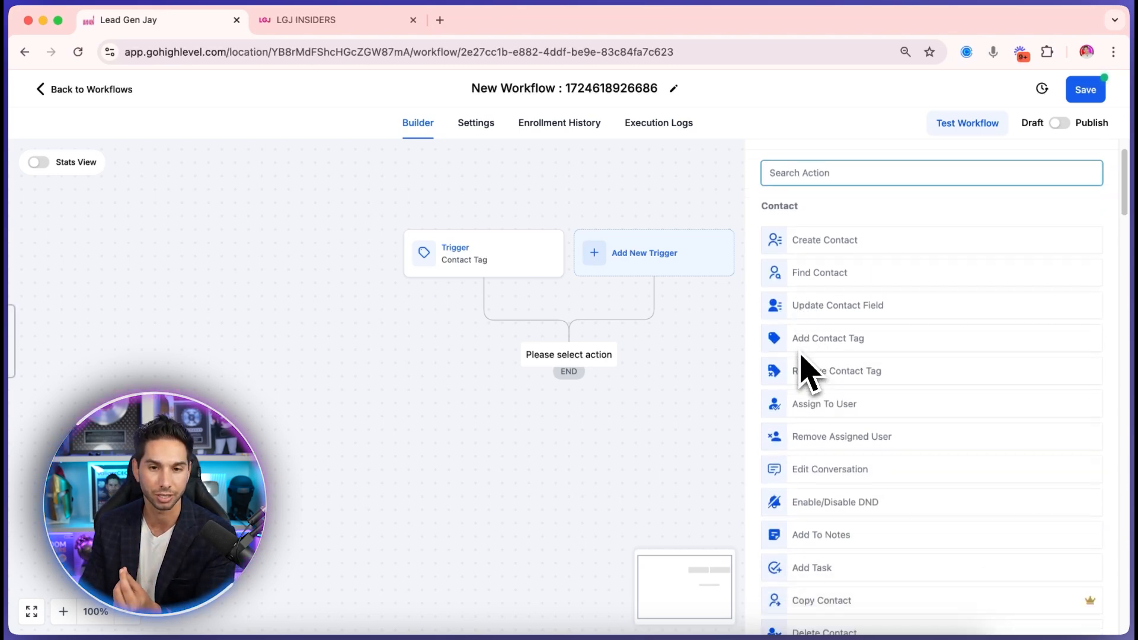
# Examine the Communication actions available for the workflow, such as Send Email, Send SMS, Voicemail and Conversation AI
pyautogui.scroll(-8, 806, 365)
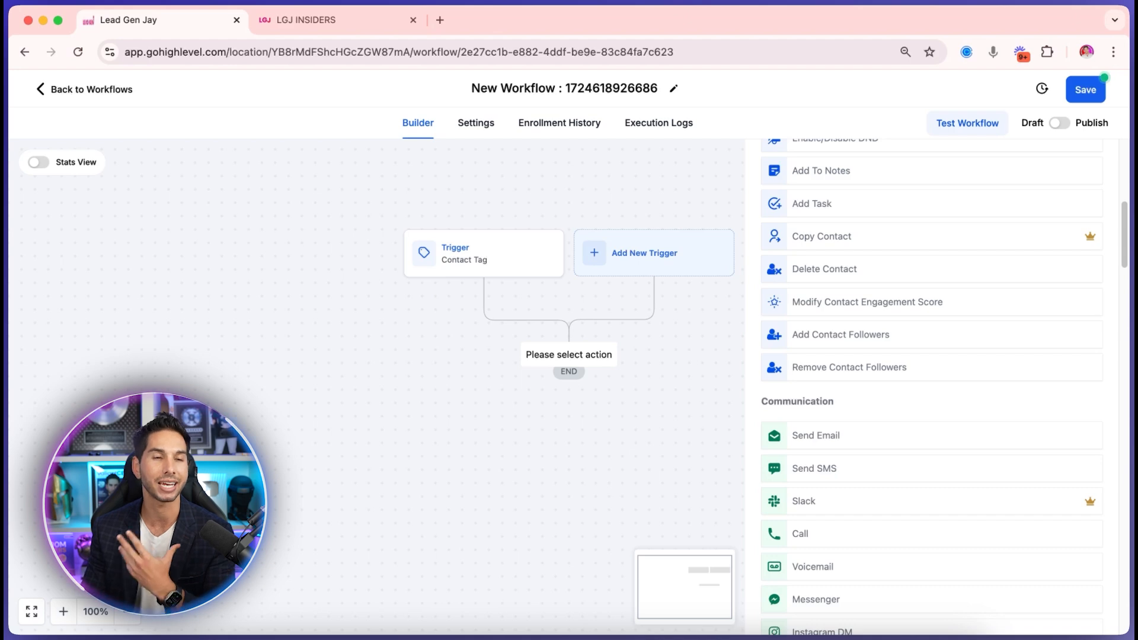
pyautogui.scroll(-1, 931, 387)
pyautogui.scroll(-1, 932, 385)
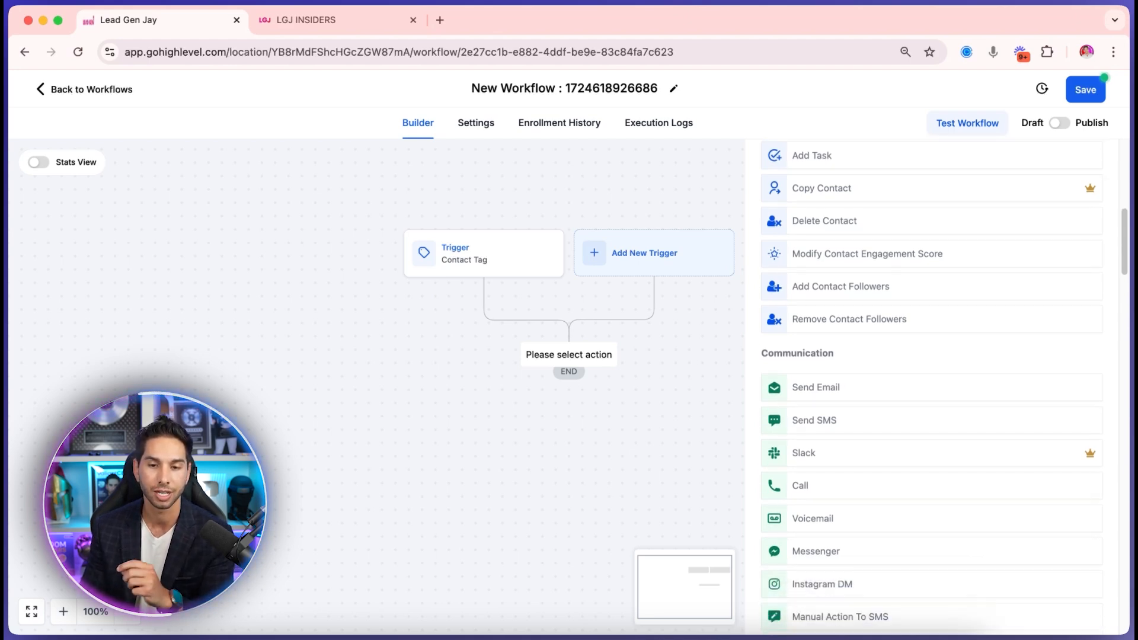
pyautogui.scroll(-3, 821, 436)
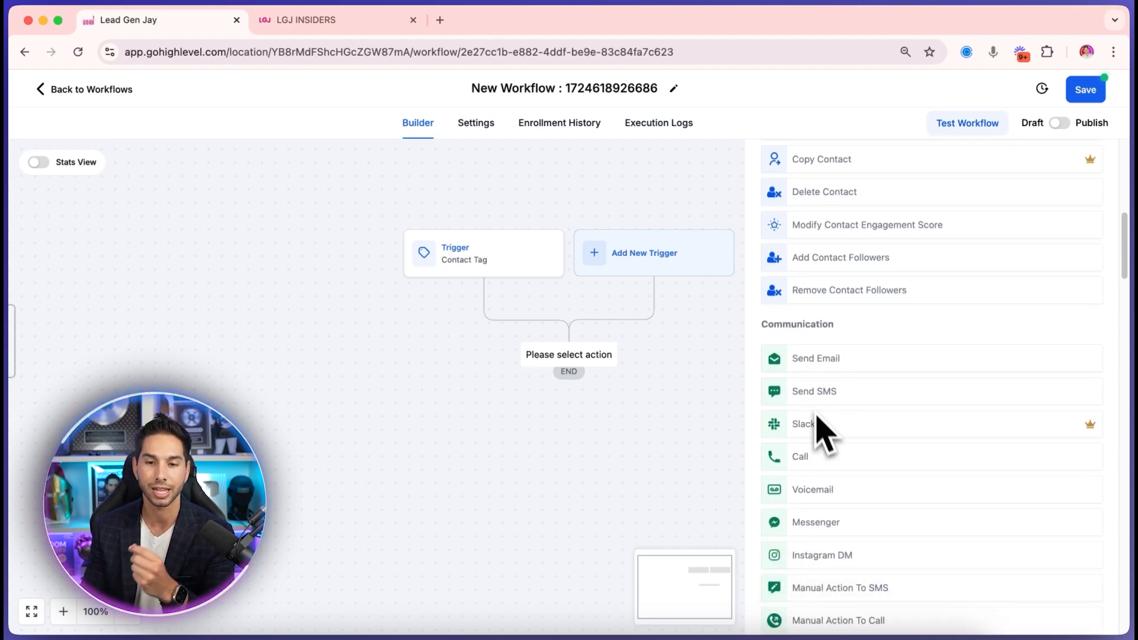
pyautogui.scroll(-7, 820, 436)
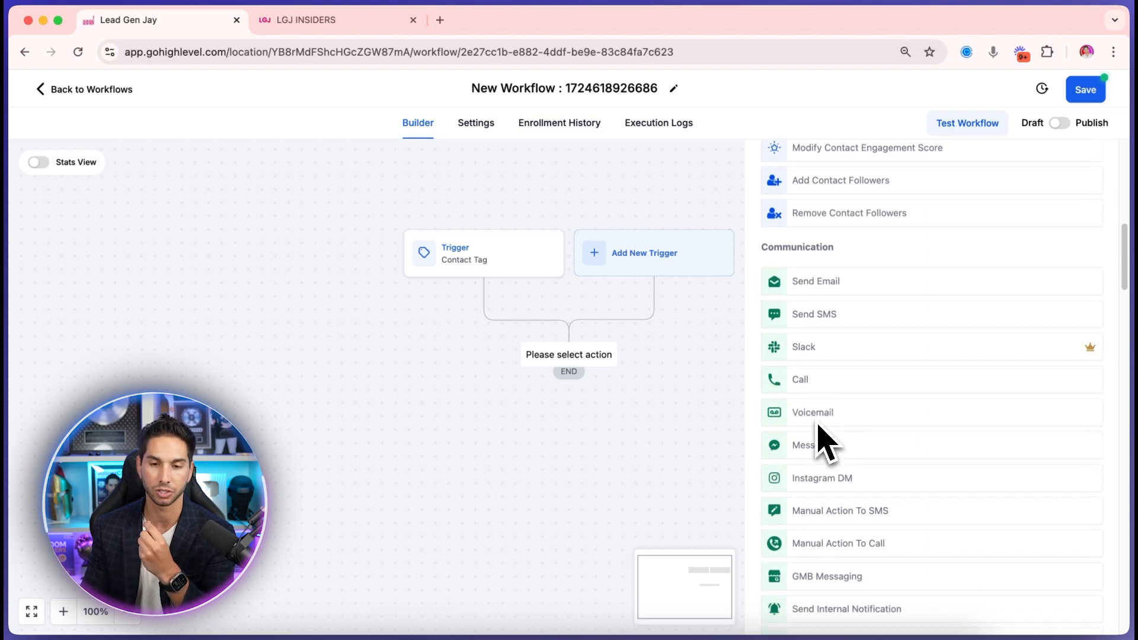
pyautogui.scroll(-20, 821, 436)
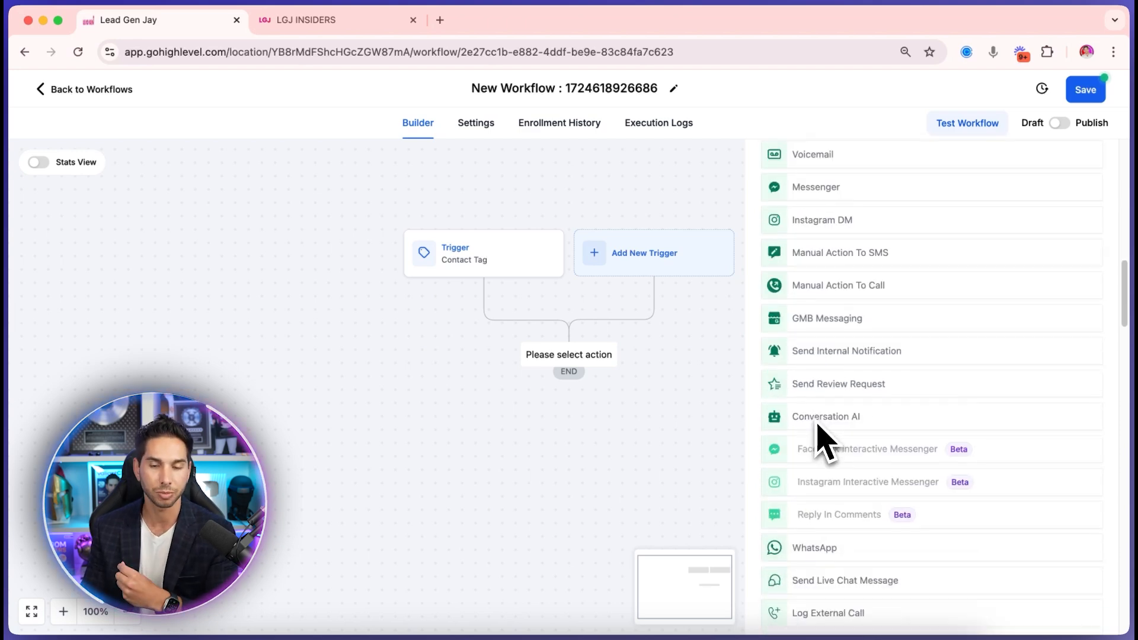
# Examine the Send Data and Internal Tools actions available for the workflow
pyautogui.scroll(-3, 820, 435)
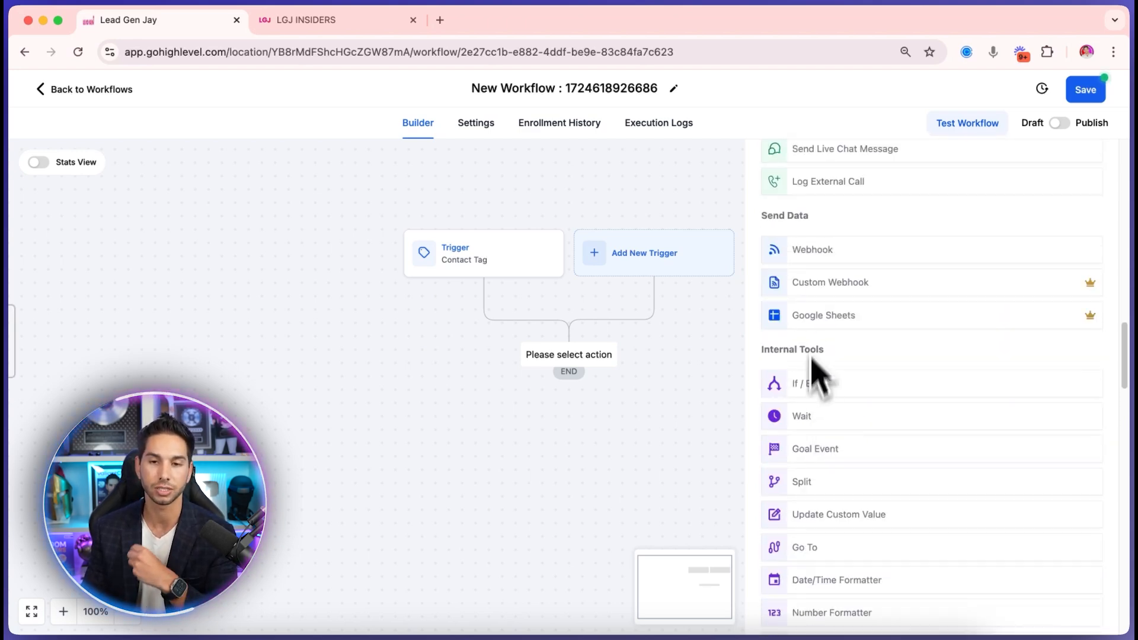
pyautogui.scroll(1, 813, 331)
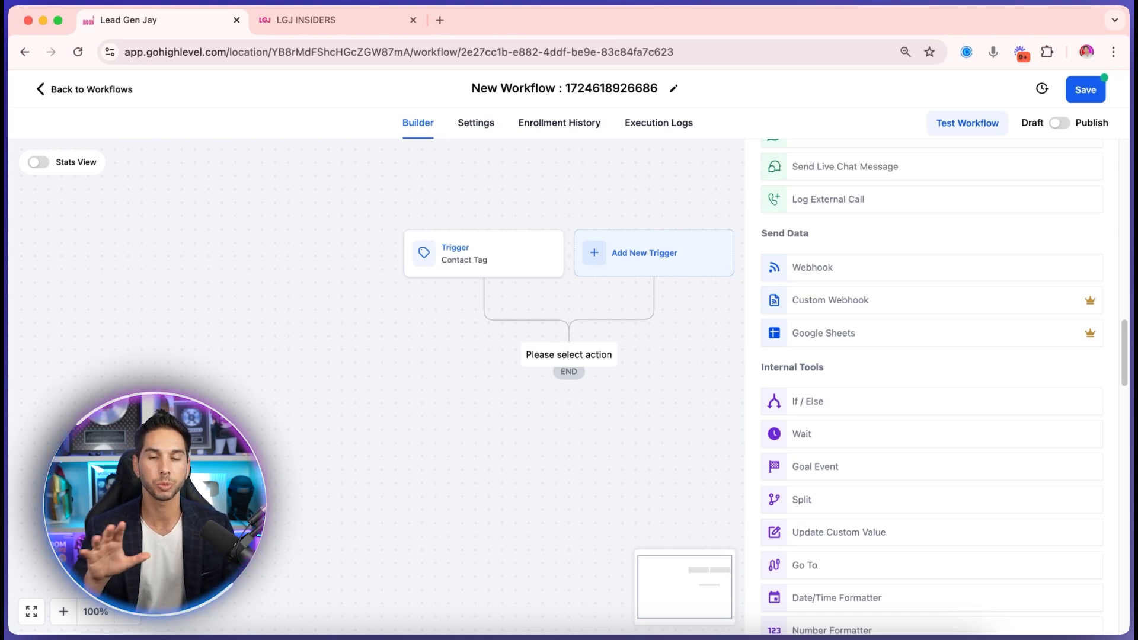
pyautogui.scroll(-5, 830, 344)
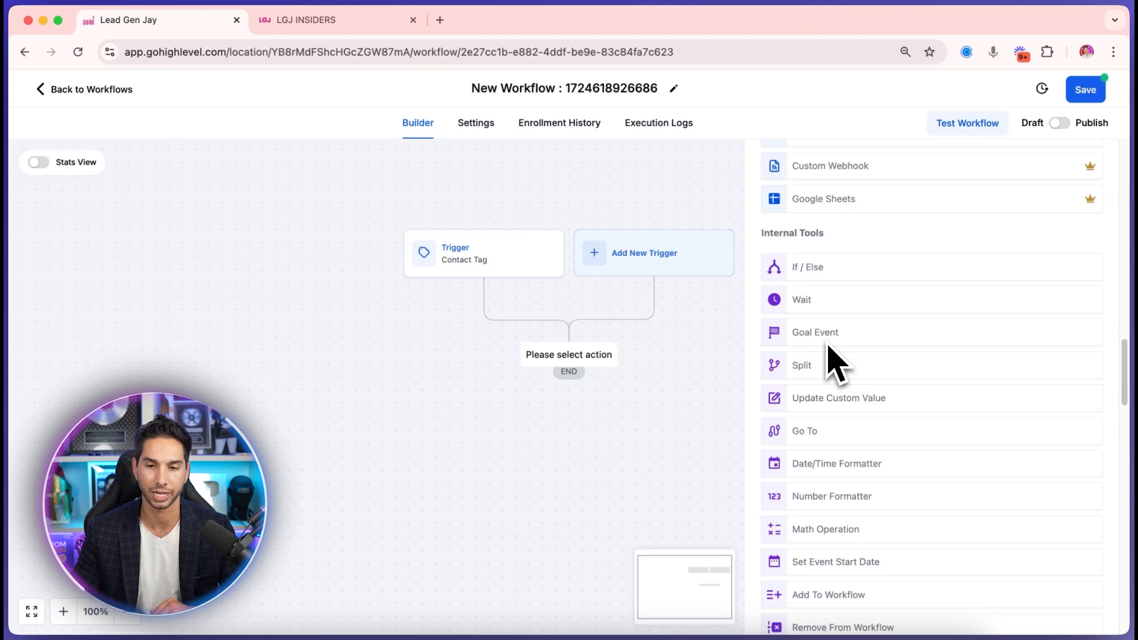
pyautogui.scroll(-5, 829, 347)
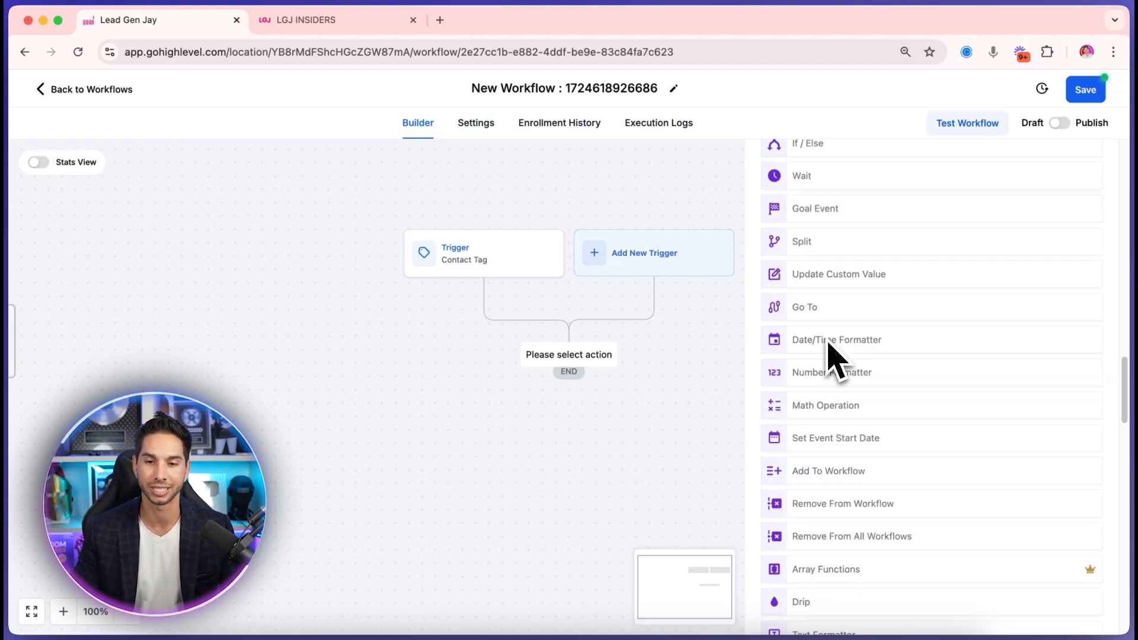
# Examine the Workflow AI, Eliza, Appointments, Opportunity, Payments, Marketing and Affiliate actions
pyautogui.scroll(-15, 828, 351)
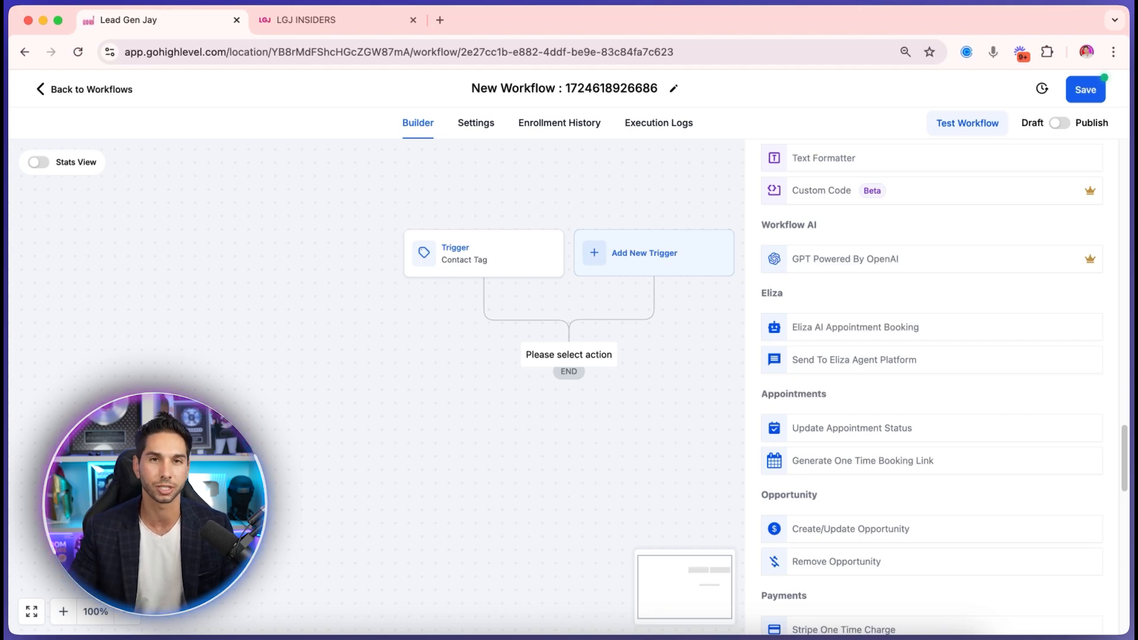
pyautogui.scroll(-7, 931, 385)
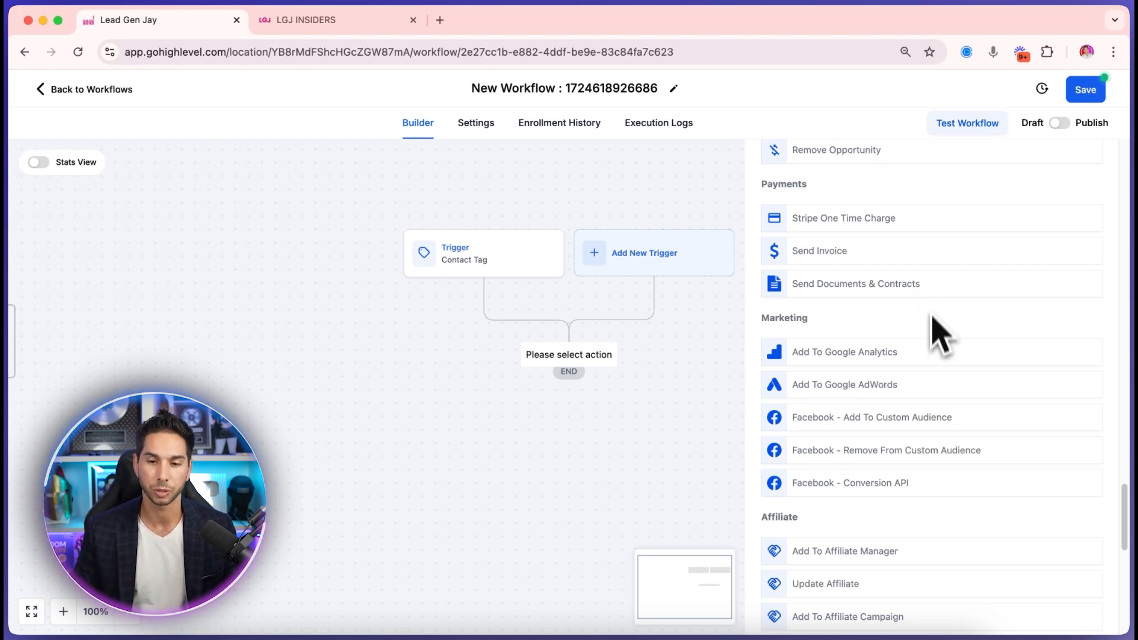
pyautogui.scroll(-1, 925, 344)
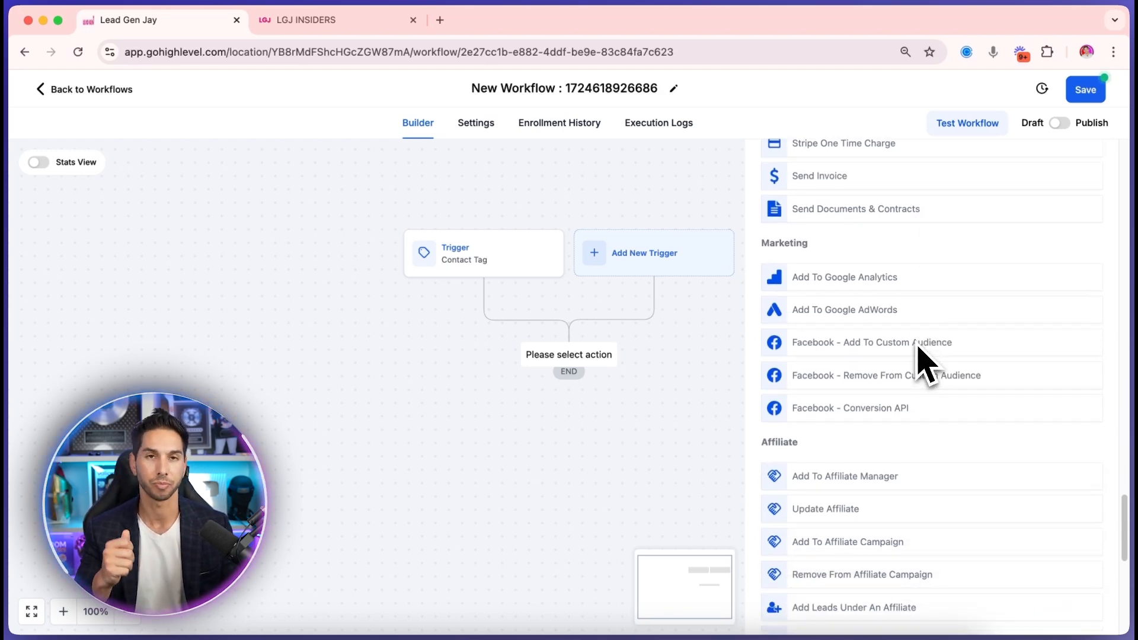
pyautogui.scroll(1, 918, 347)
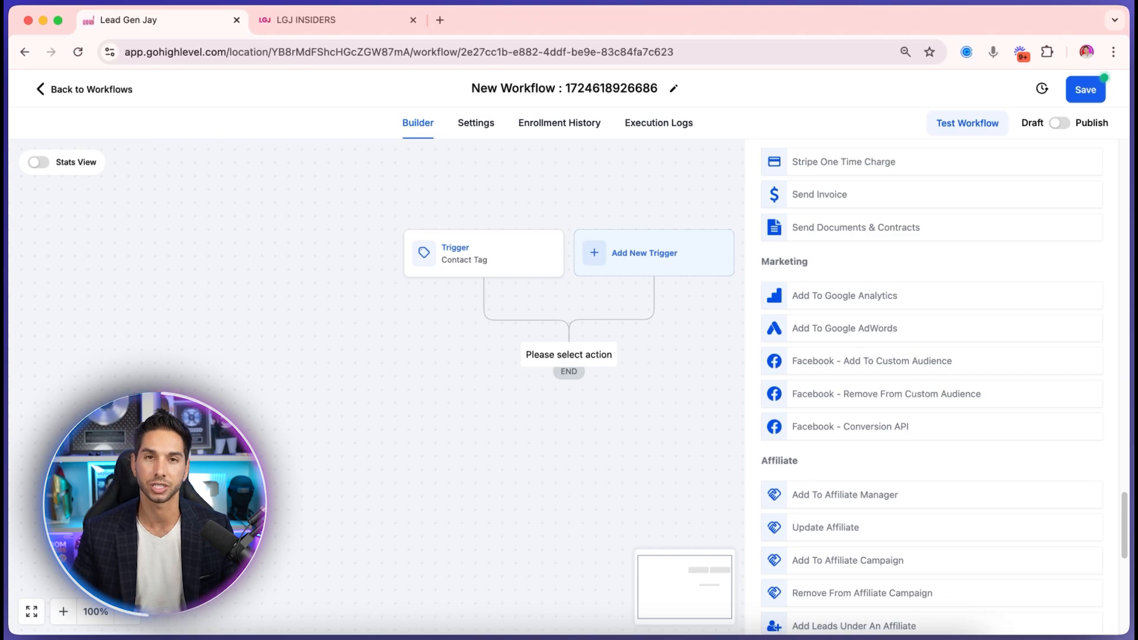
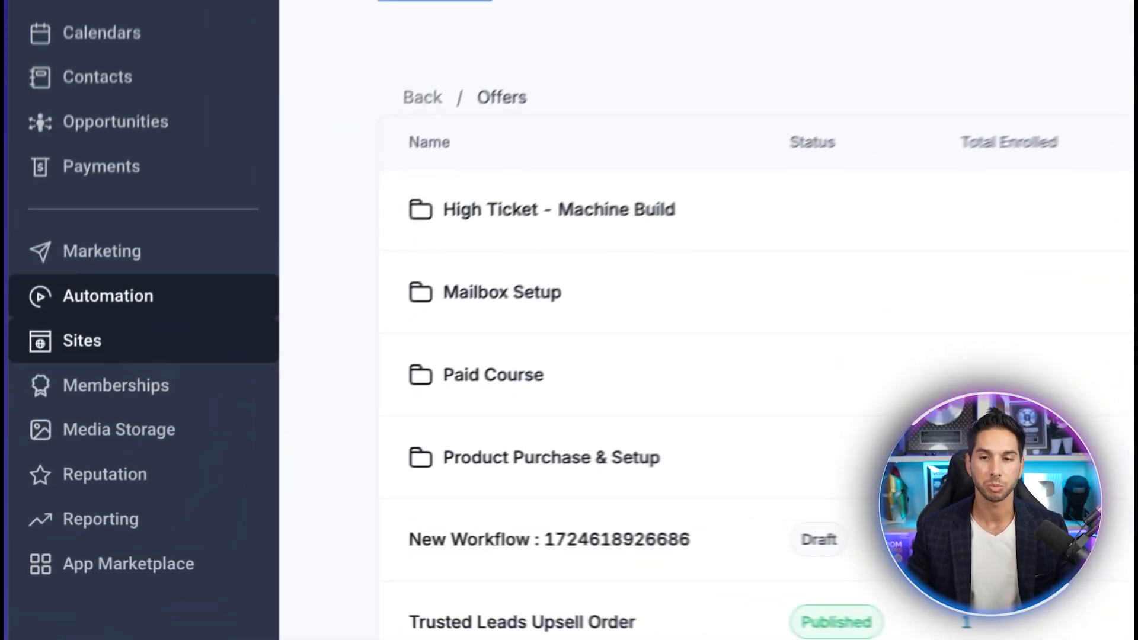
# Go to the funnels under Sites and open the Course Funnel
pyautogui.click(83, 341)
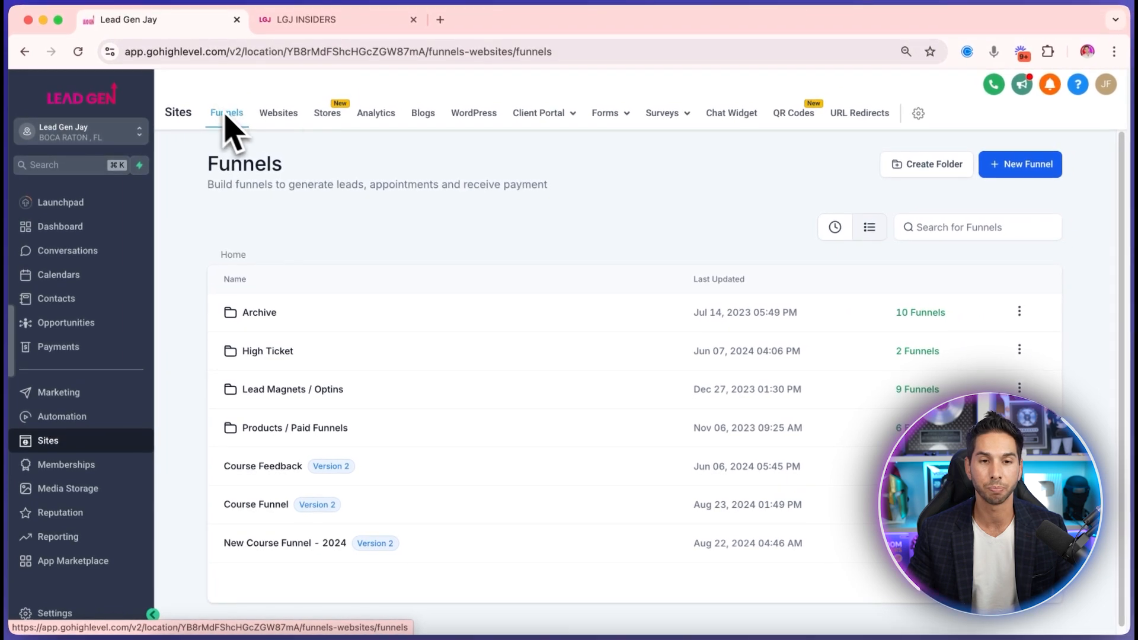
pyautogui.moveTo(646, 125)
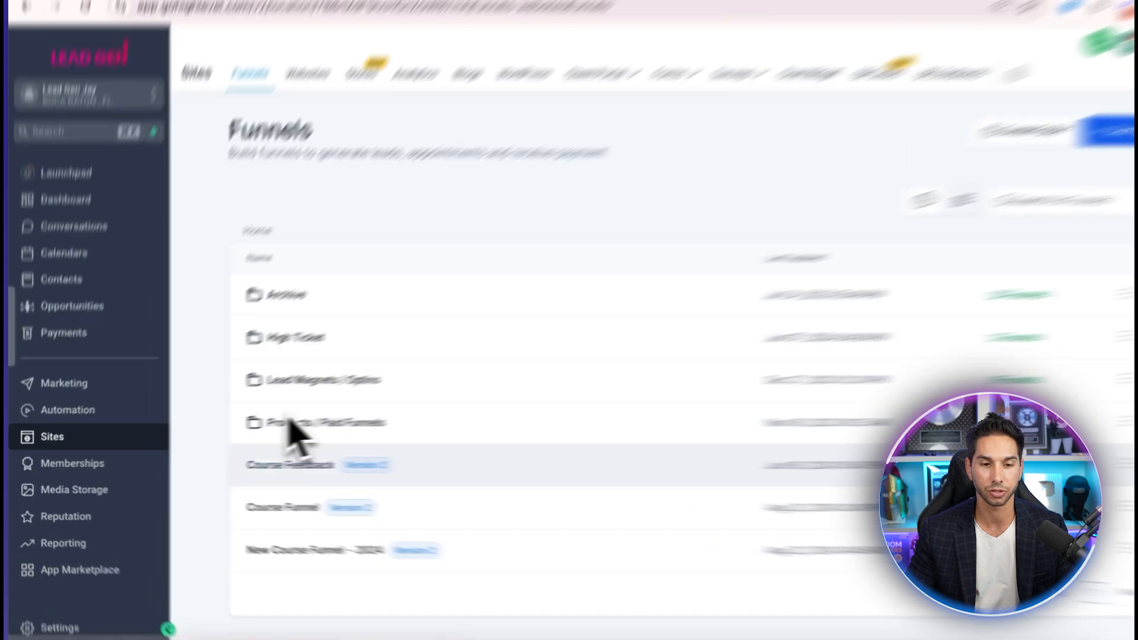
pyautogui.click(287, 509)
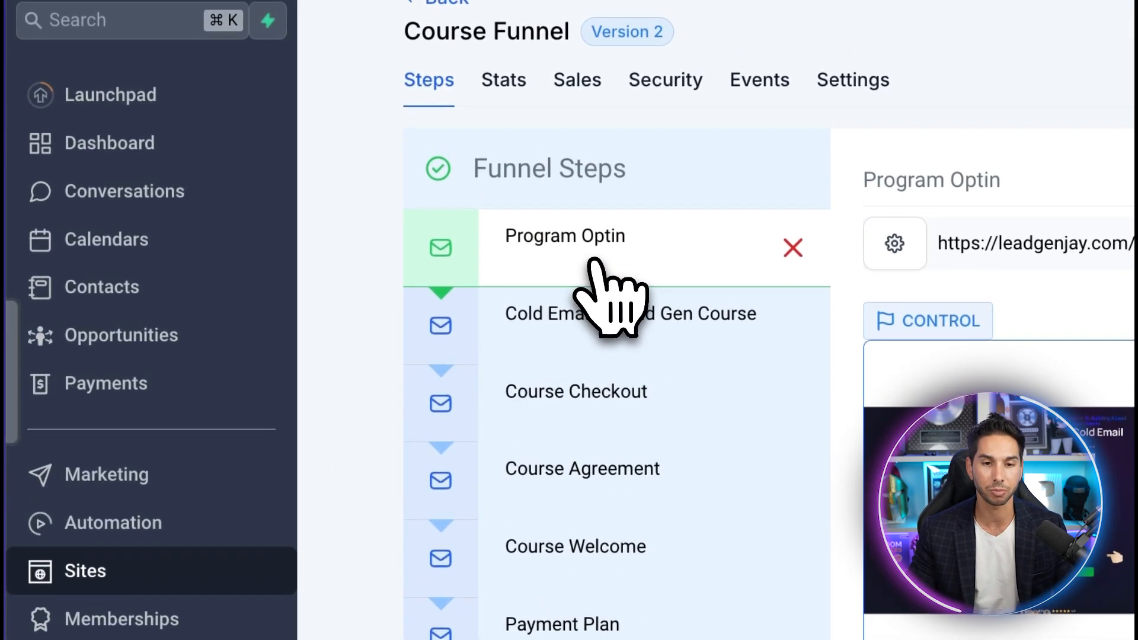
# View the Cold Email & Lead Gen Course, Course Checkout, Course Agreement and Course Welcome steps of the funnel
pyautogui.click(594, 320)
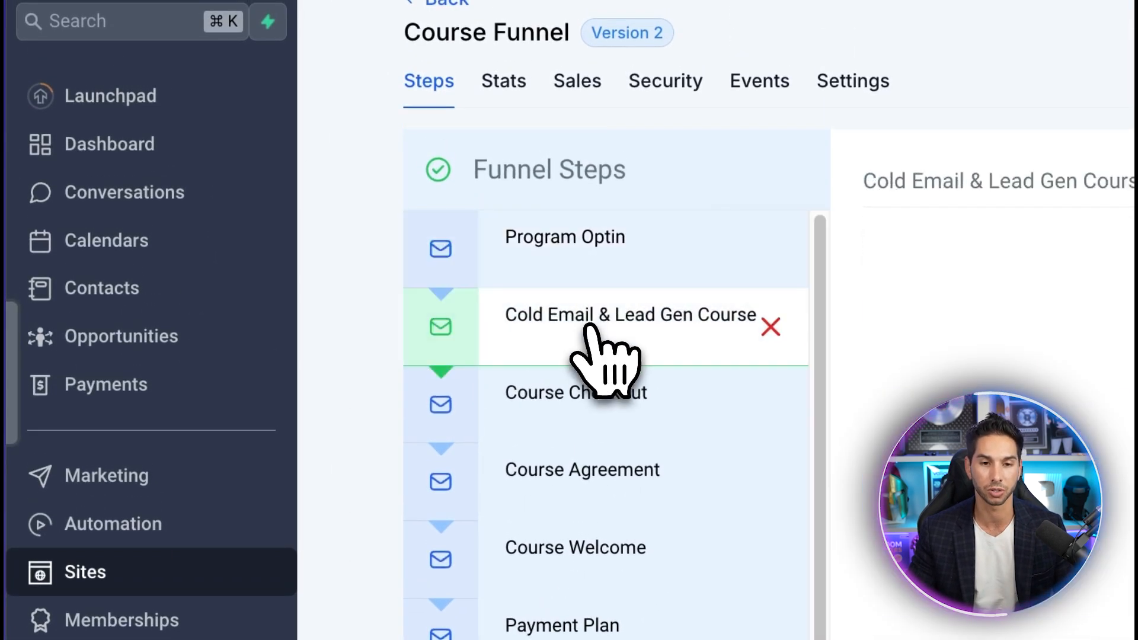
pyautogui.click(583, 384)
pyautogui.click(578, 474)
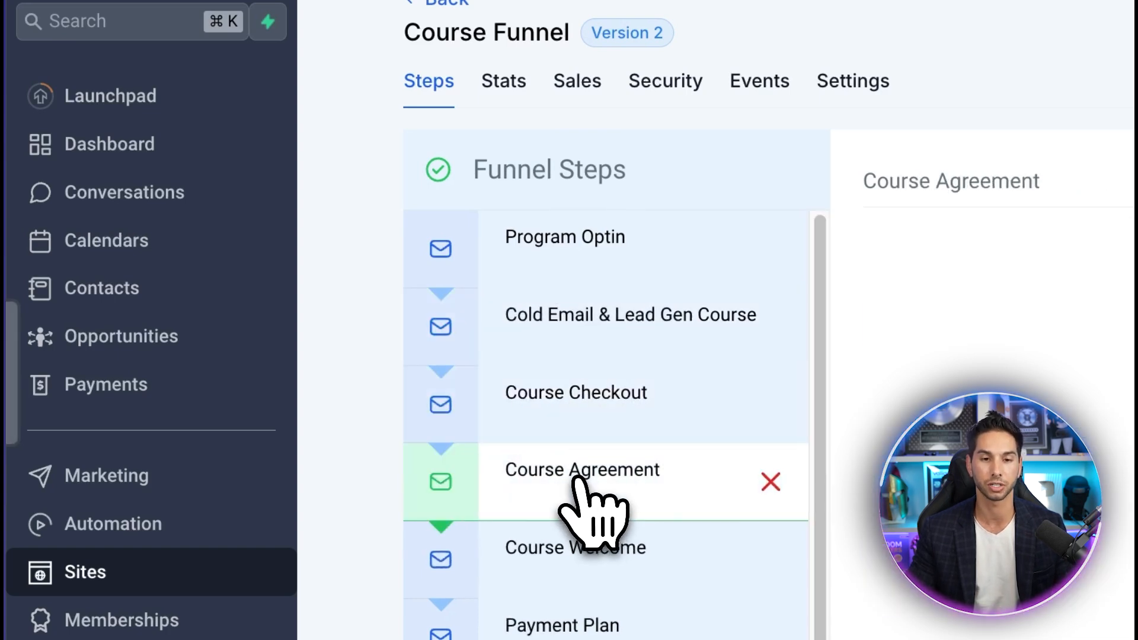
pyautogui.click(570, 542)
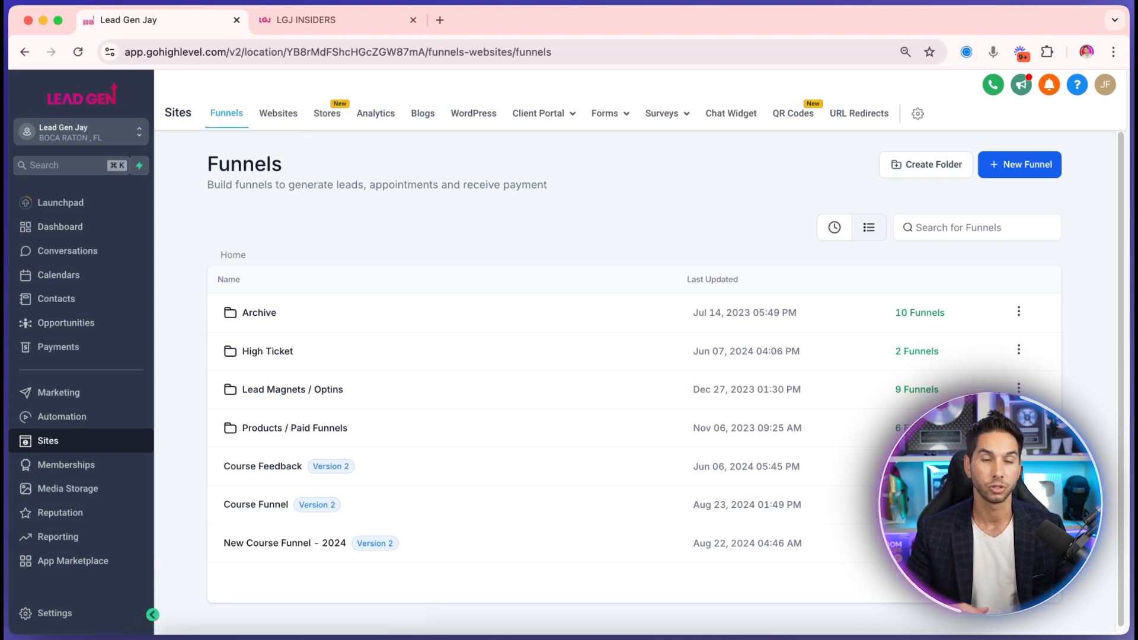
# Reopen the Course Funnel and look through its Cold Email & Lead Gen Course page in the page editor
pyautogui.click(254, 508)
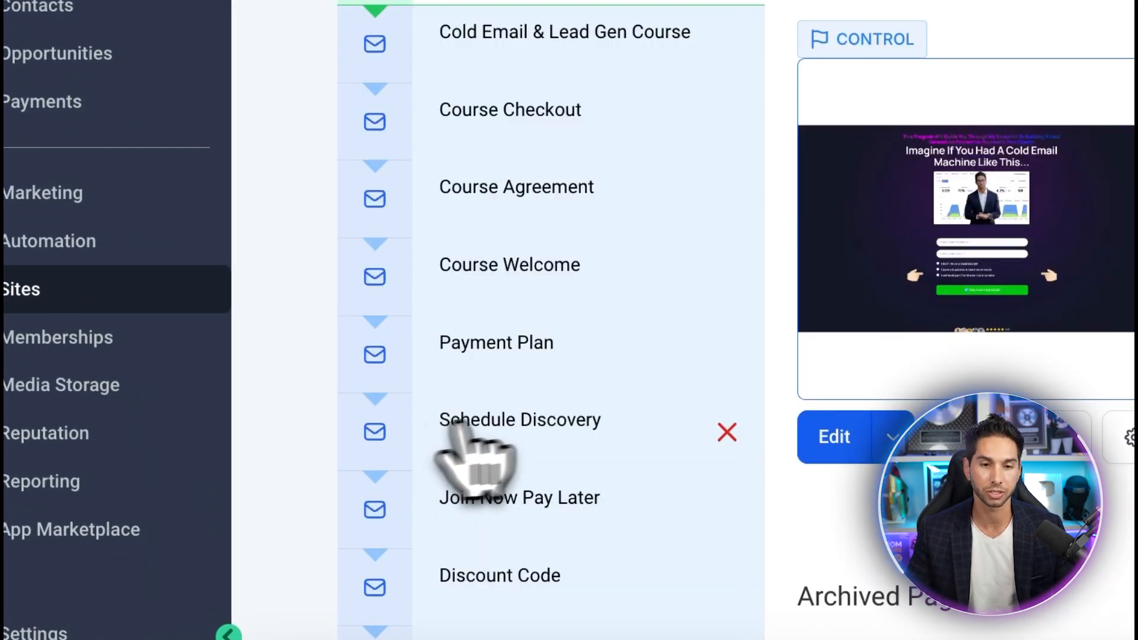
pyautogui.click(510, 117)
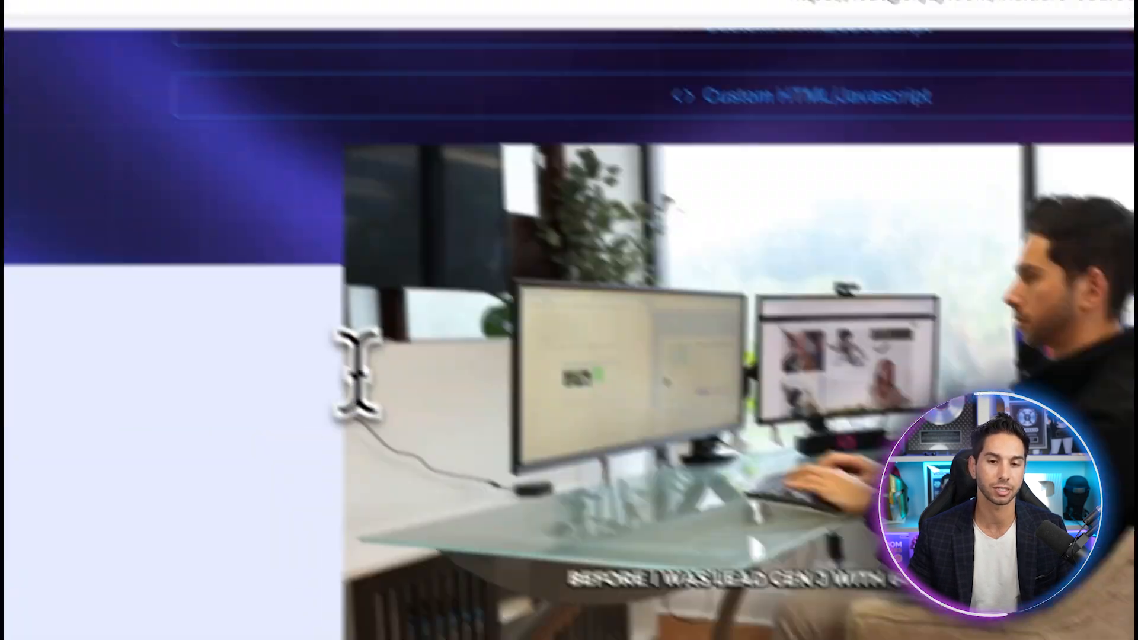
pyautogui.scroll(-10, 356, 370)
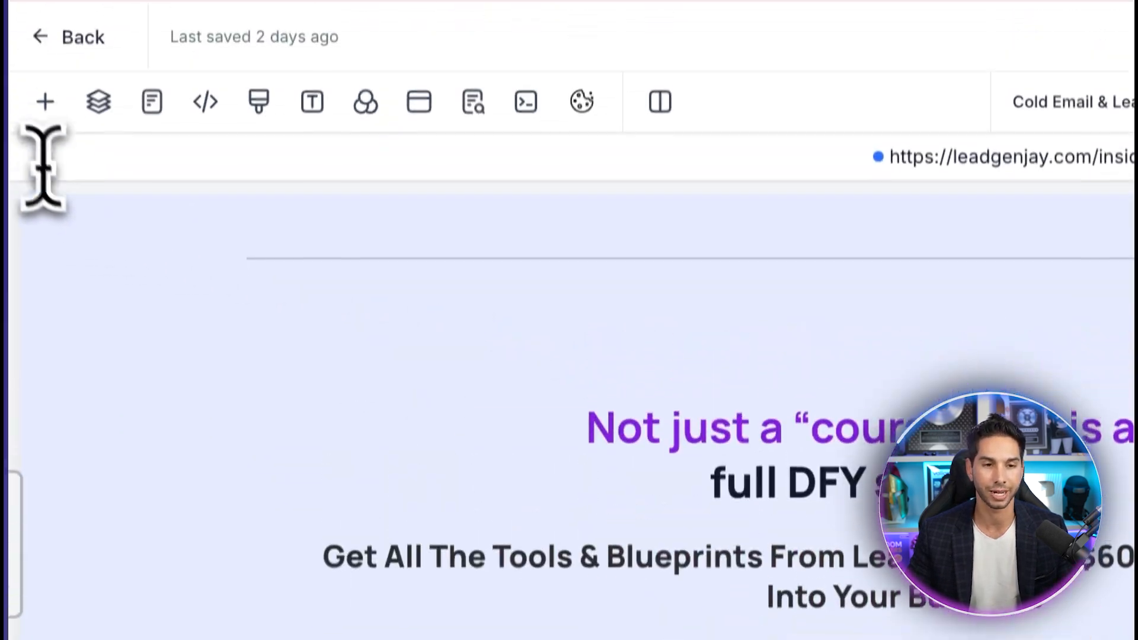
# Open the choice of elements that can be added to the page and look through it, including the Media elements
pyautogui.click(45, 101)
pyautogui.scroll(-10, 379, 521)
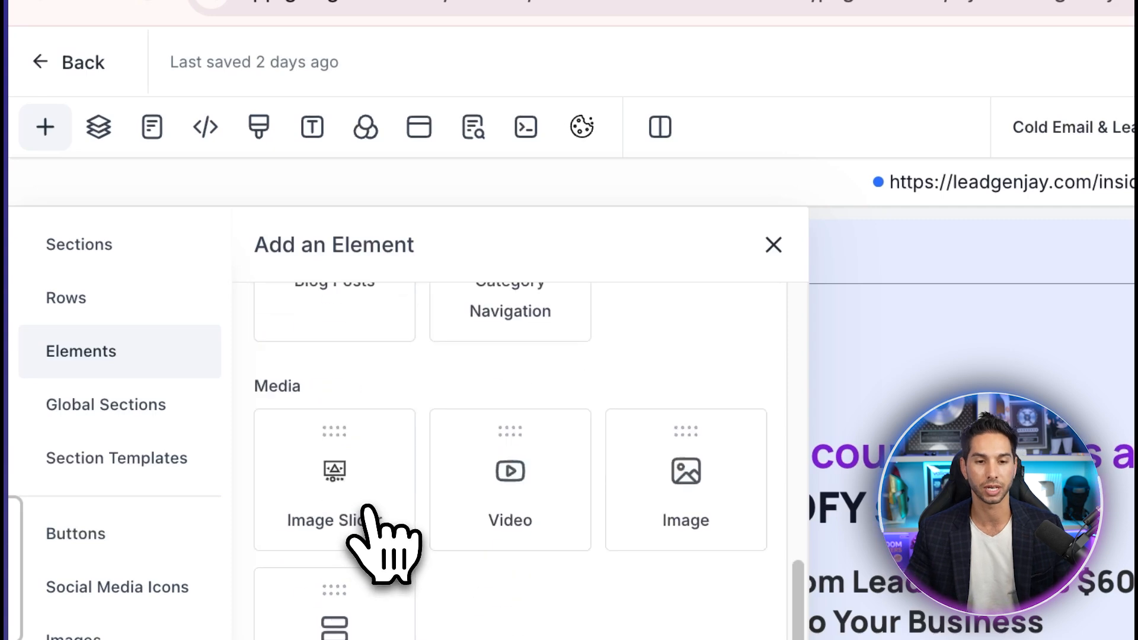
pyautogui.scroll(-10, 373, 524)
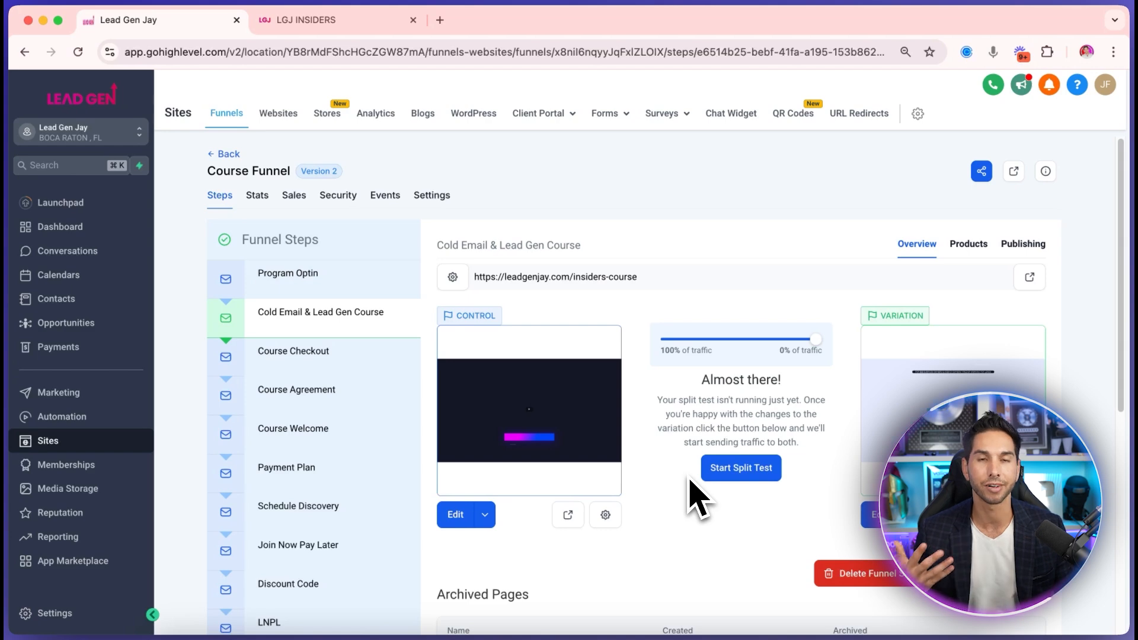
# View the Stores, Analytics and Blogs areas of Sites and the WordPress site's live access details and domains
pyautogui.click(327, 113)
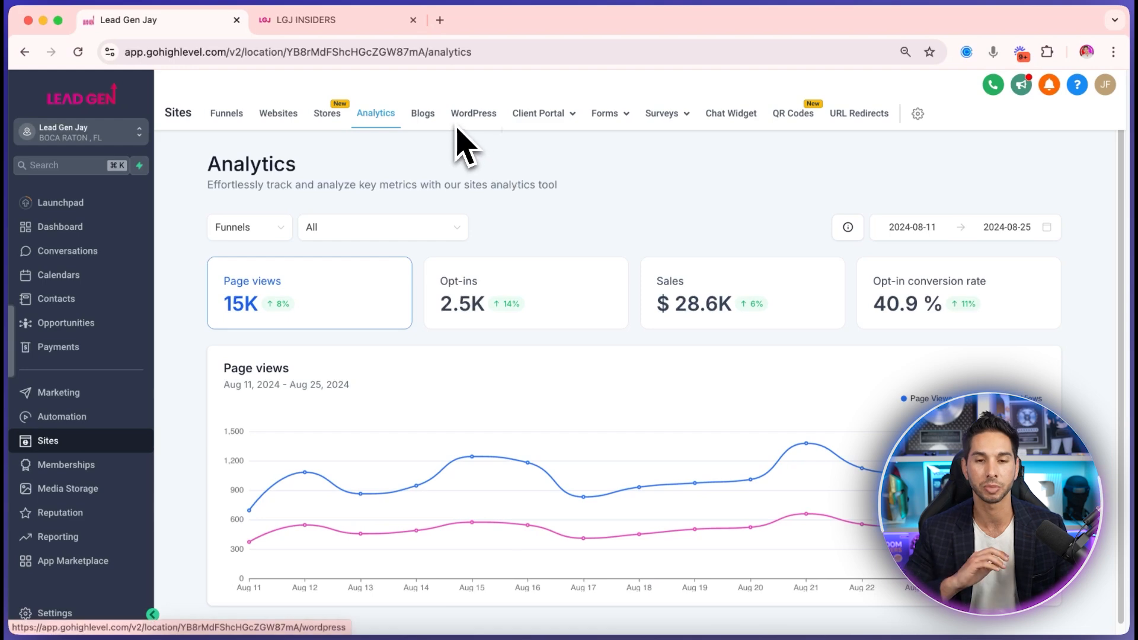
pyautogui.click(423, 113)
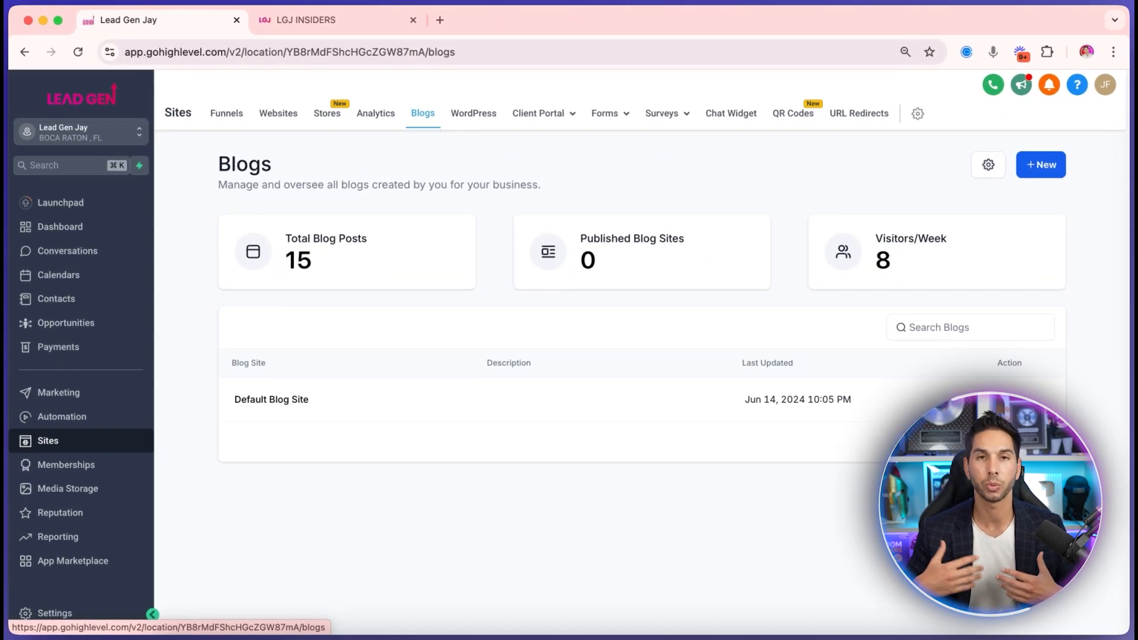
pyautogui.click(457, 114)
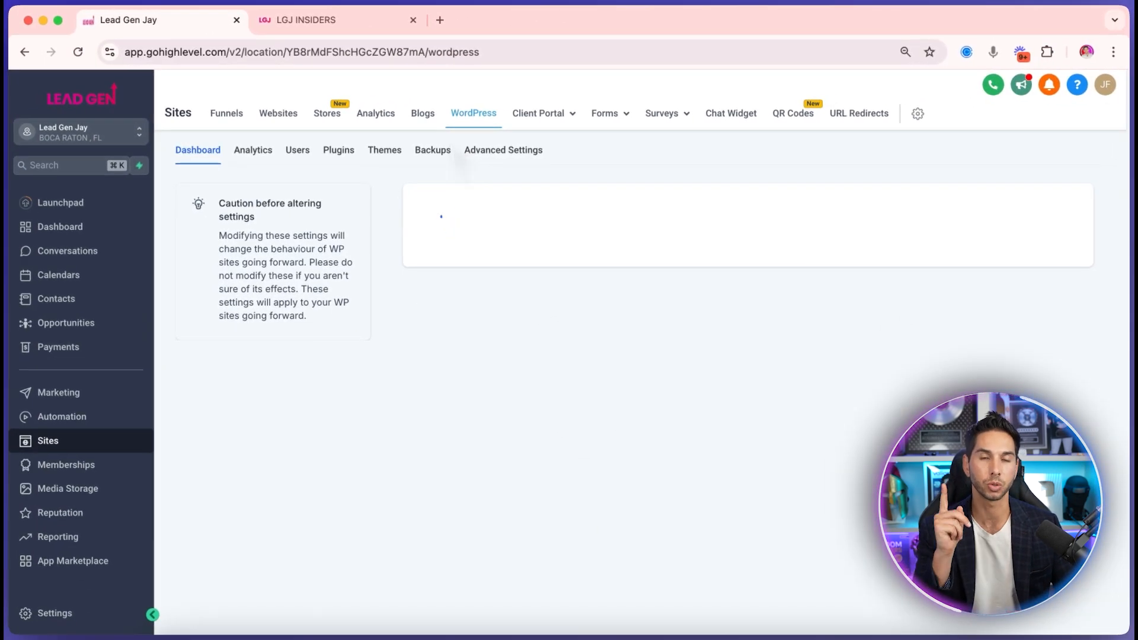
pyautogui.scroll(-10, 462, 213)
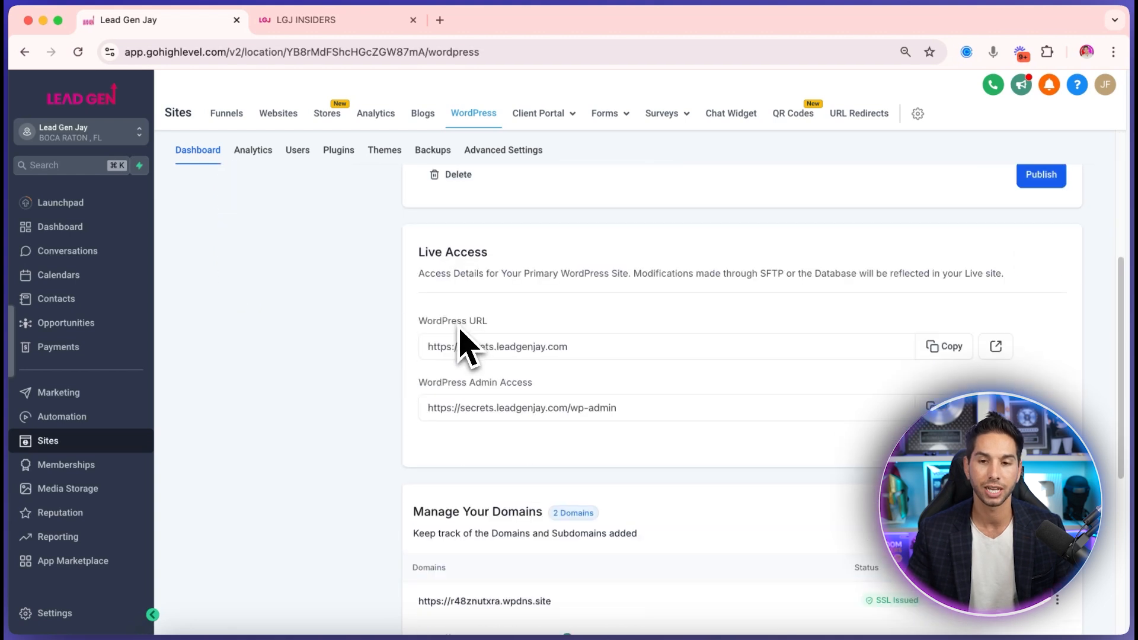
# Open the Client Portal settings in Sites and examine the custom domain under Domain Setup
pyautogui.scroll(-2, 373, 292)
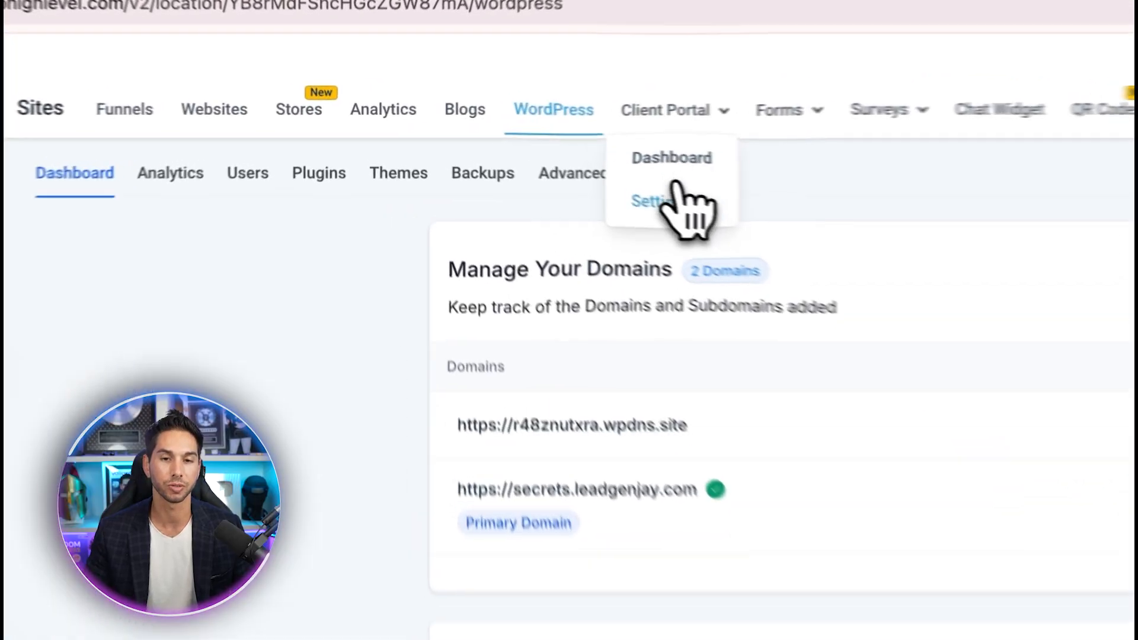
pyautogui.click(677, 188)
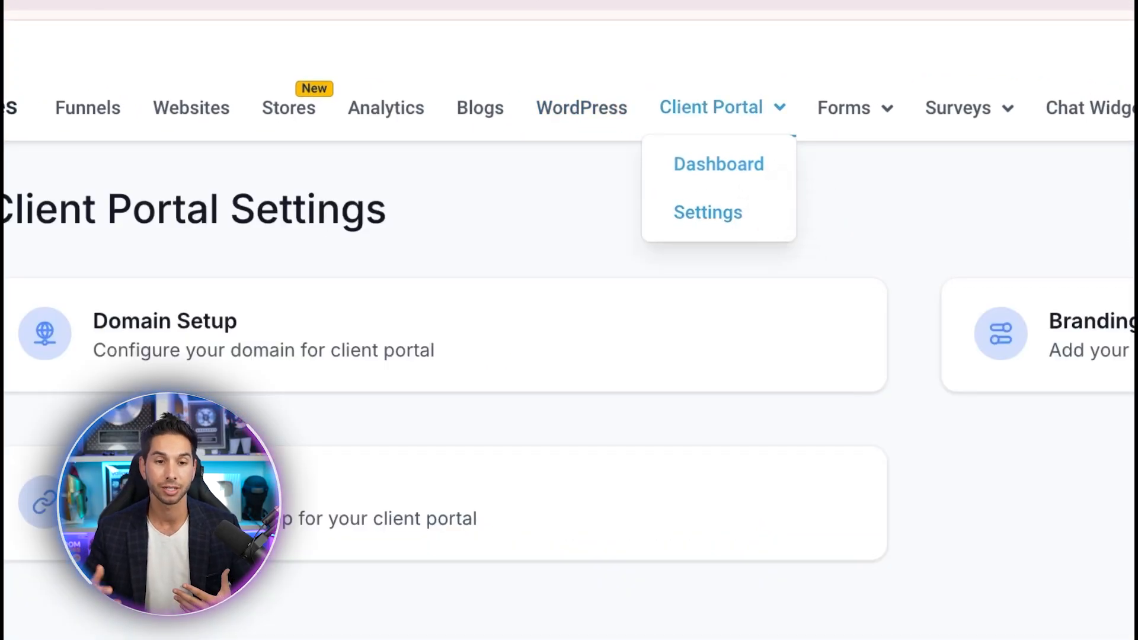
pyautogui.click(522, 285)
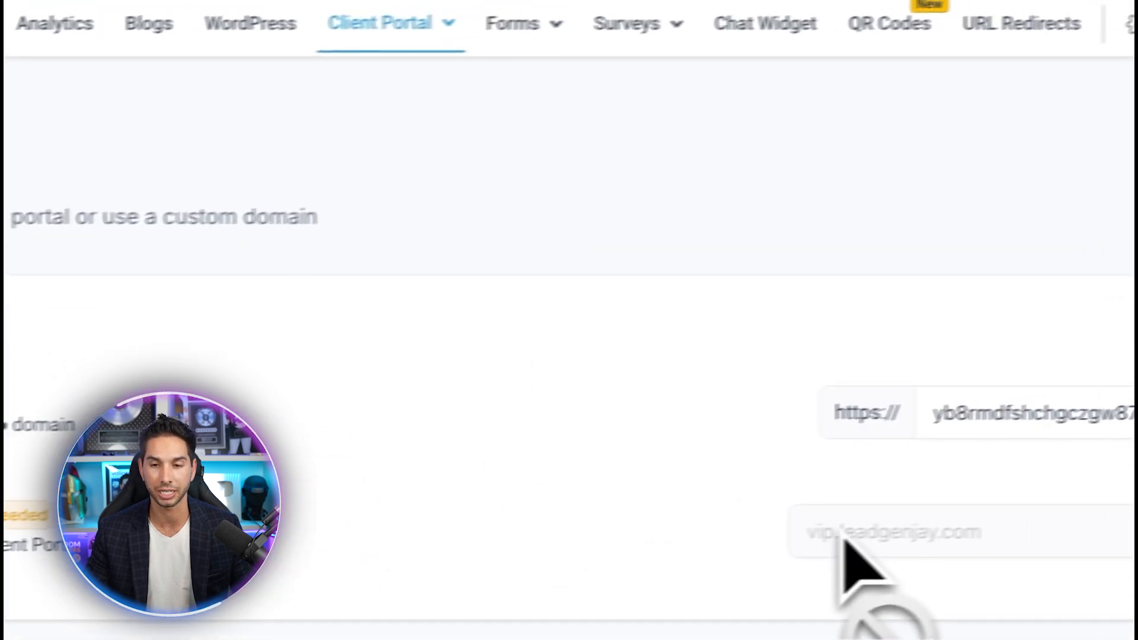
pyautogui.doubleClick(844, 536)
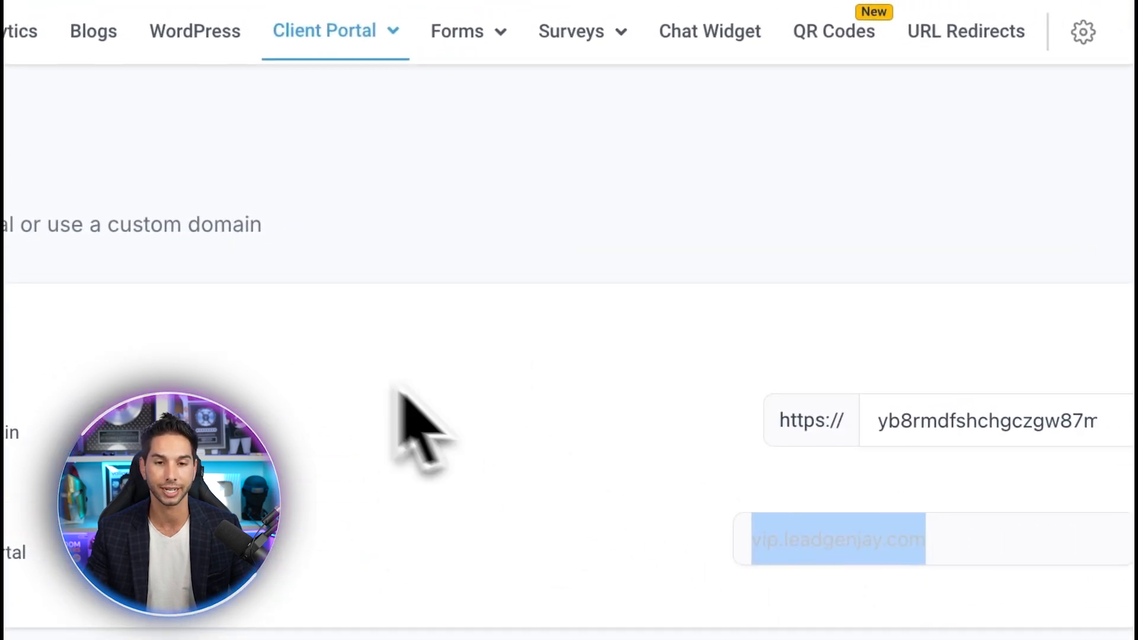
pyautogui.click(415, 258)
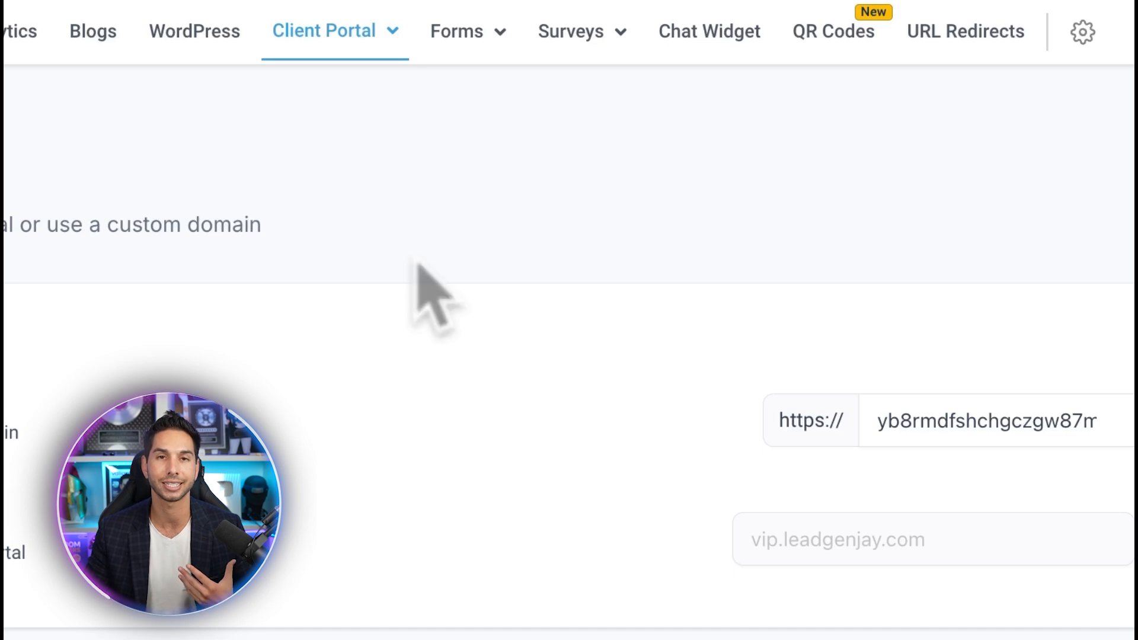
# View the Client Portal dashboard with its portal URL, user figures and available actions
pyautogui.click(344, 33)
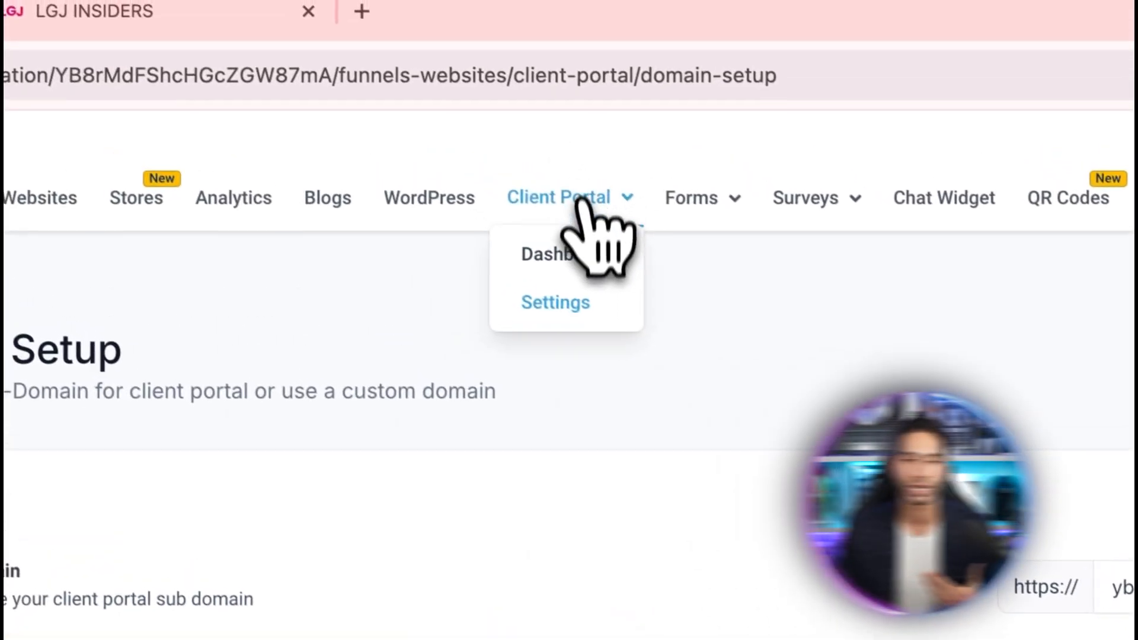
pyautogui.click(566, 254)
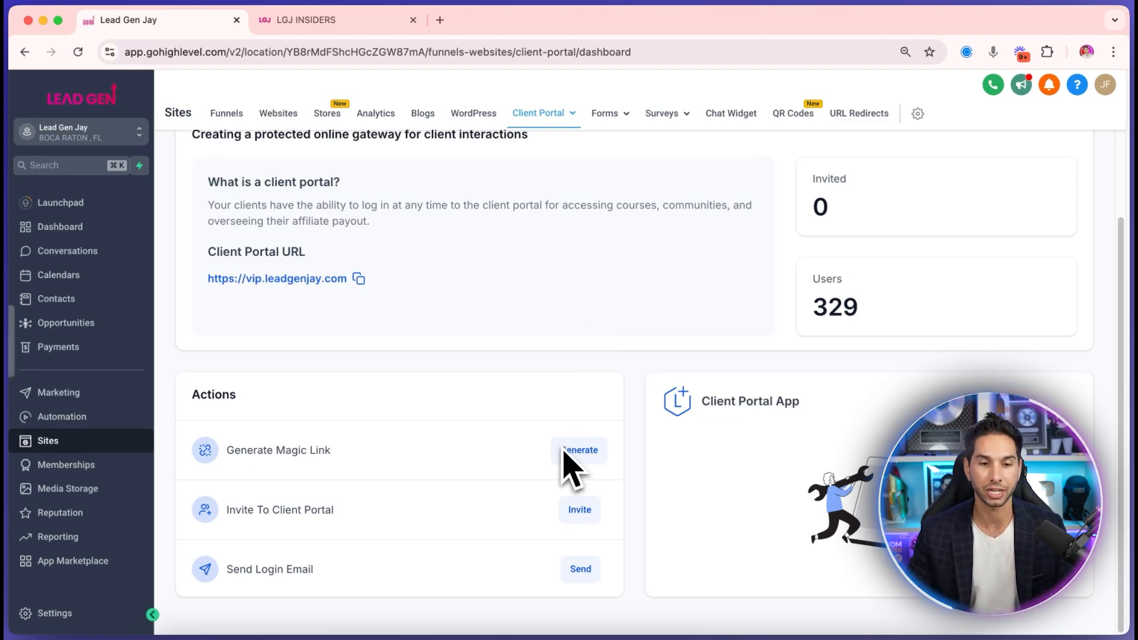
pyautogui.scroll(3, 540, 497)
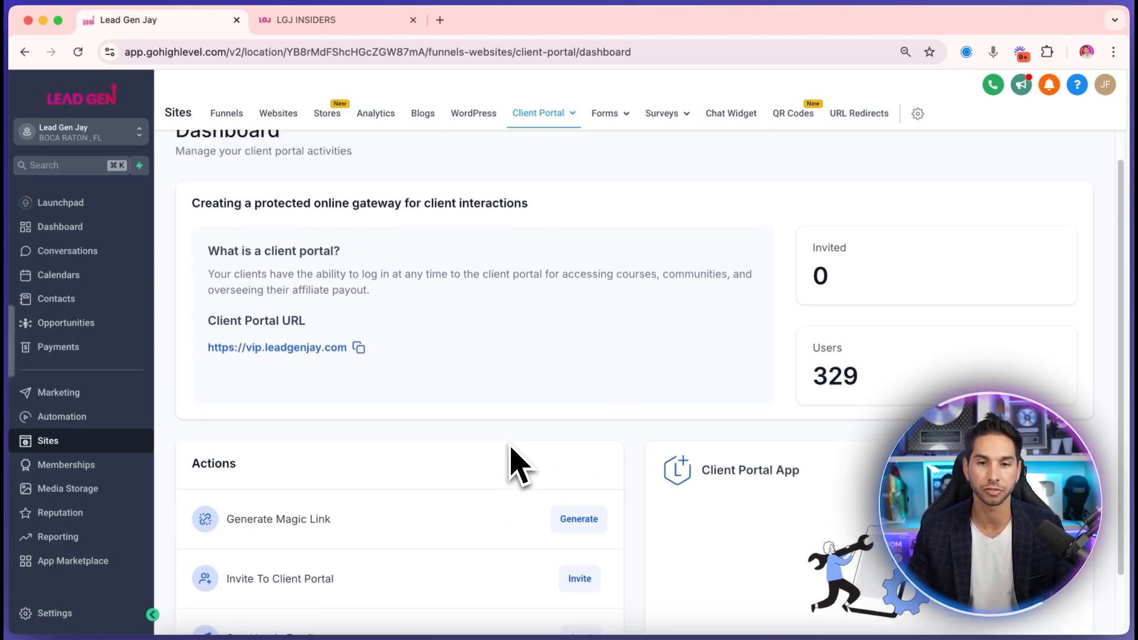
pyautogui.moveTo(532, 133)
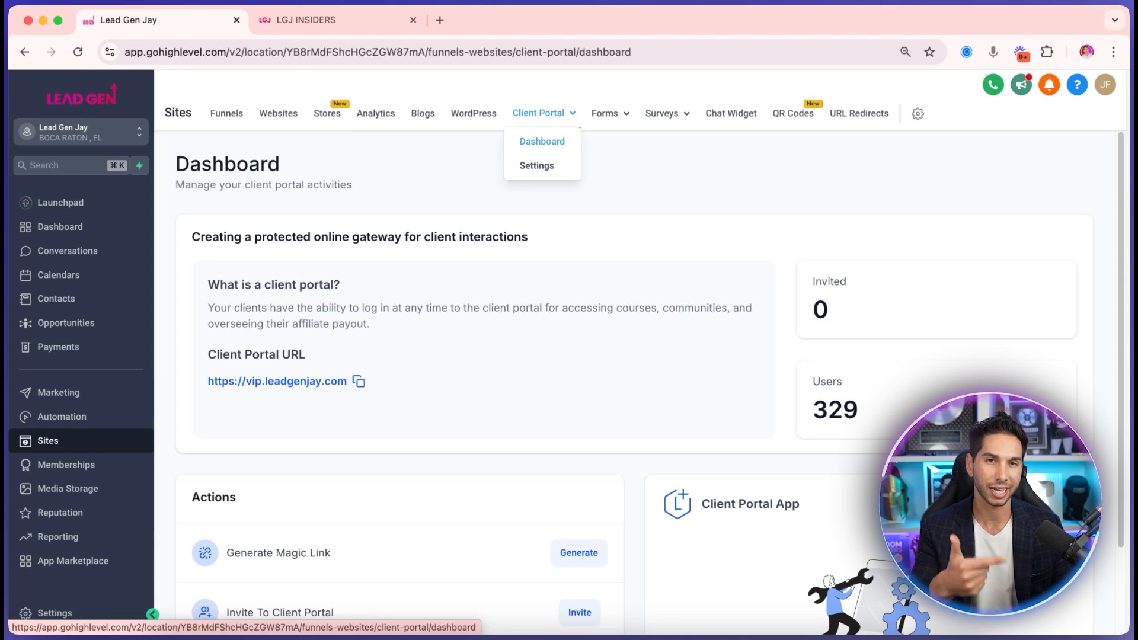
# Open the form builder's list and view the forms in the Optin (Marketing) folder
pyautogui.moveTo(623, 118)
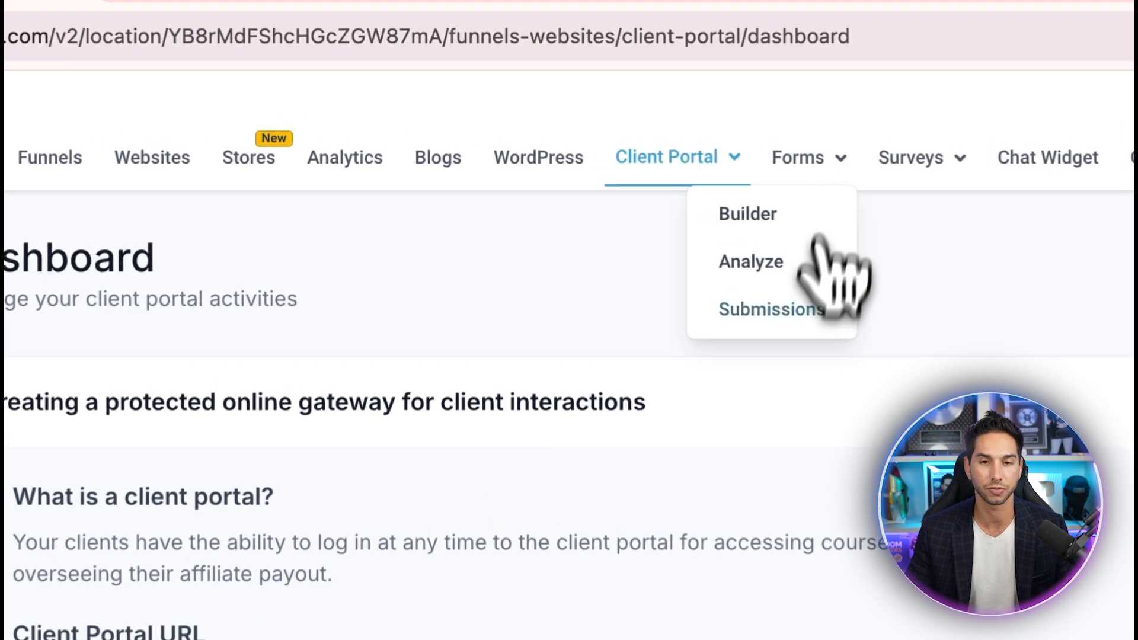
pyautogui.click(592, 190)
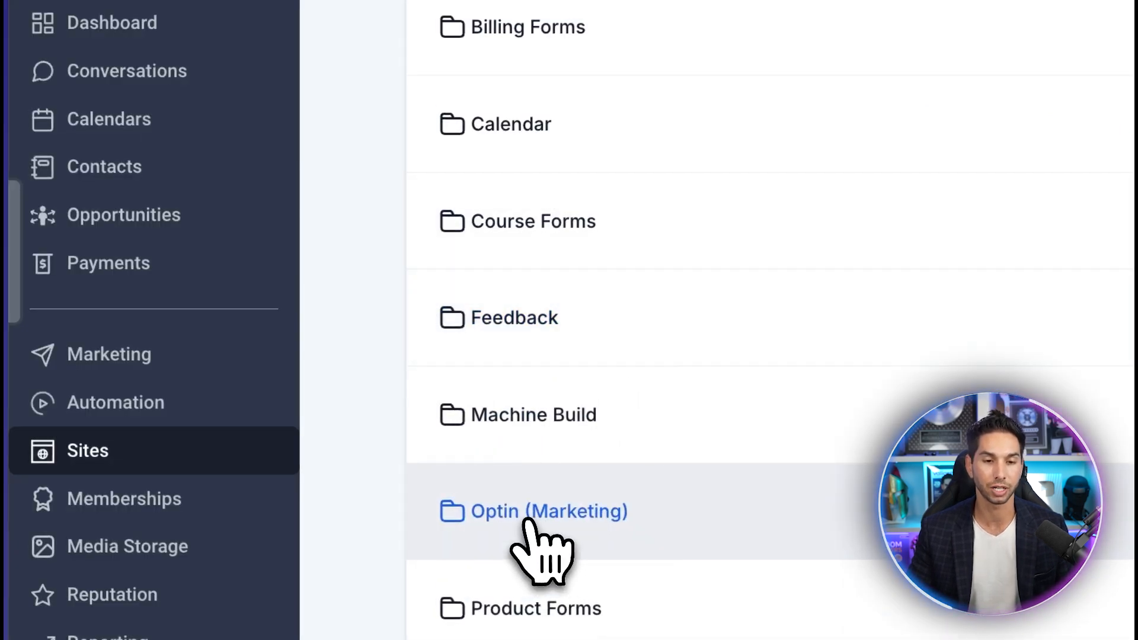
pyautogui.click(544, 514)
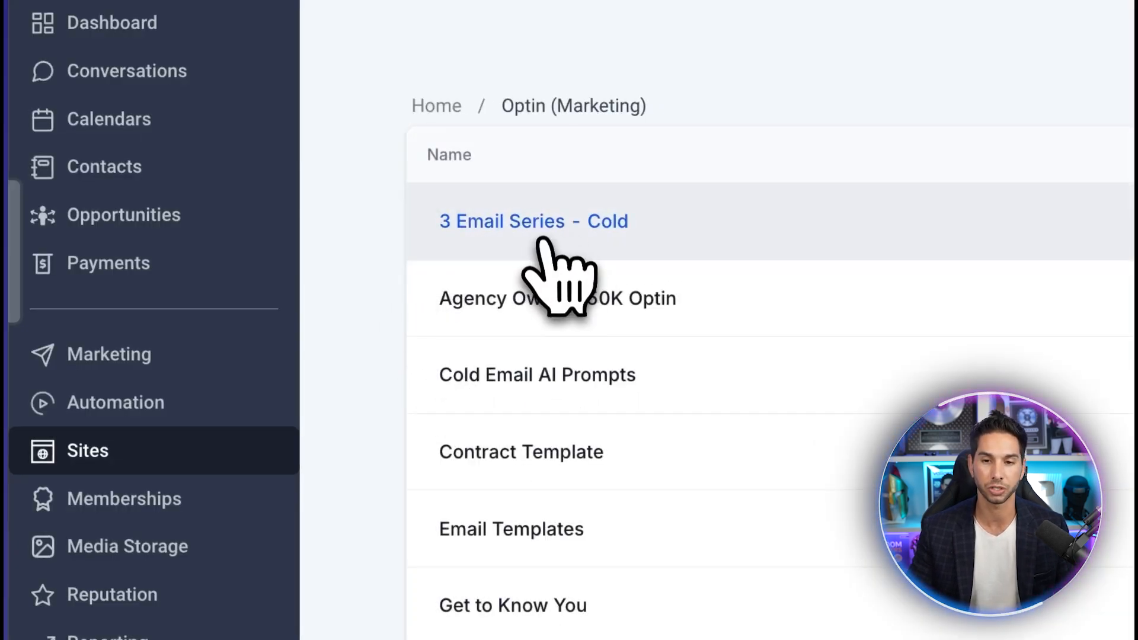
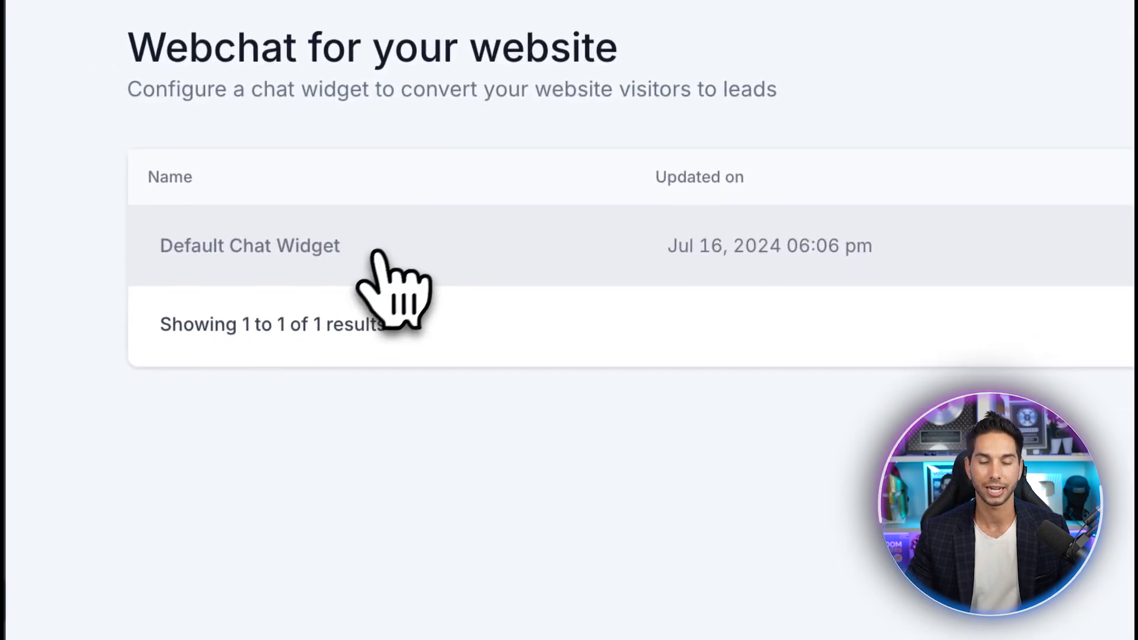
# Open the Default Chat Widget, view its Messaging options and leave the widget builder
pyautogui.click(334, 266)
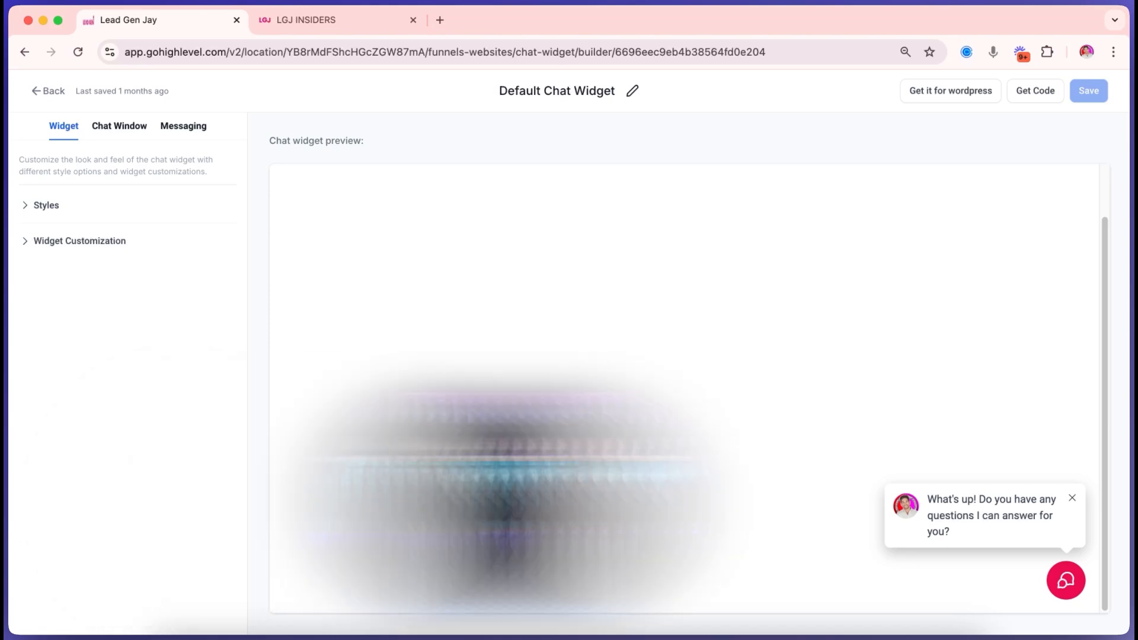
pyautogui.click(188, 129)
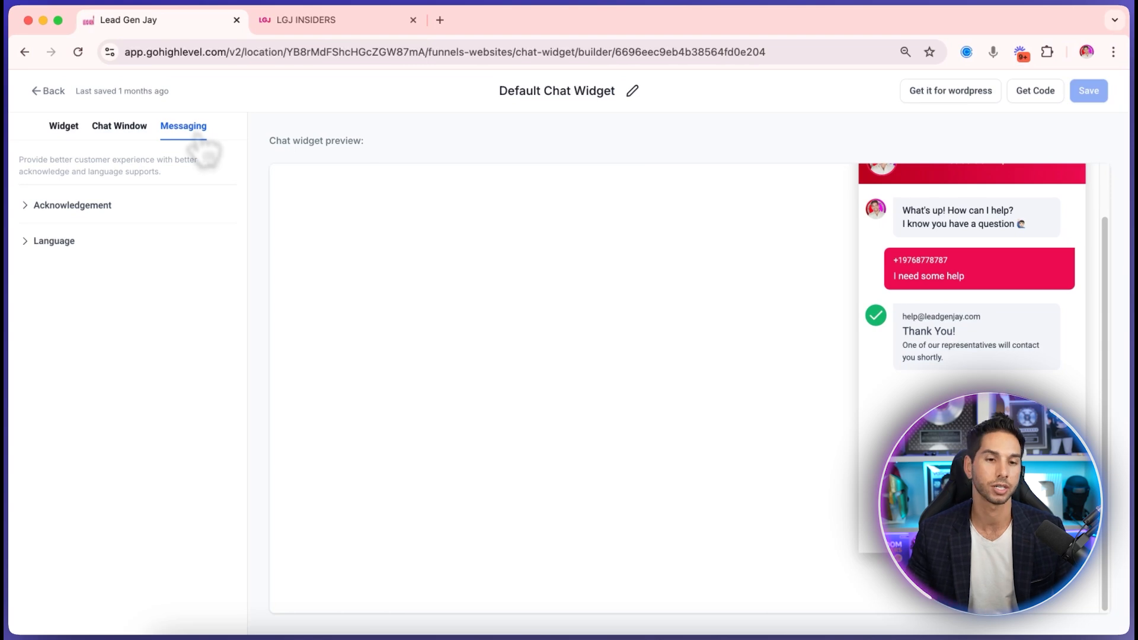
pyautogui.click(50, 91)
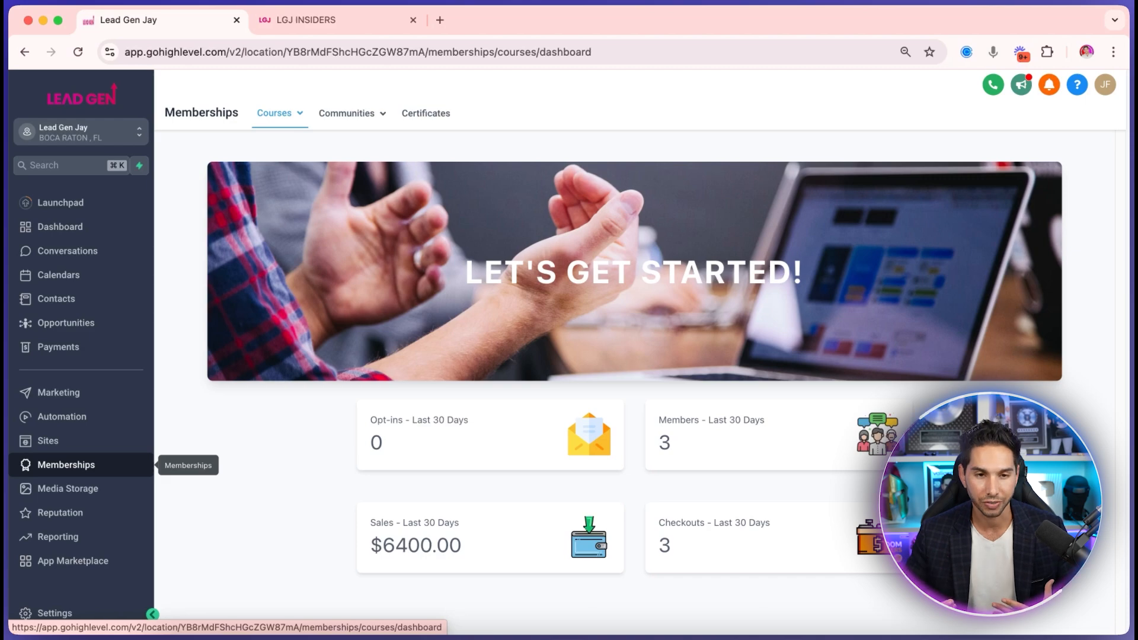
# View the settings and the dashboard of the Courses area in Memberships
pyautogui.click(274, 113)
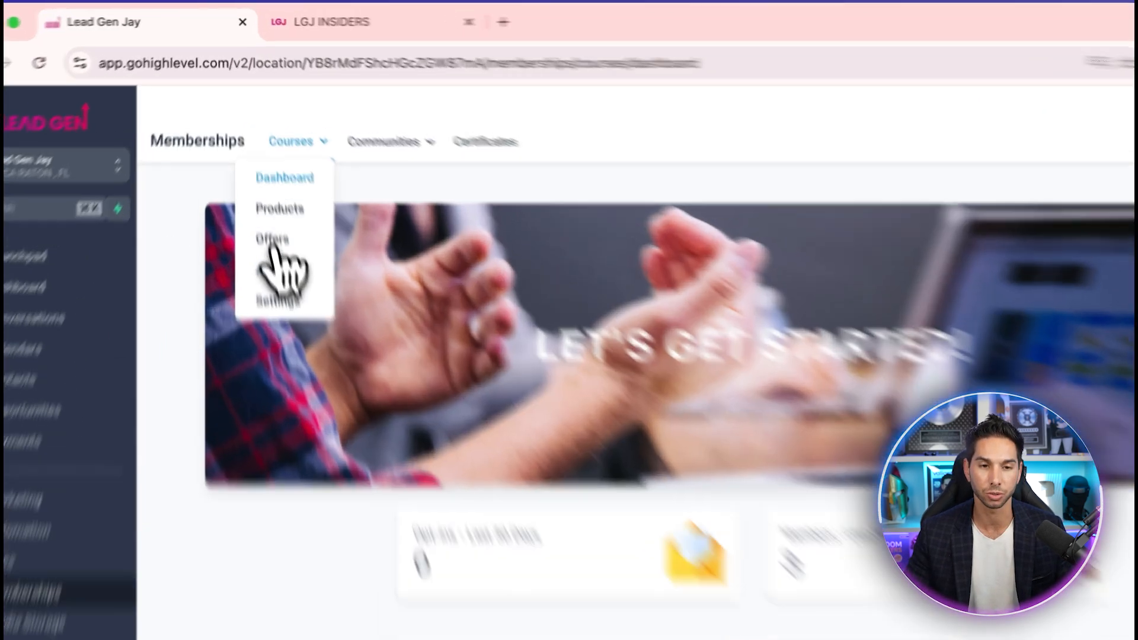
pyautogui.click(264, 237)
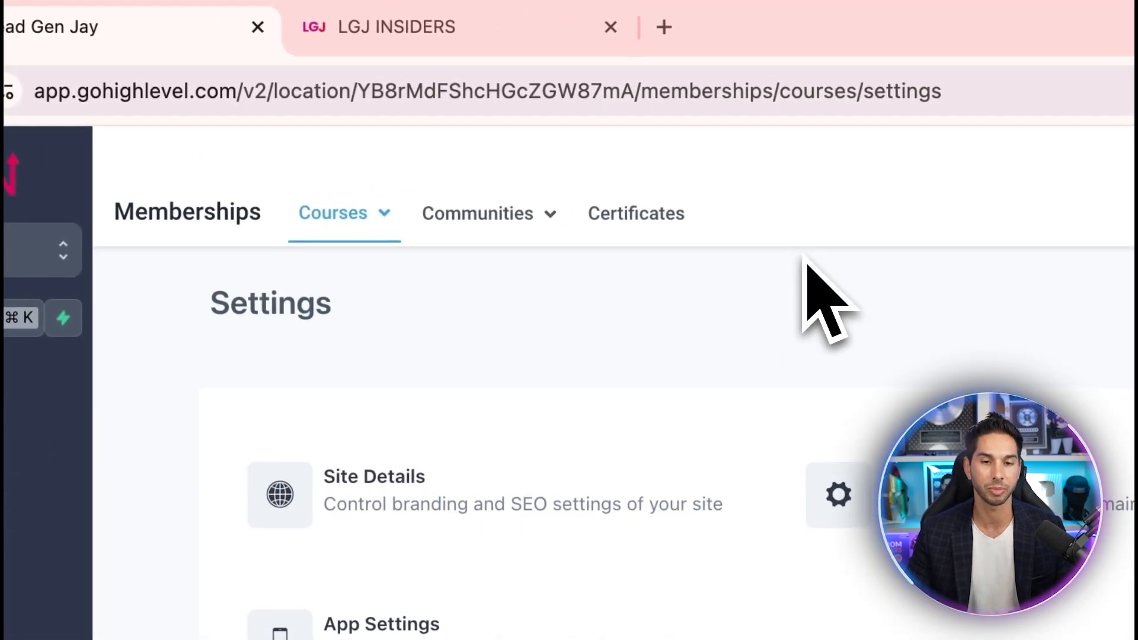
pyautogui.click(333, 212)
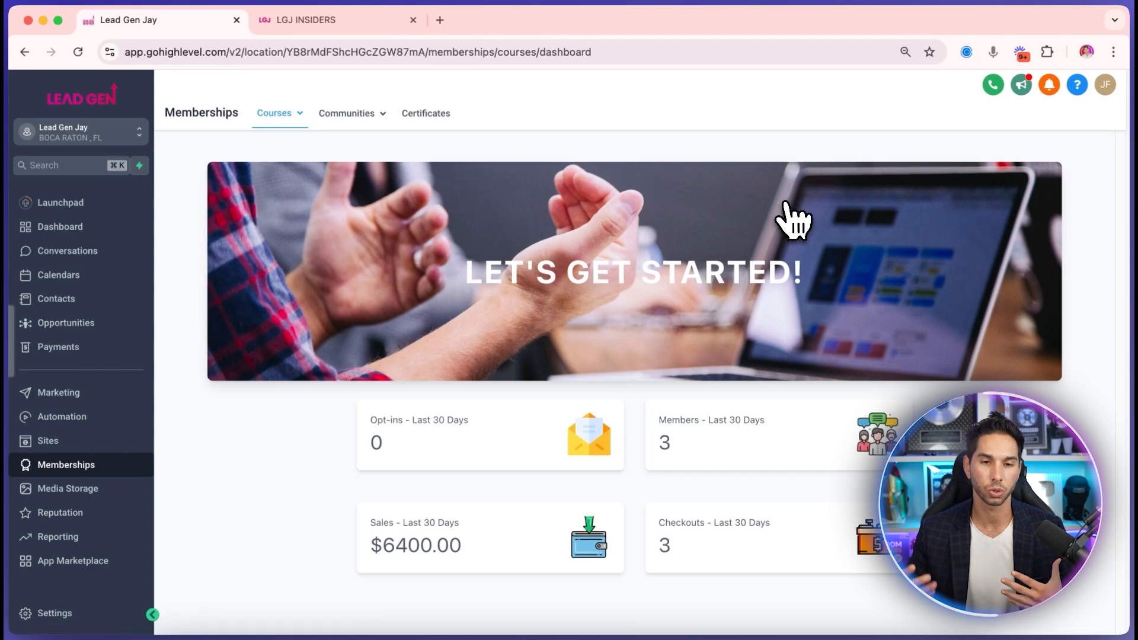
# Open the course product Lead Gen Secrets That I Can't Share on YouTube and preview it
pyautogui.click(274, 112)
pyautogui.click(267, 165)
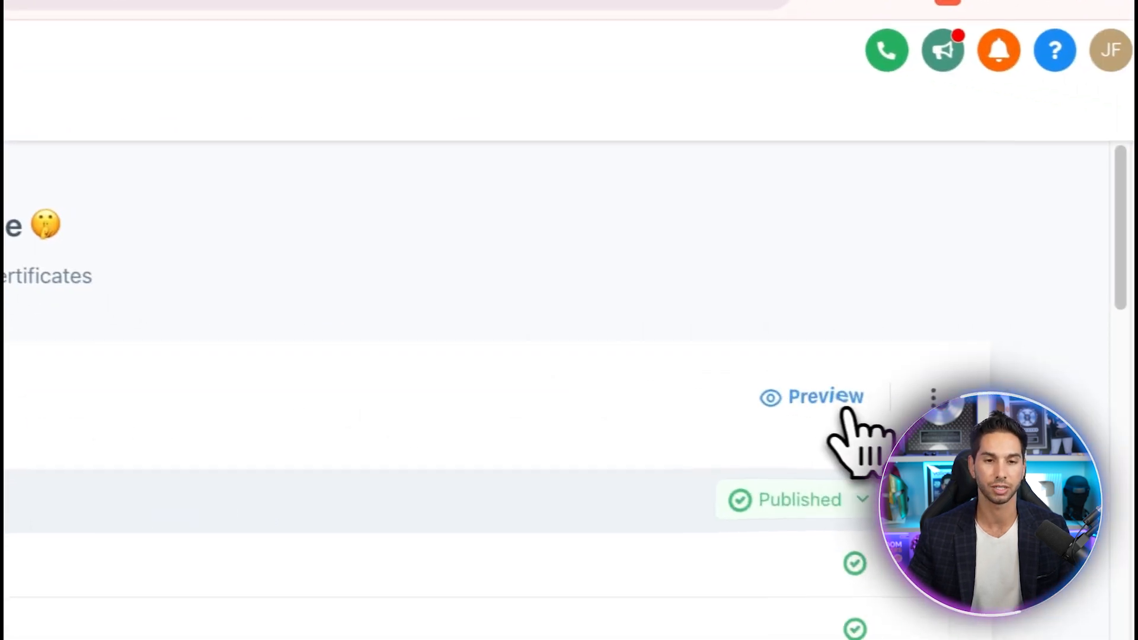
pyautogui.click(901, 417)
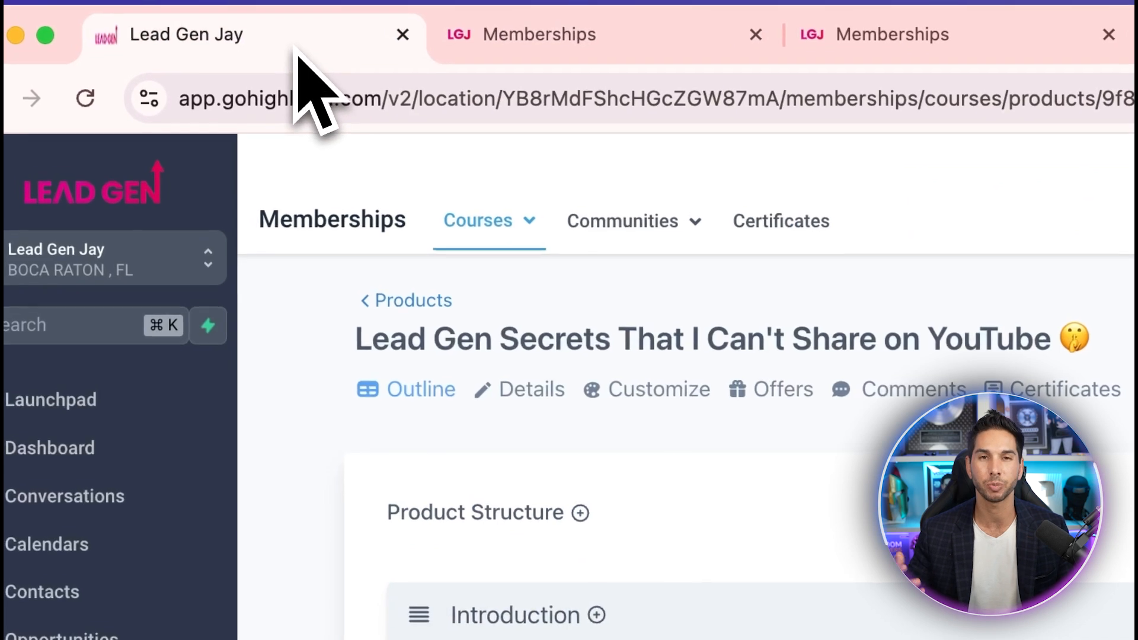
# Open the Communities groups and view the Learning, Members and Leaderboard pages of the LGJ INSIDERS group
pyautogui.click(649, 222)
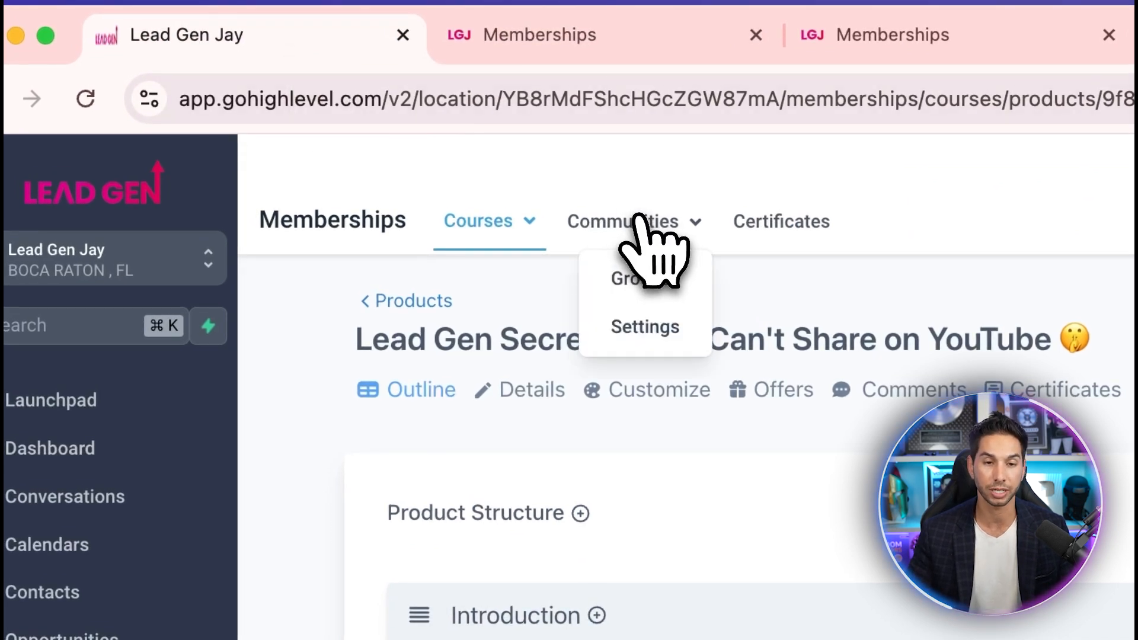
pyautogui.click(625, 278)
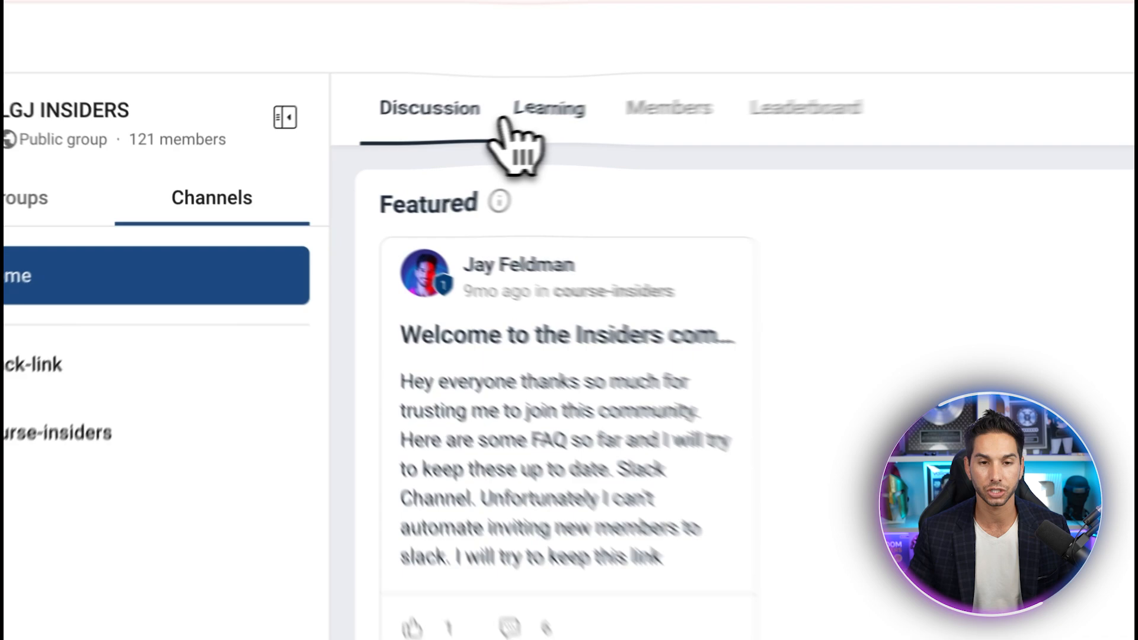
pyautogui.click(405, 133)
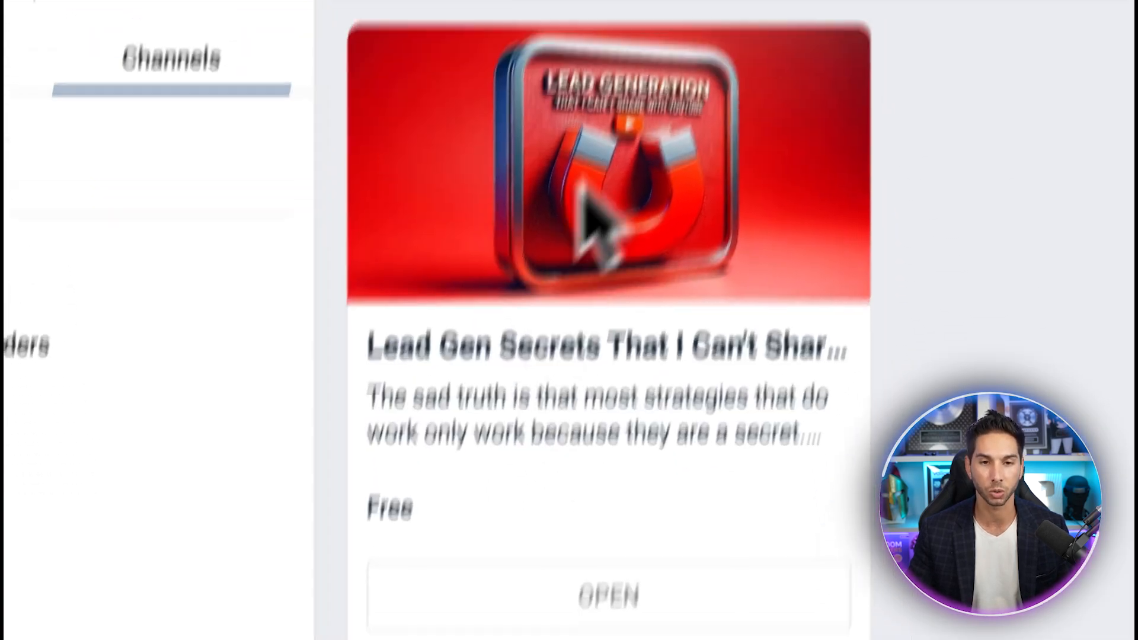
pyautogui.click(711, 118)
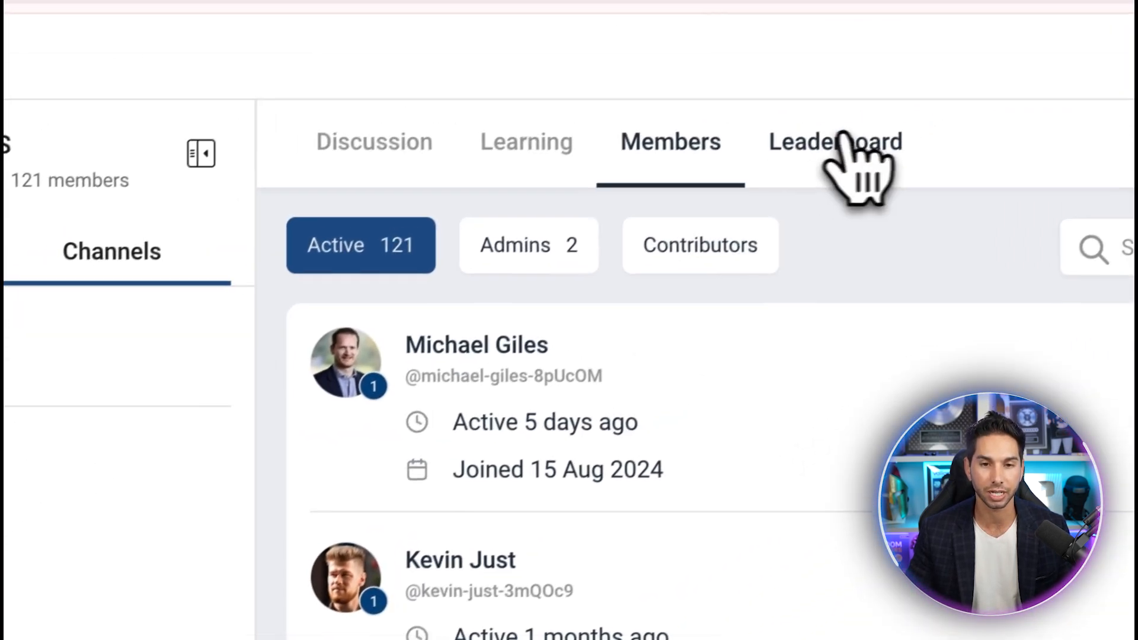
pyautogui.click(961, 61)
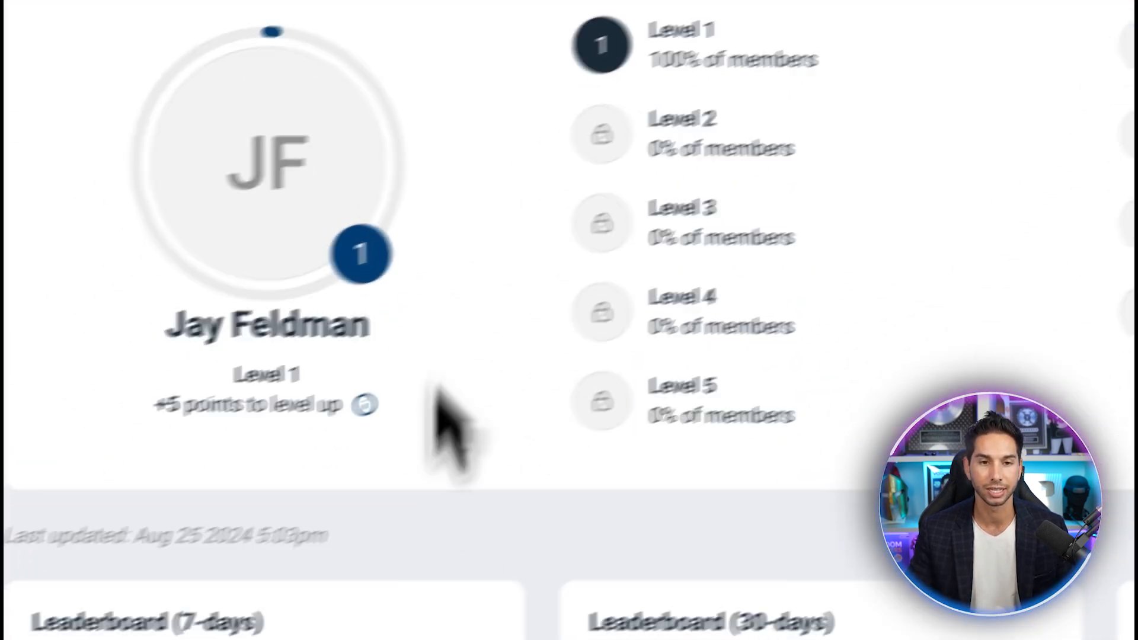
# Return to the LGJ INSIDERS discussion and look through the community posts
pyautogui.click(225, 178)
pyautogui.scroll(-4, 747, 349)
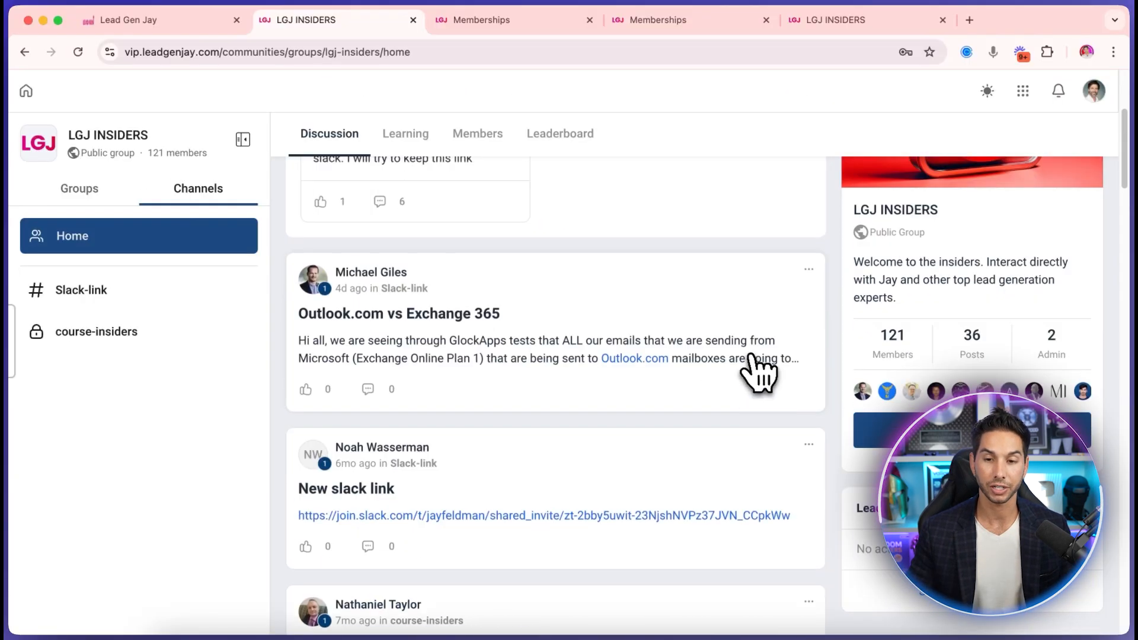
pyautogui.scroll(4, 747, 348)
pyautogui.scroll(-10, 943, 345)
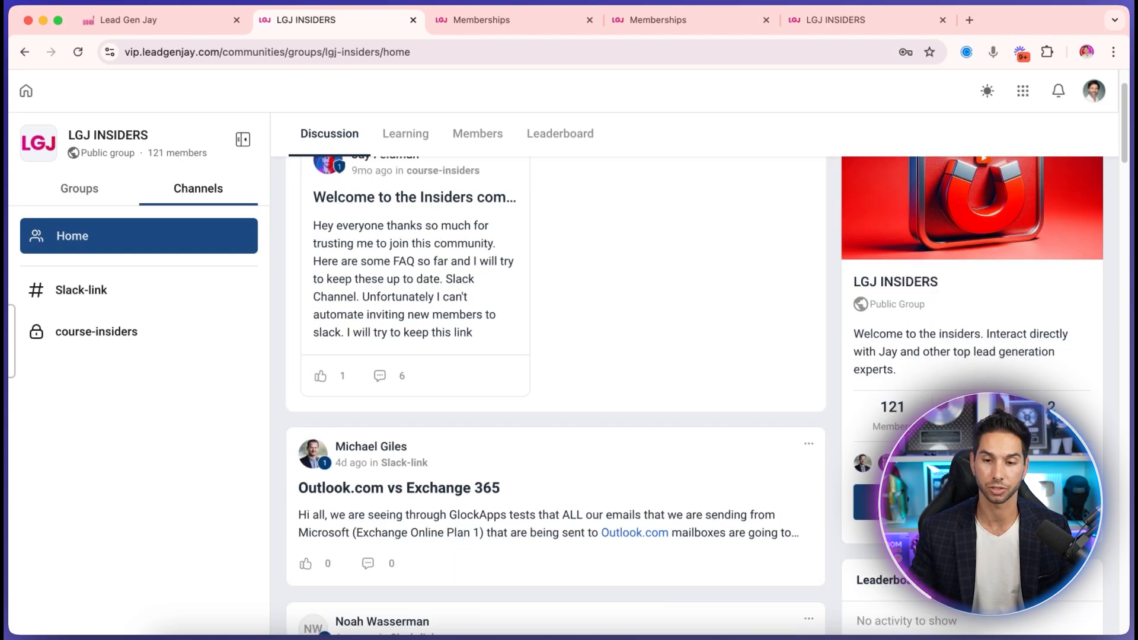
pyautogui.scroll(-4, 673, 427)
pyautogui.scroll(12, 498, 391)
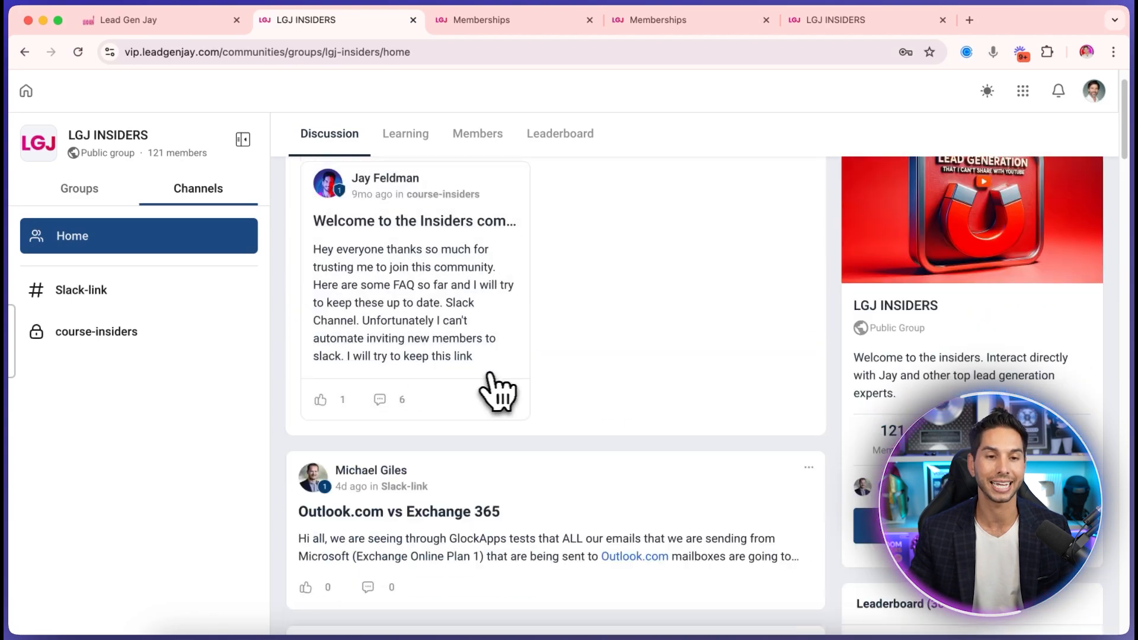
# Switch from the community to the affiliate portal and view its Leads/Customers and Commissions pages
pyautogui.click(1022, 91)
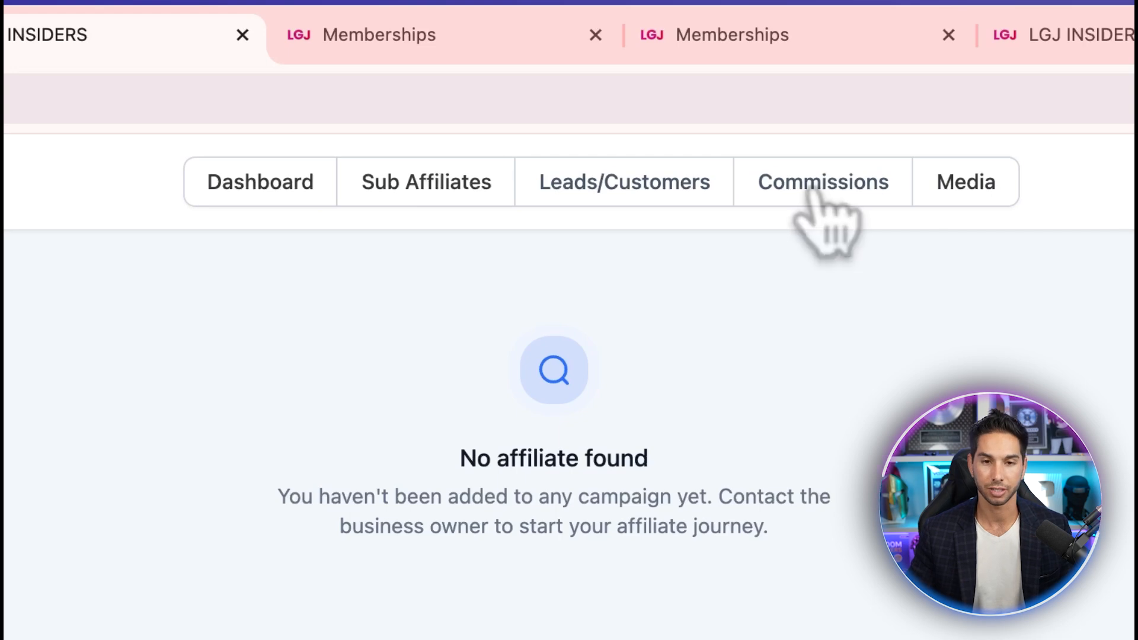
pyautogui.click(628, 190)
pyautogui.click(800, 190)
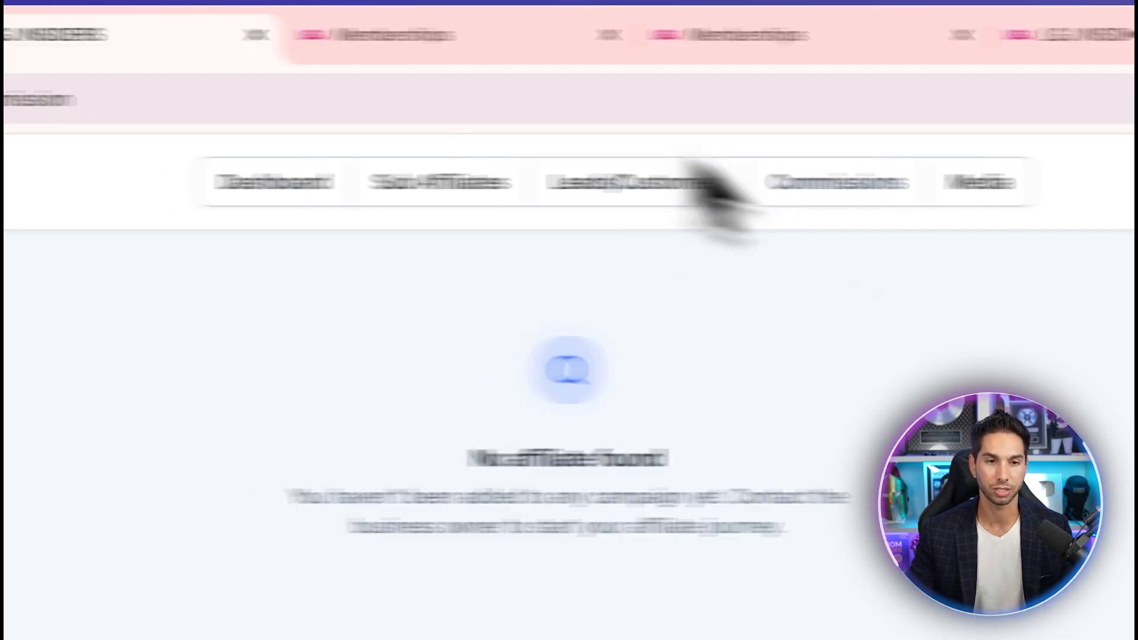
# Return to the sub-account and view Media Storage and the Reputation overview, review widgets and settings
pyautogui.click(303, 46)
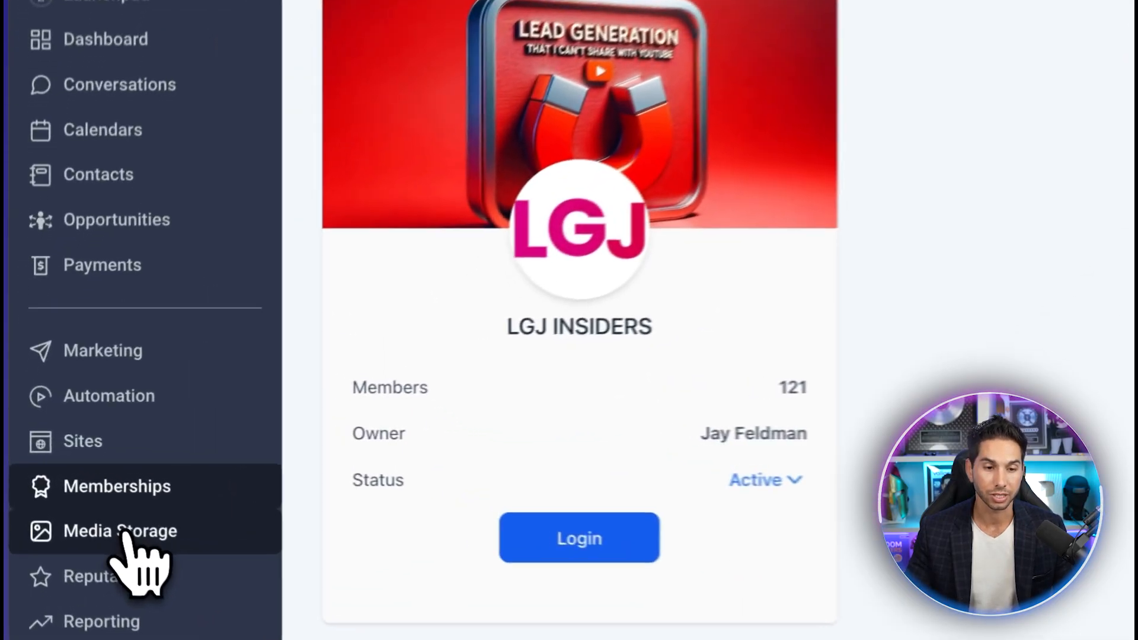
pyautogui.click(81, 495)
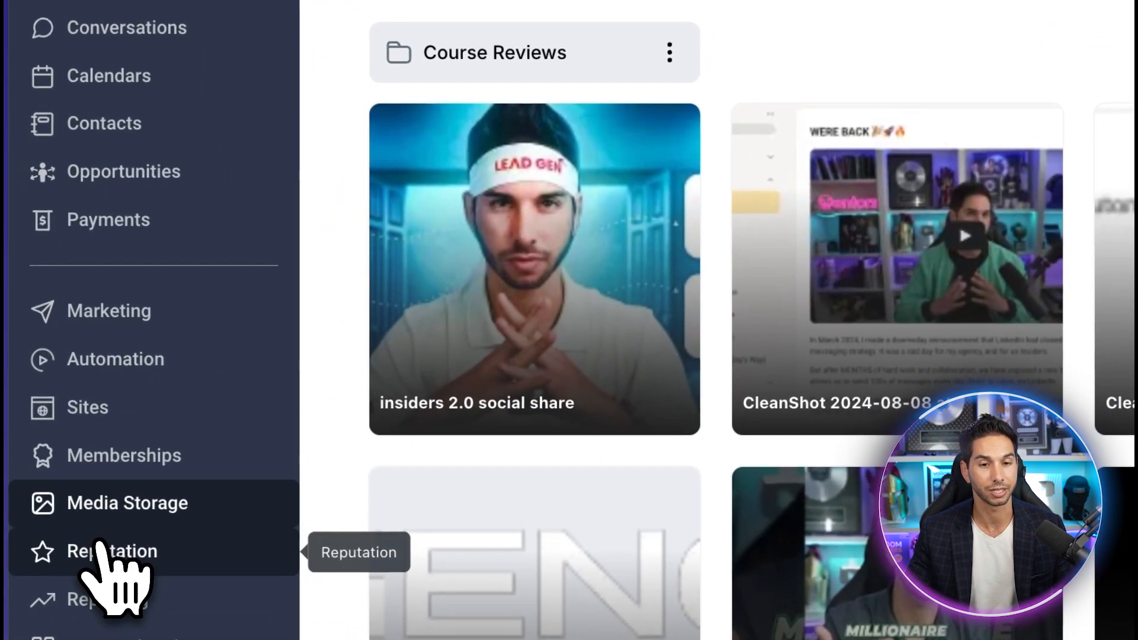
pyautogui.click(99, 545)
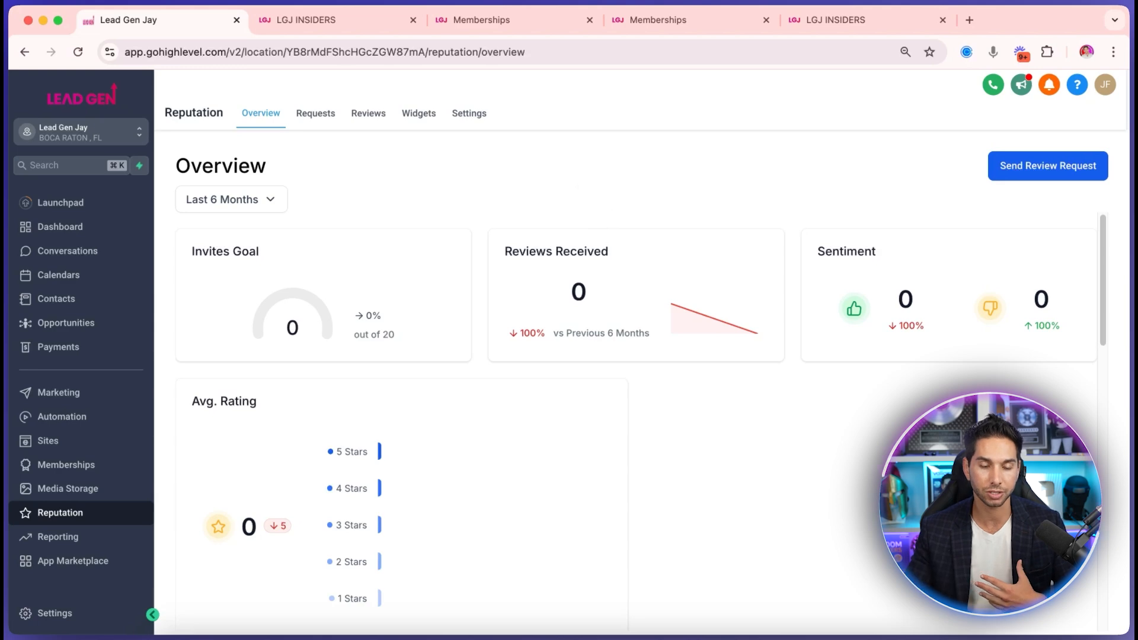
pyautogui.click(417, 114)
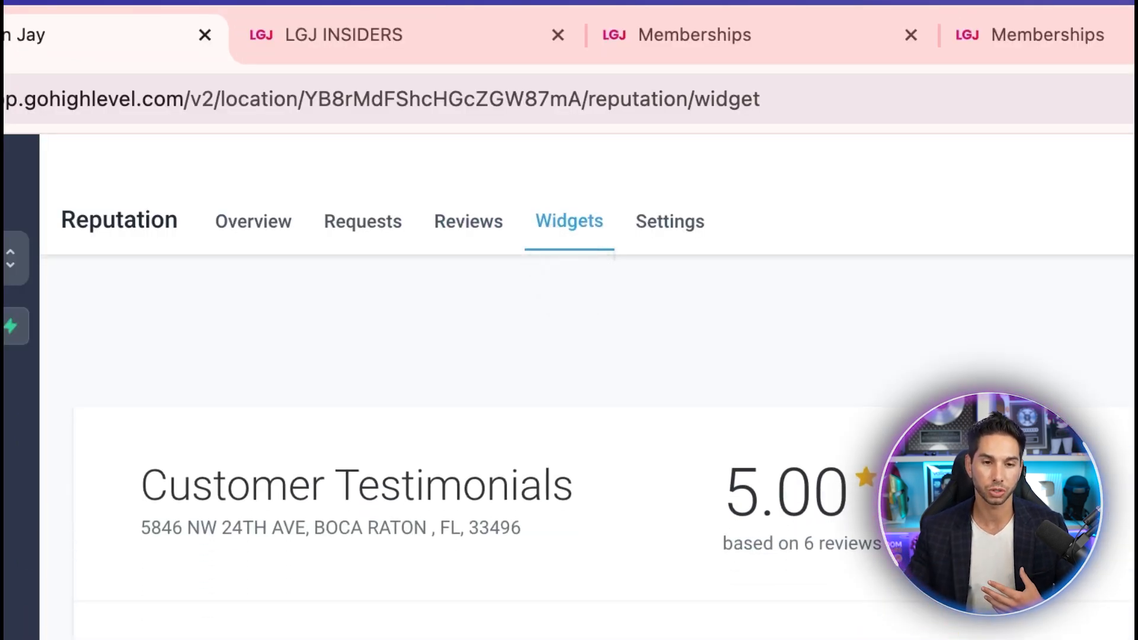
pyautogui.click(641, 233)
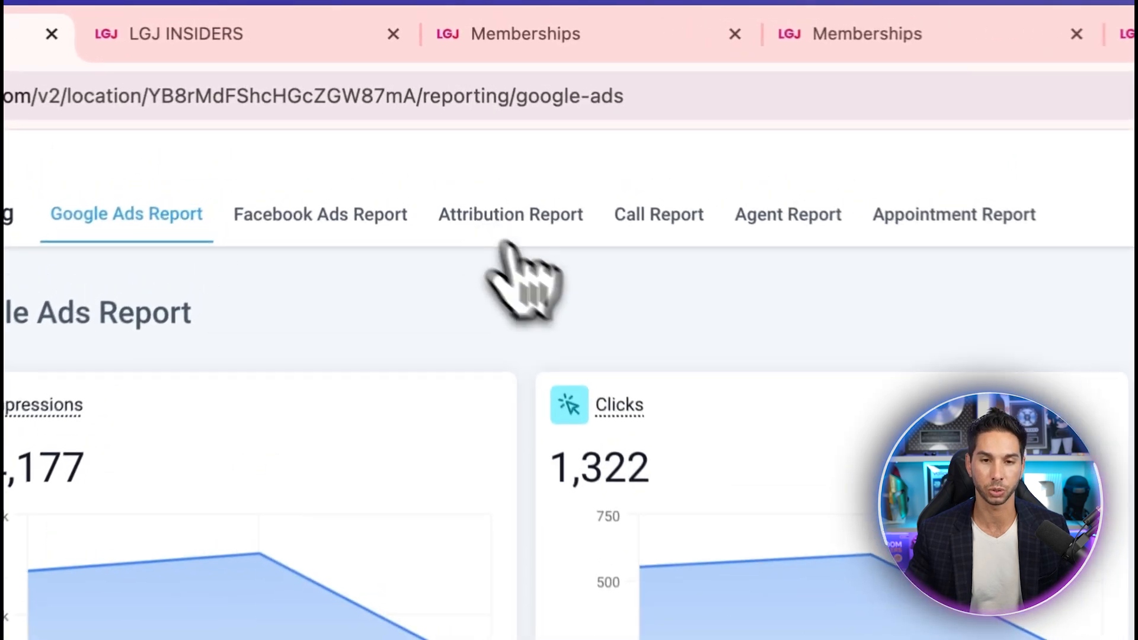
# View the Attribution Report in Reporting and browse the available apps in the App Marketplace
pyautogui.click(477, 118)
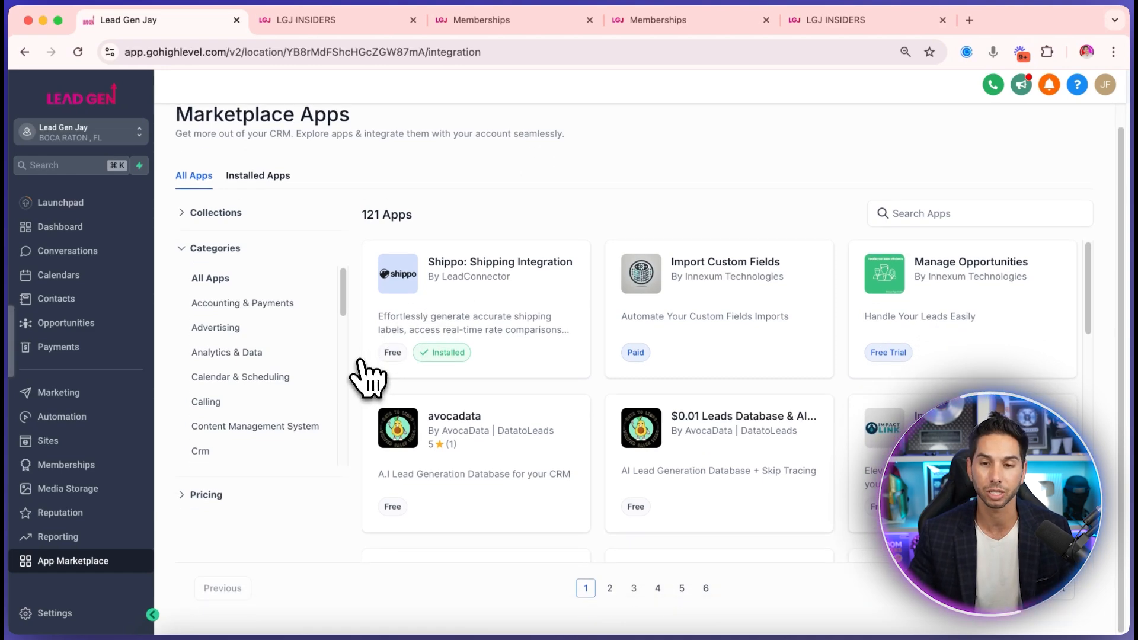
pyautogui.scroll(1, 439, 274)
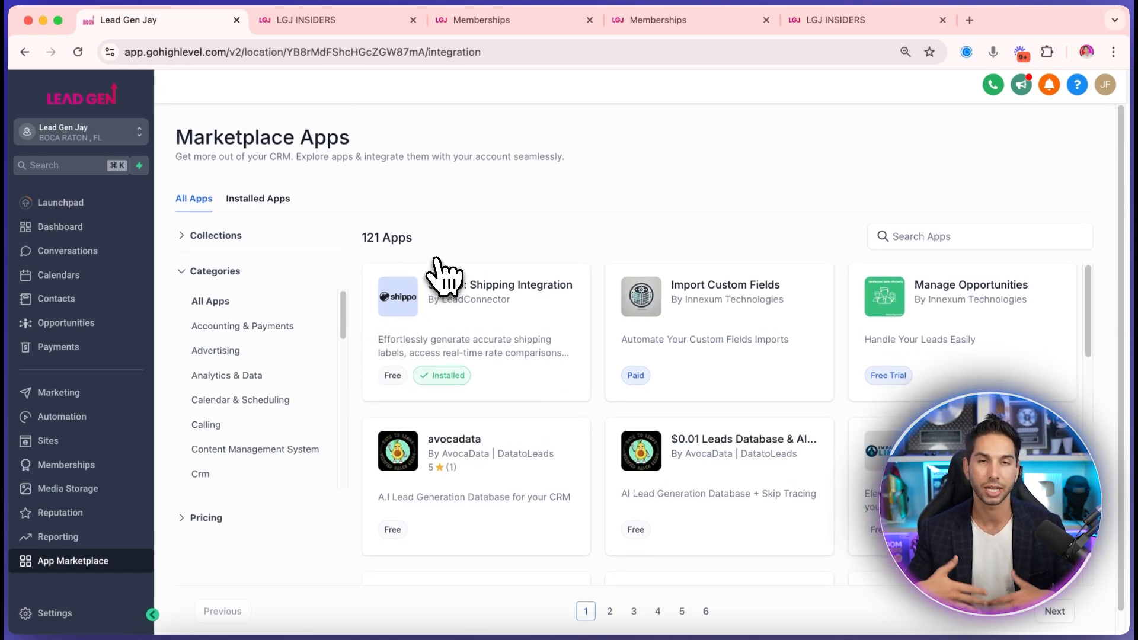